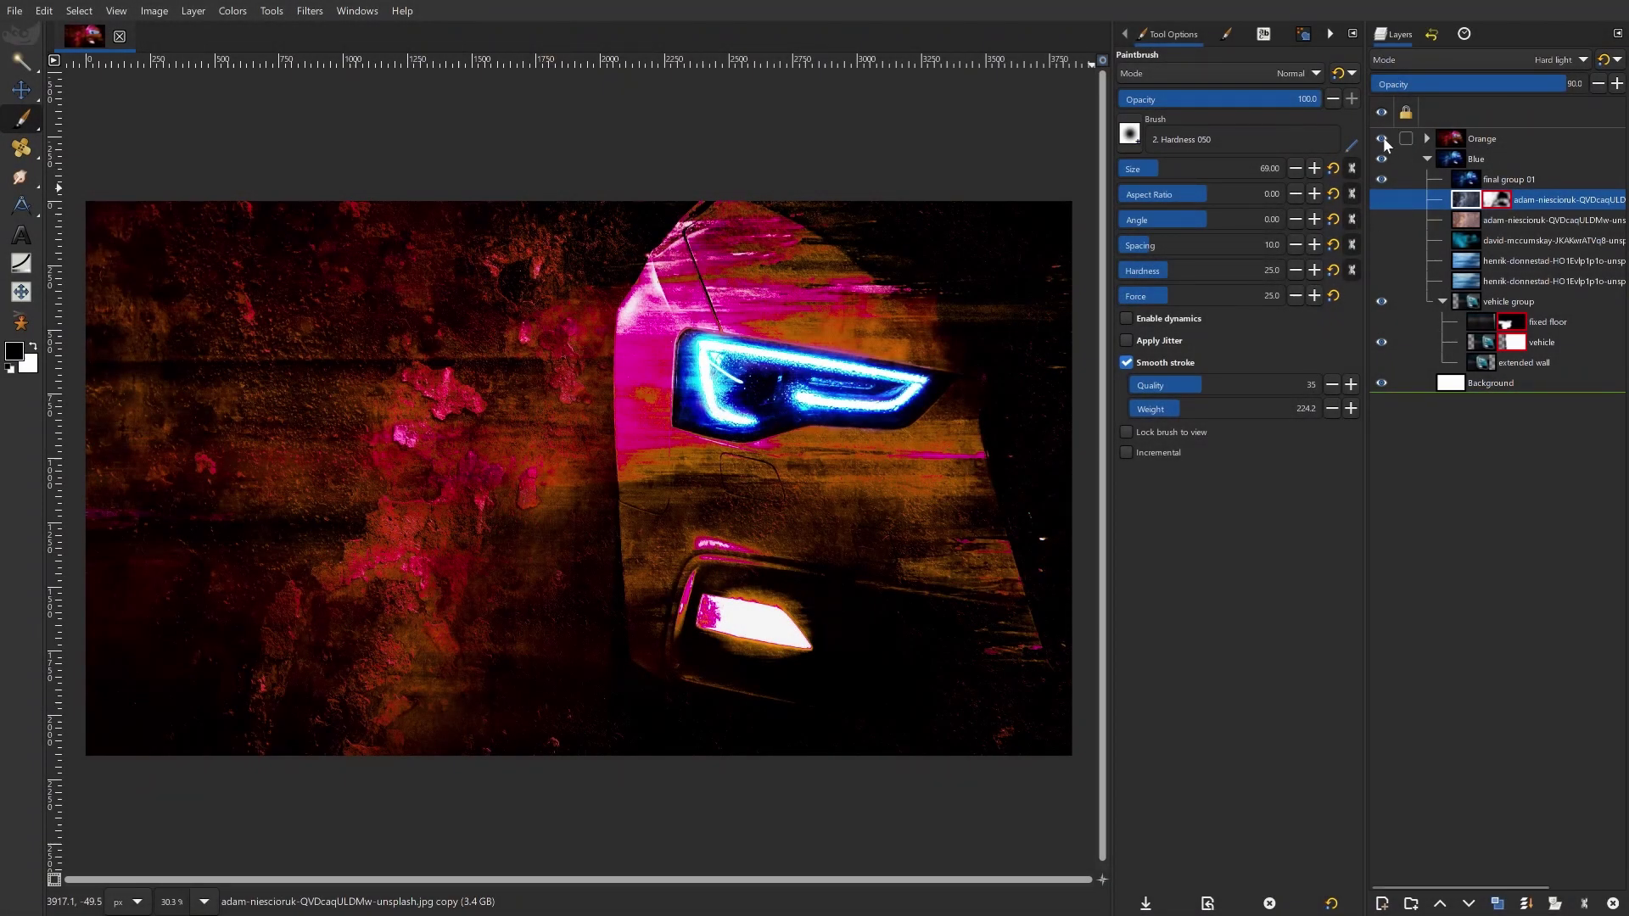
Step: Flip the Orange group on and off to compare it with the blue version, then hide final group 01
click(1452, 144)
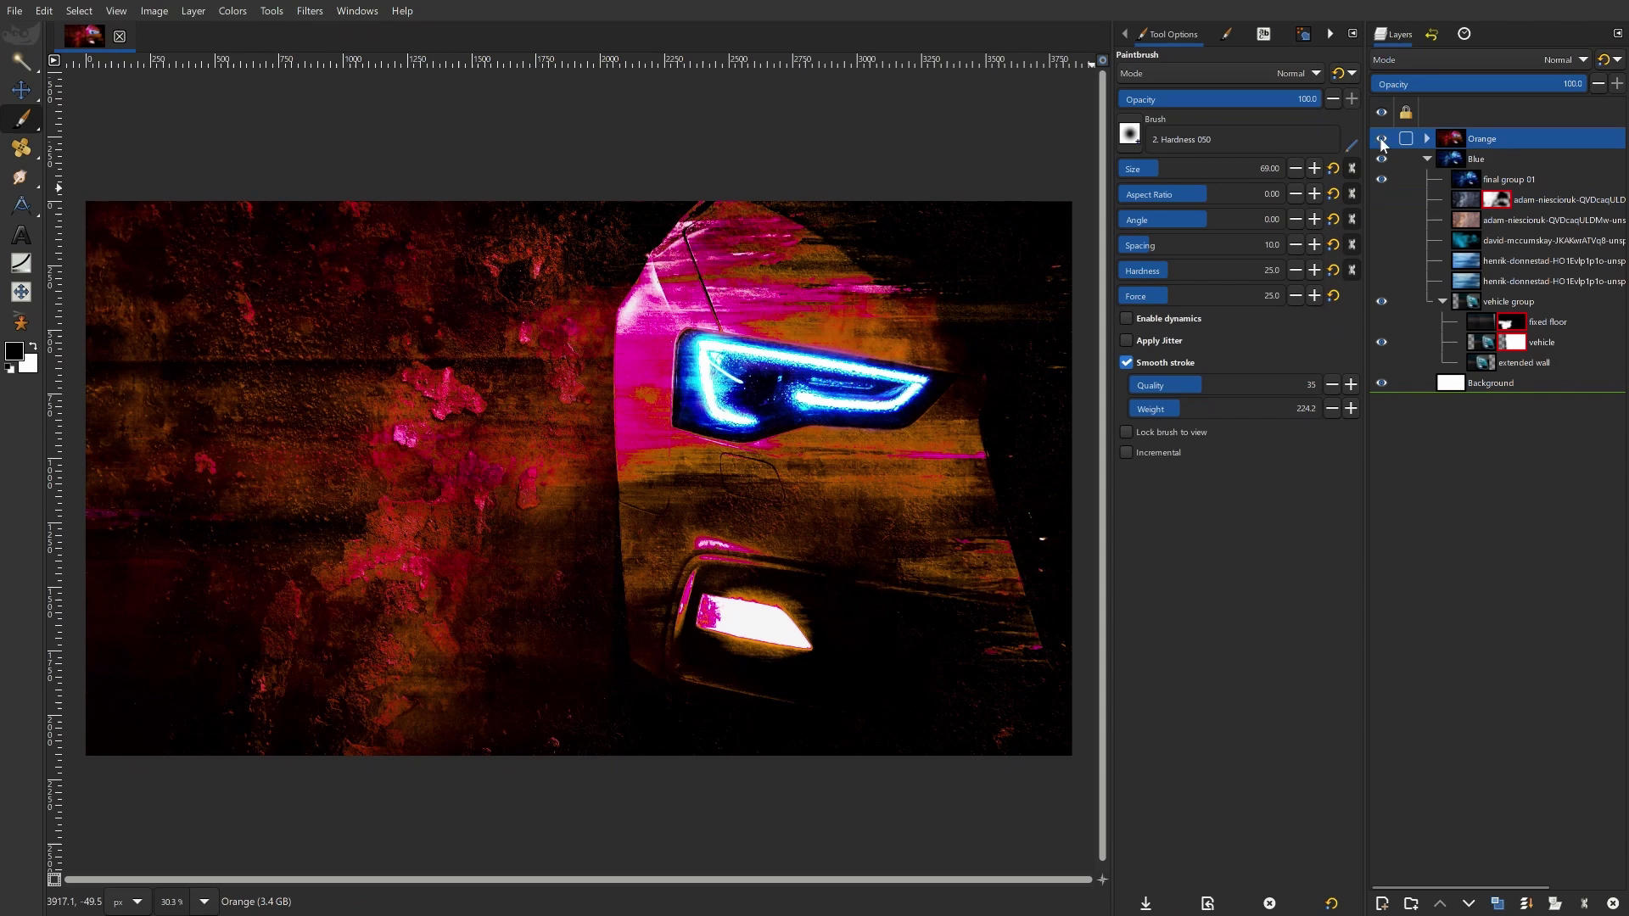
click(1382, 140)
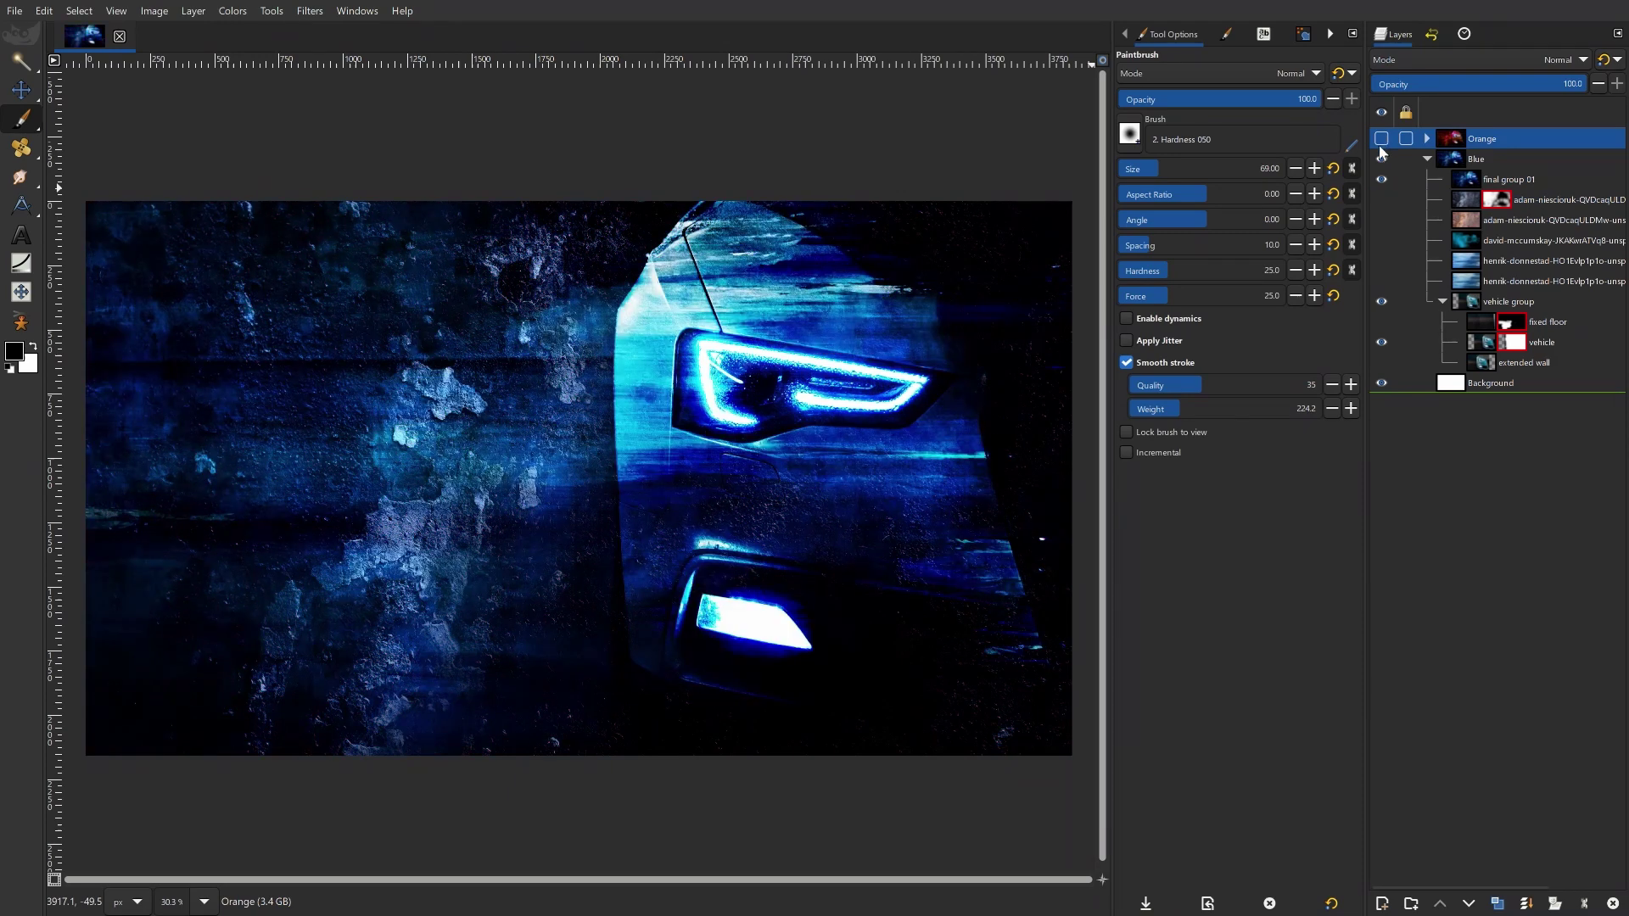
click(1383, 142)
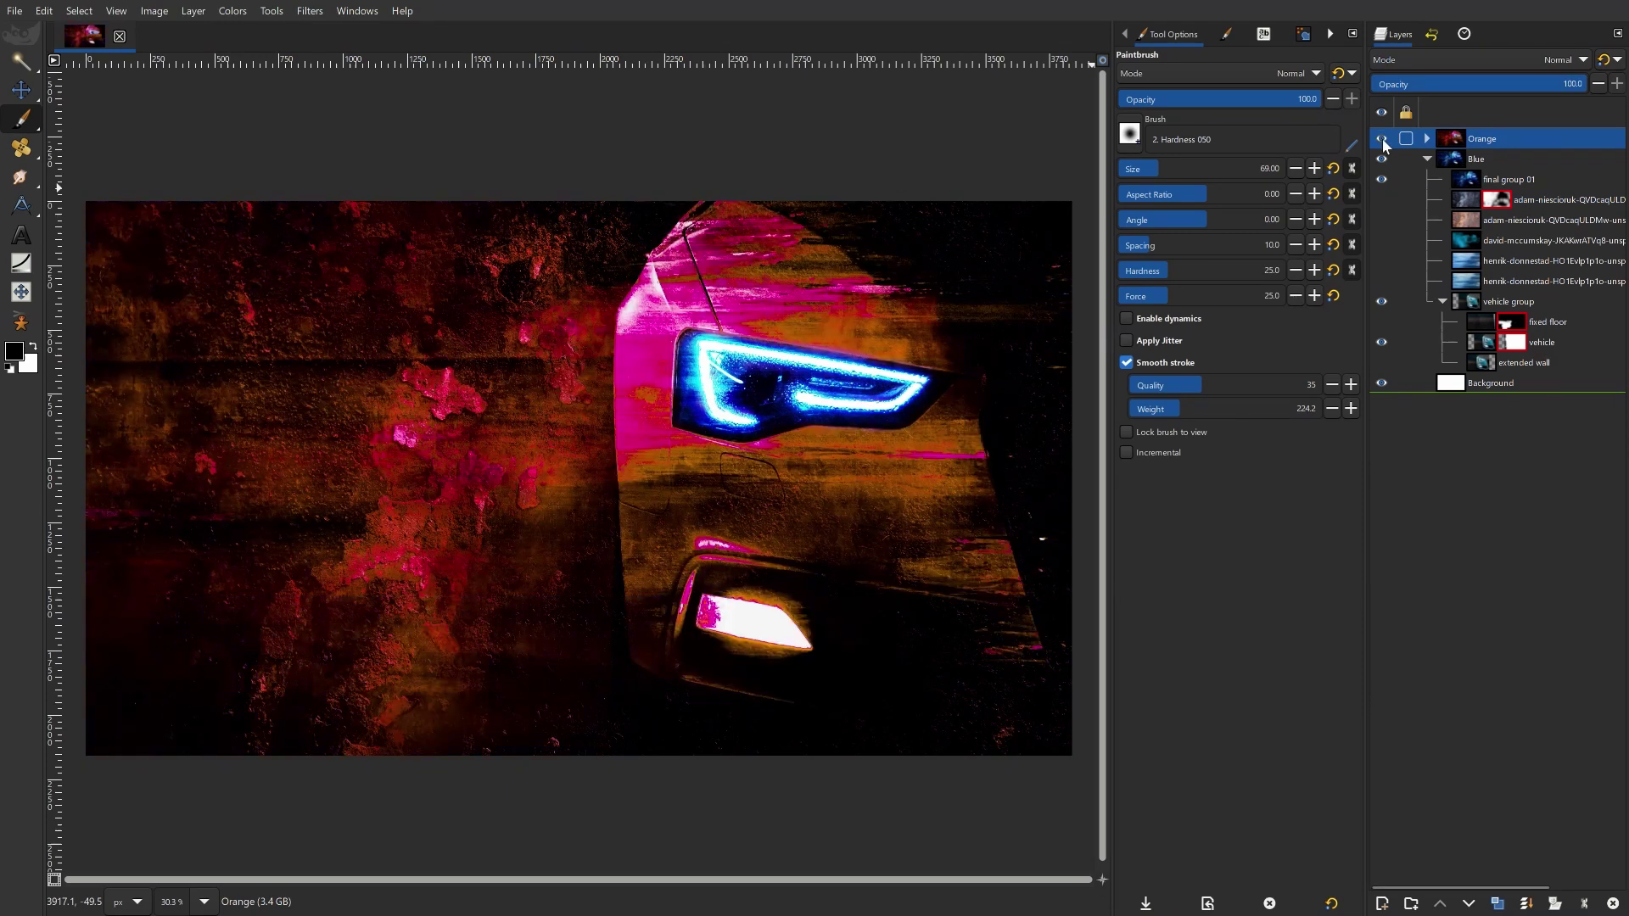
click(1382, 140)
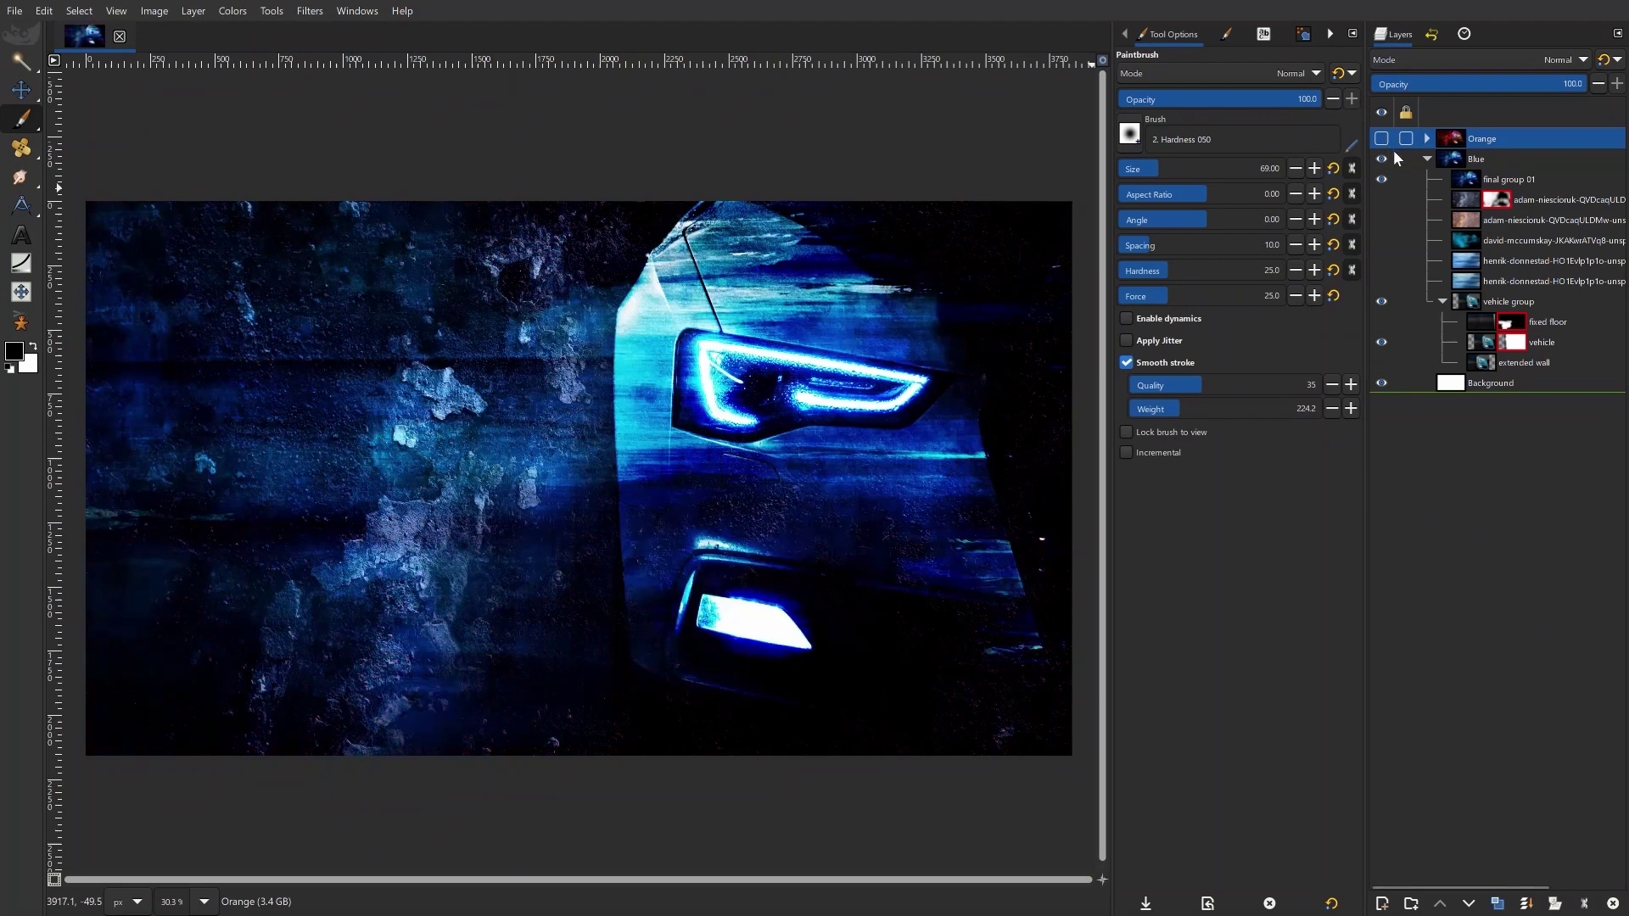
click(1381, 179)
click(1537, 342)
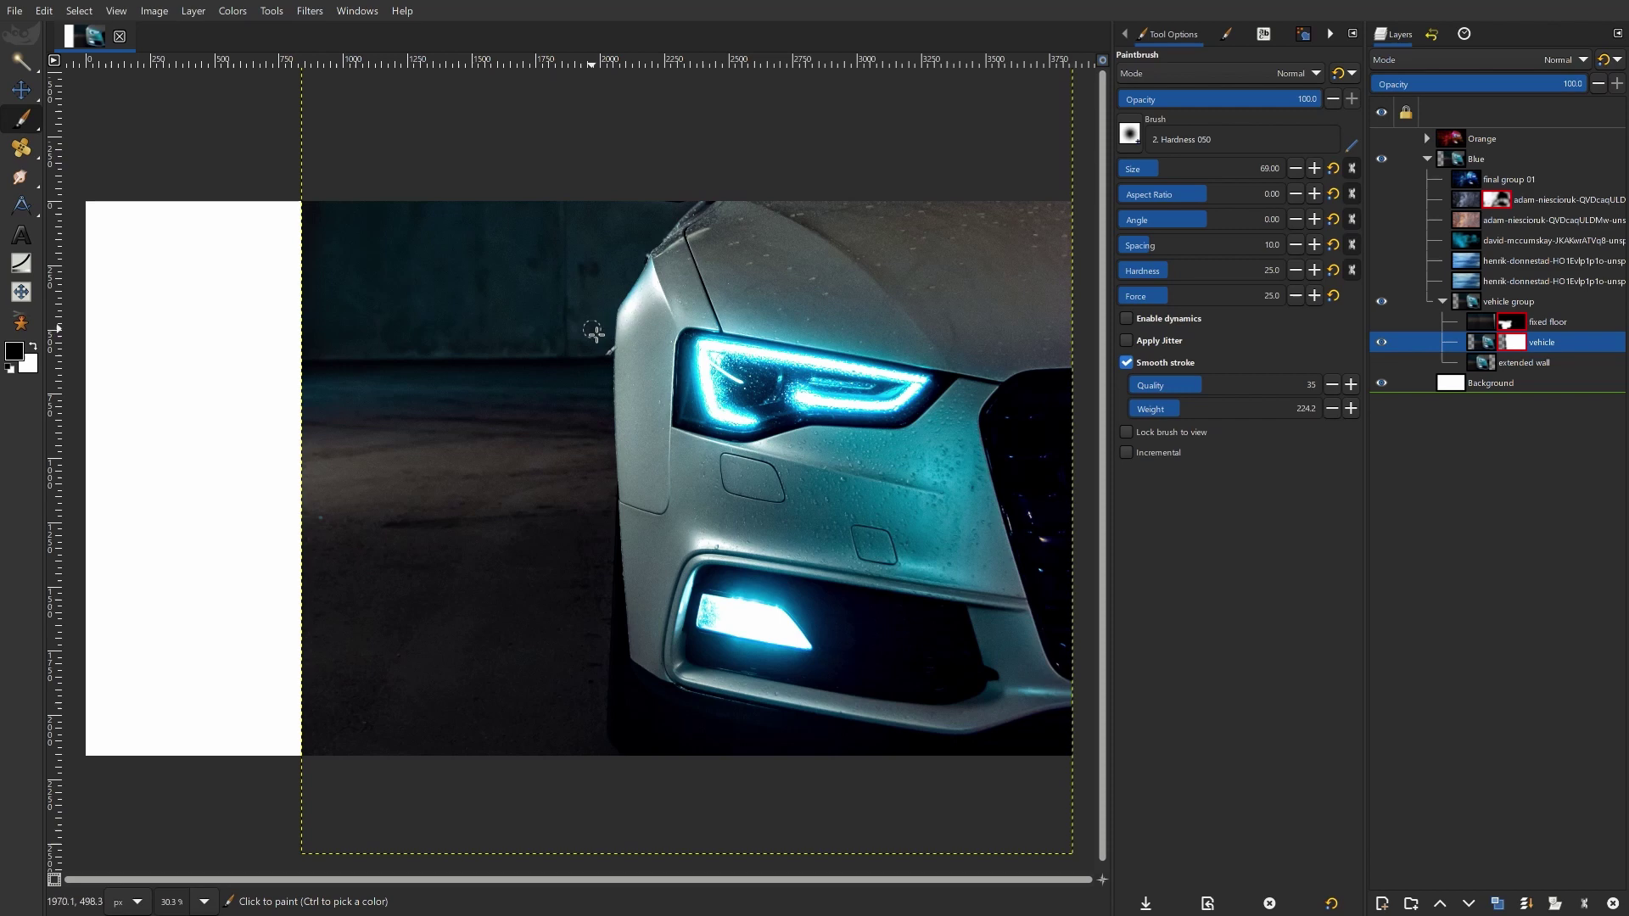
ctrl+scroll(594, 332, down, 1)
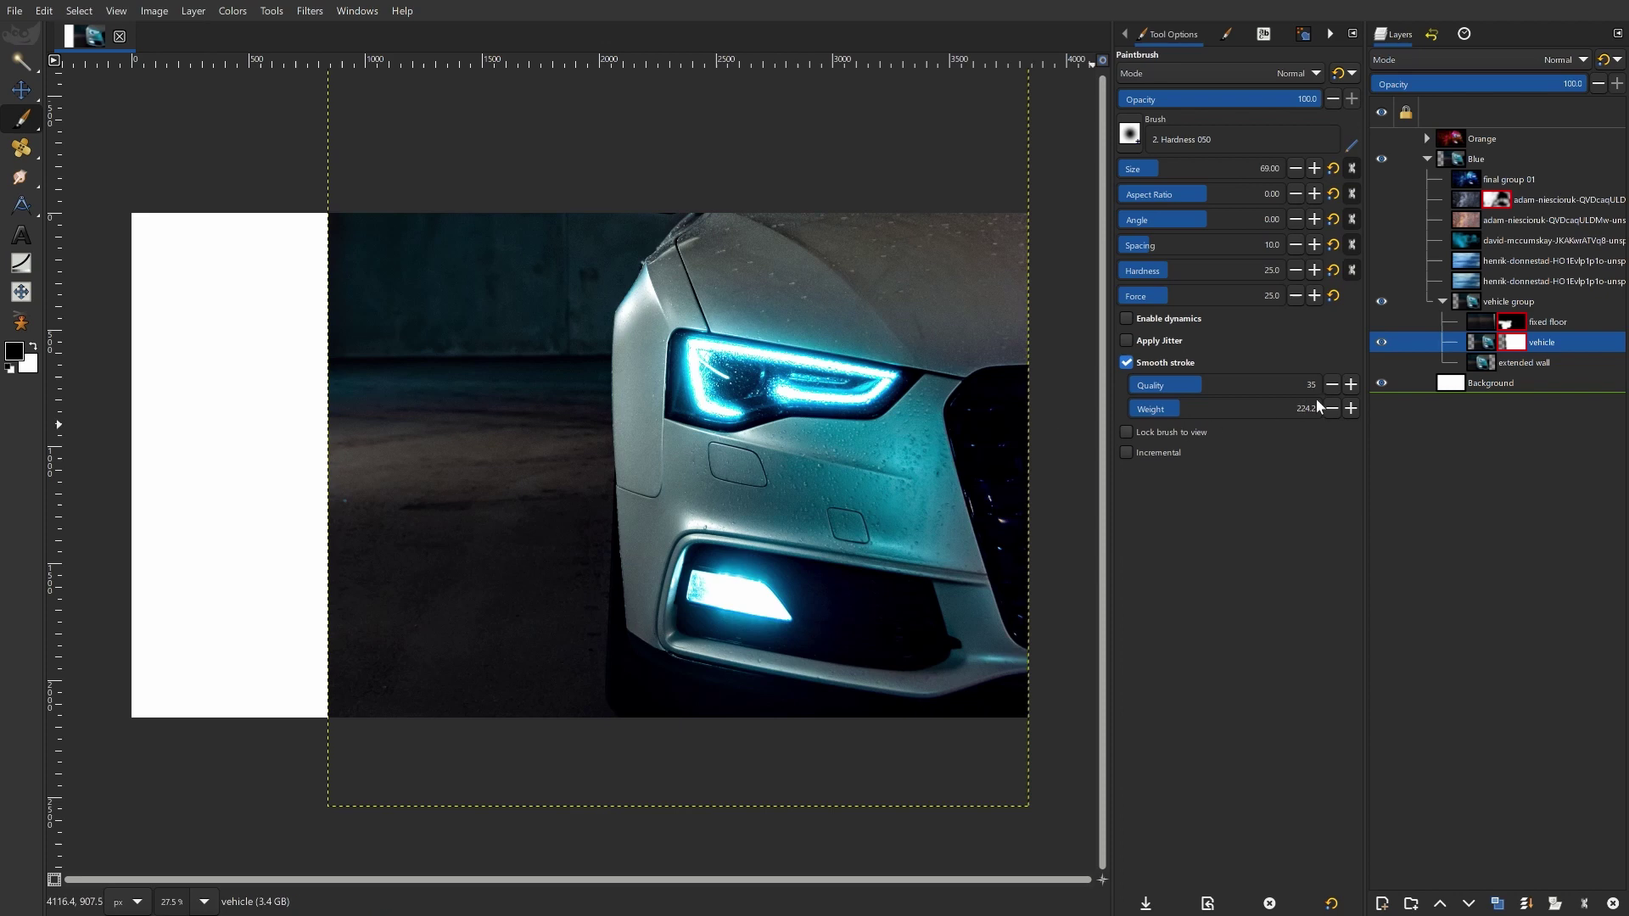
Step: Toggle the extended wall and vehicle layers to preview the wall filling the left strip
click(1483, 364)
click(1381, 343)
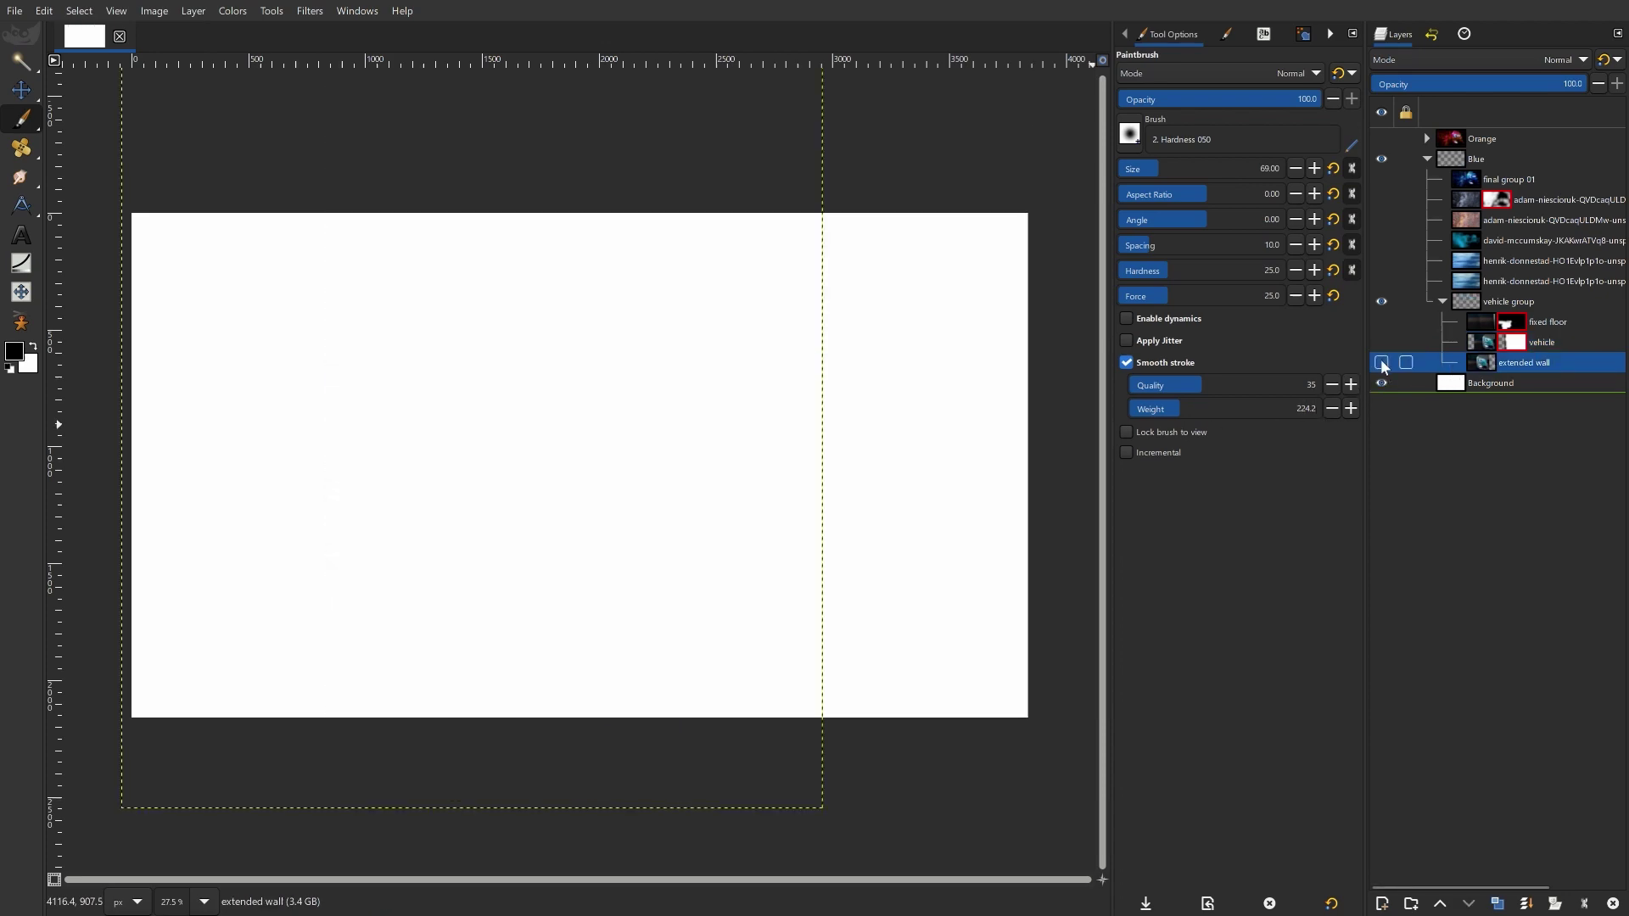
click(1381, 363)
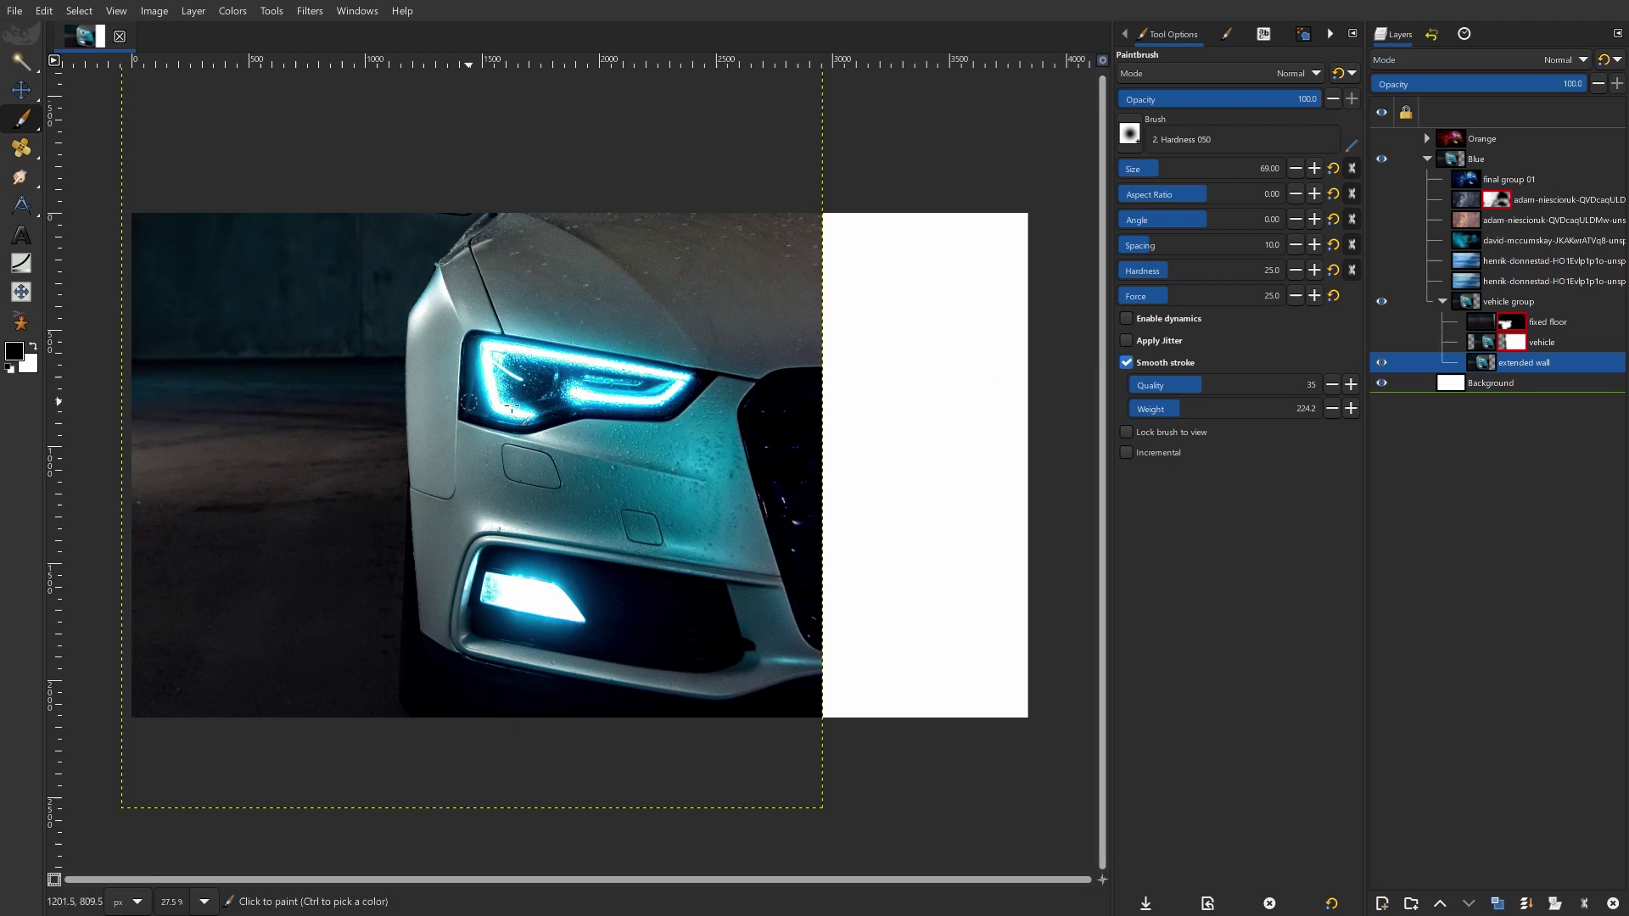
click(1382, 343)
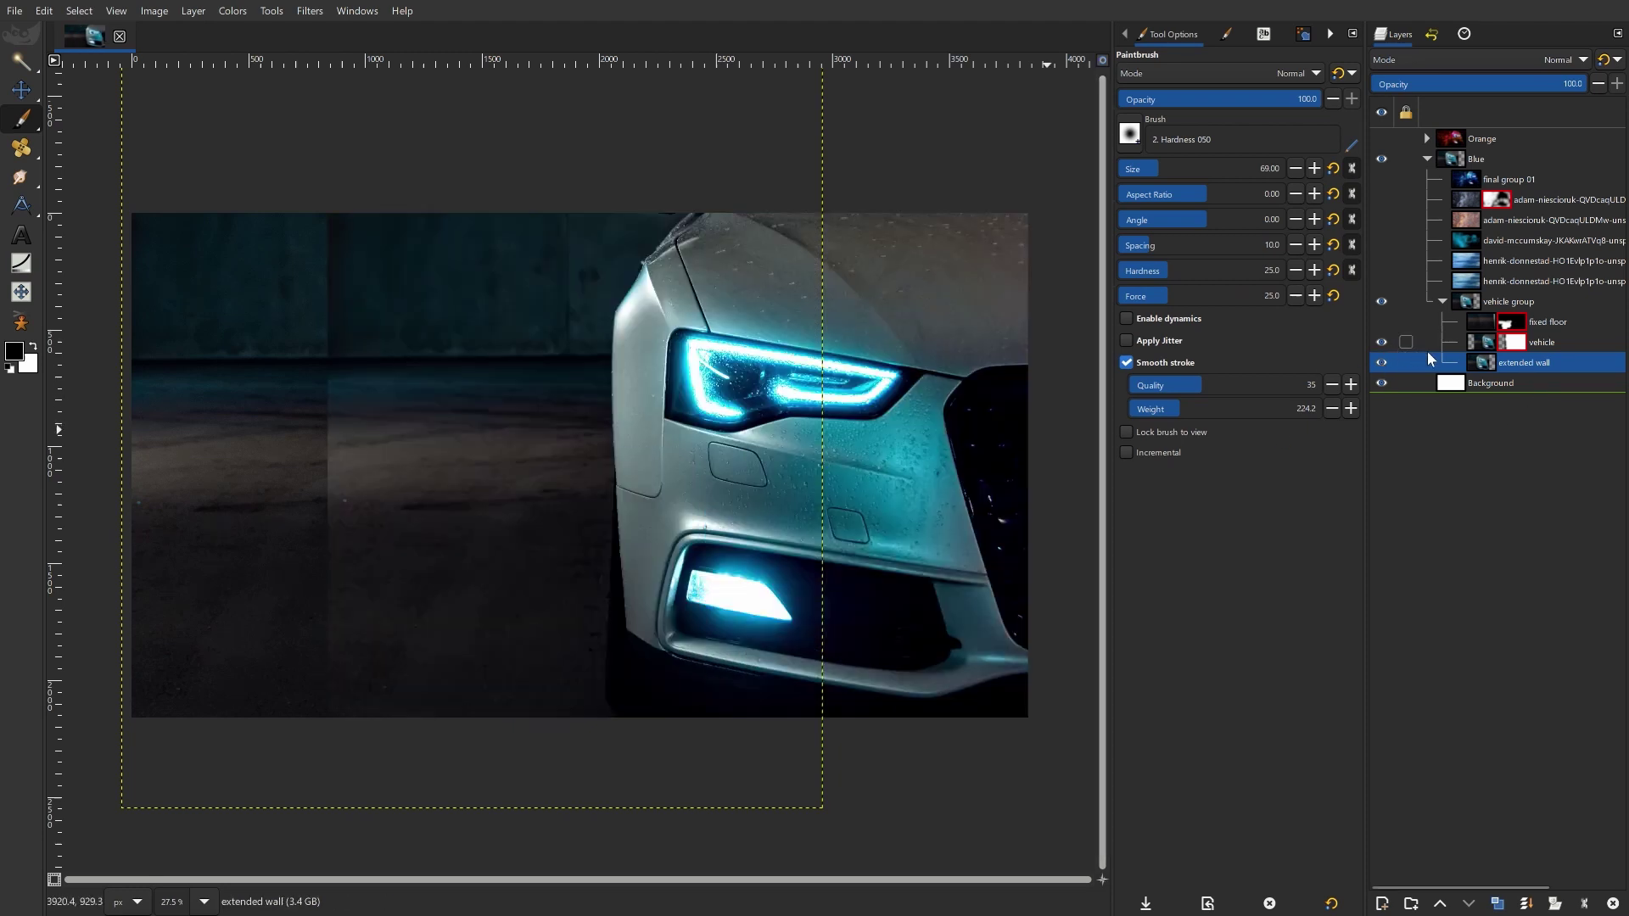
Step: Re-enable the vehicle layer's mask by unchecking Disable Layer Masks
click(1474, 321)
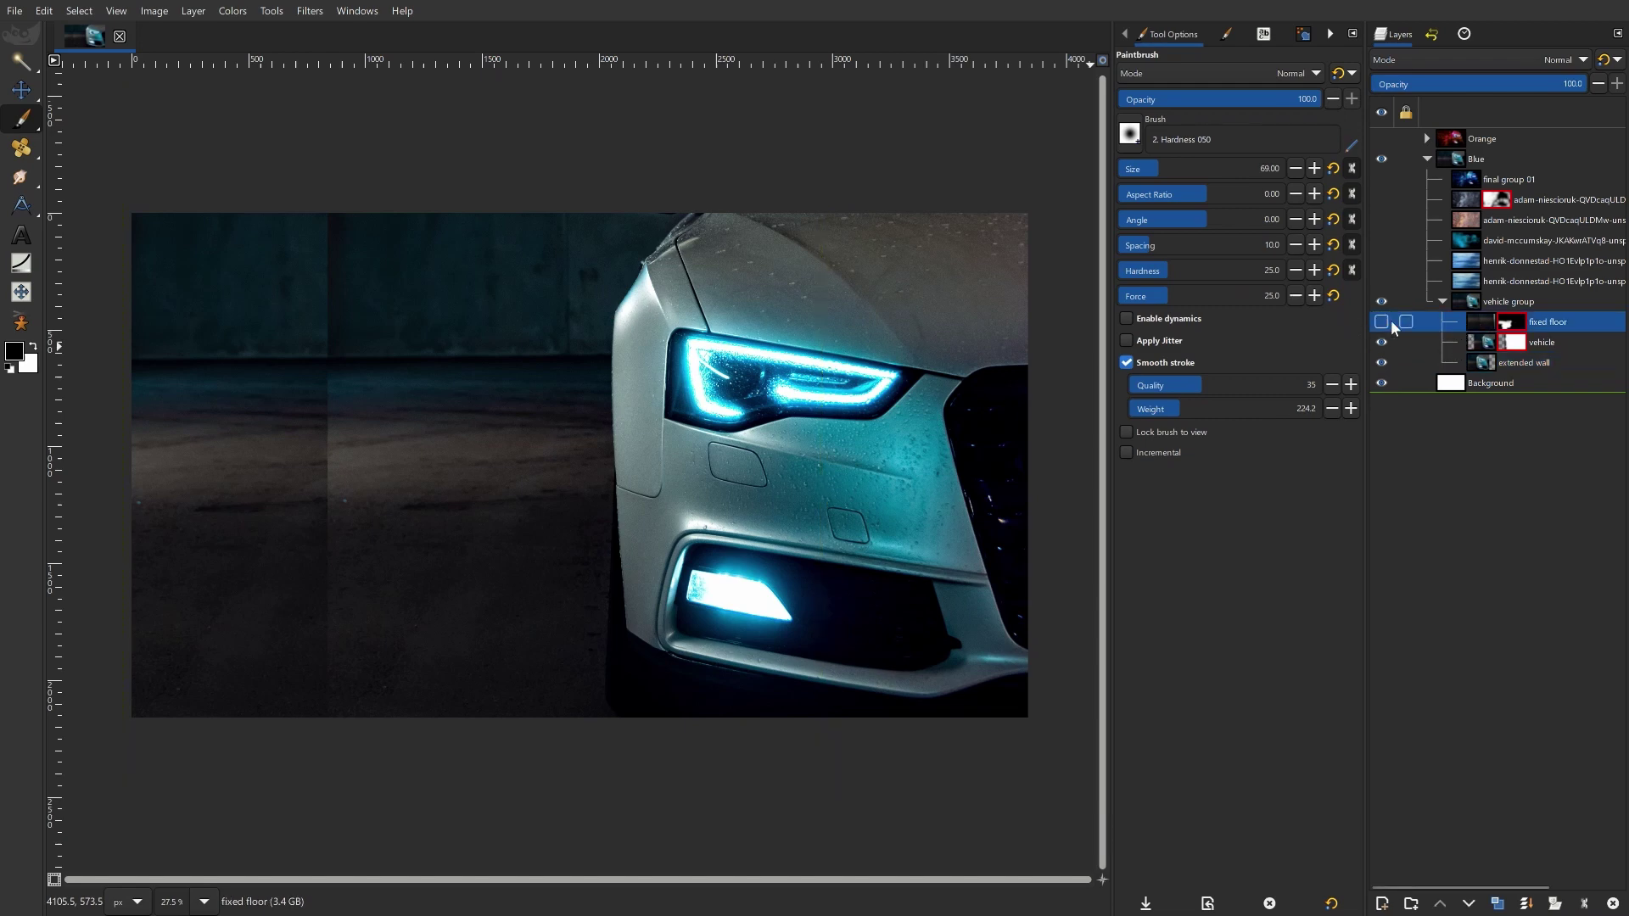
right_click(1483, 342)
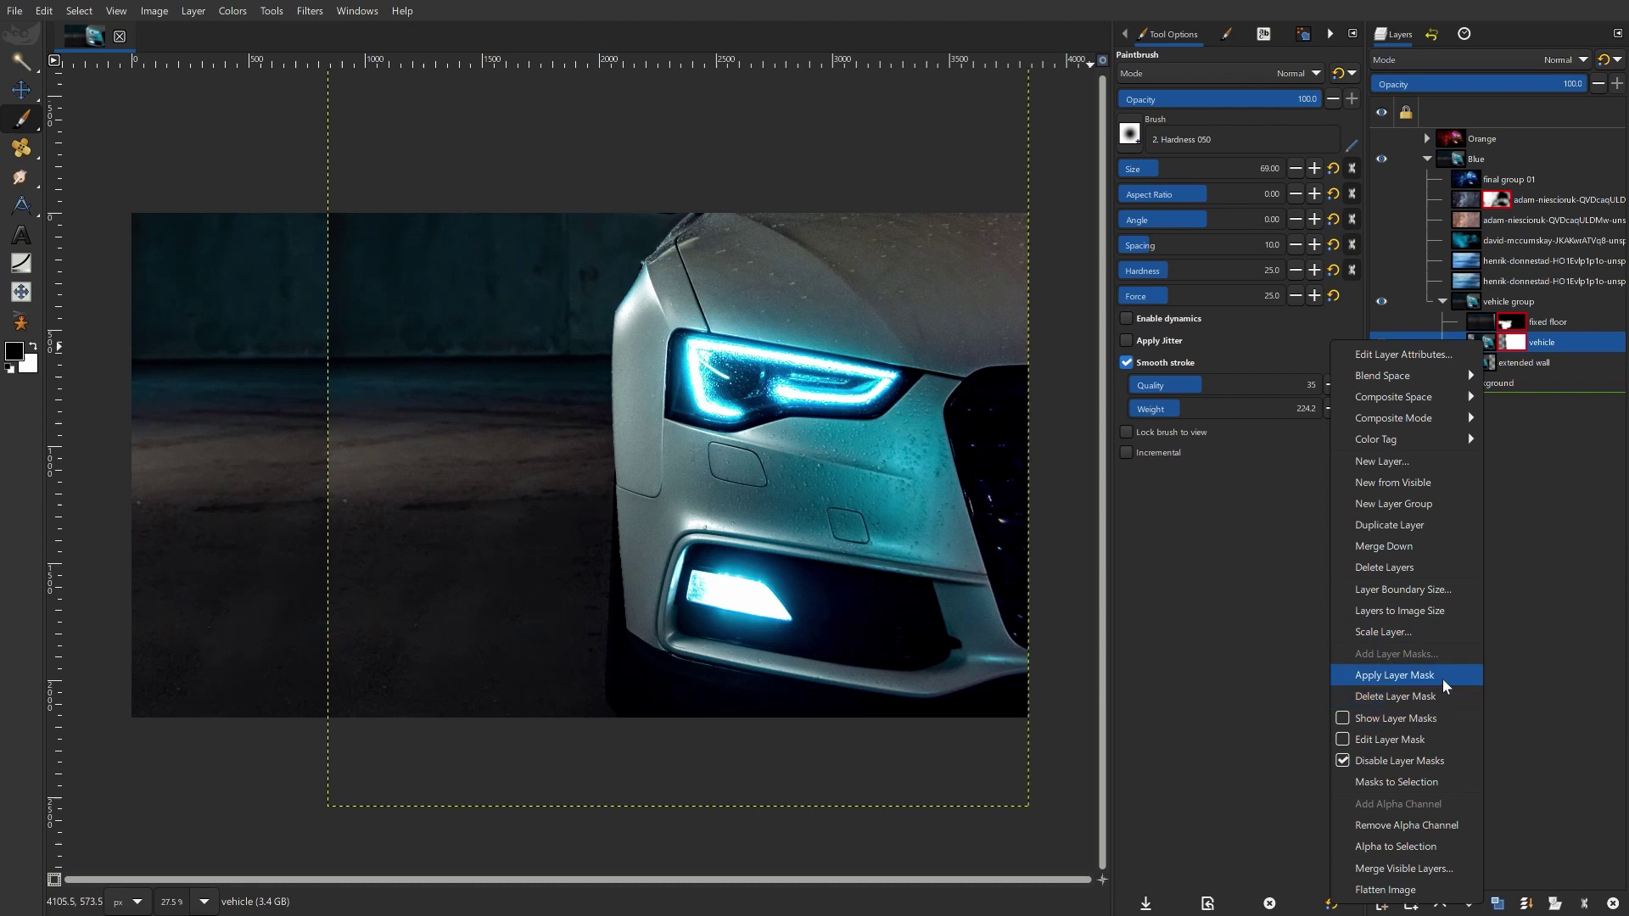
click(1431, 762)
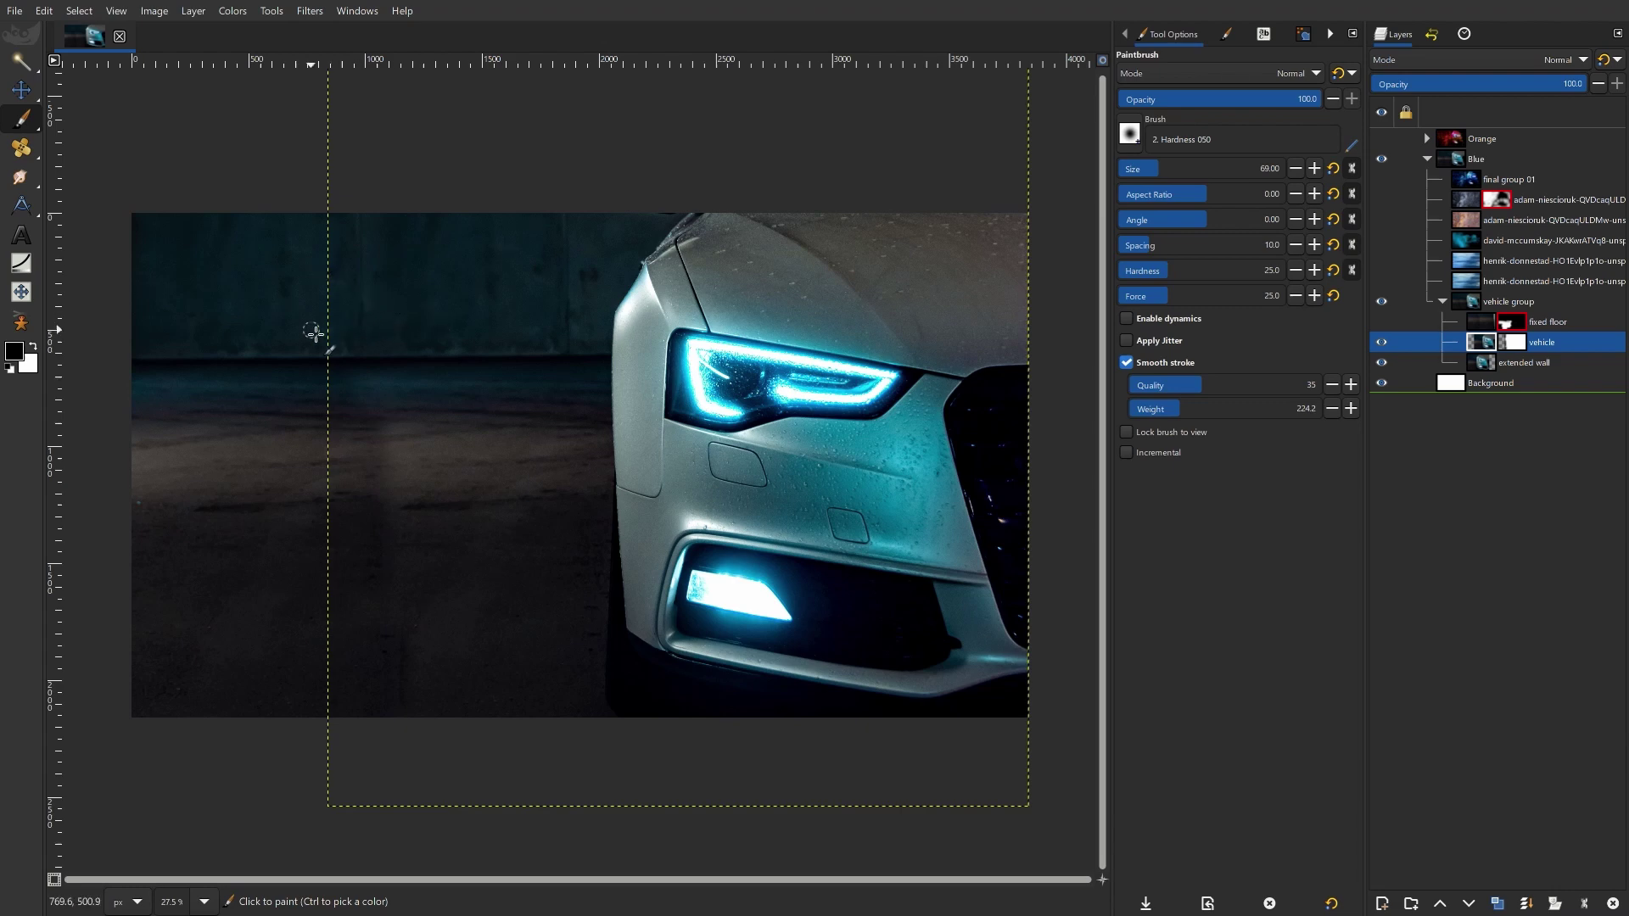
scroll(313, 333, up, 1)
Step: Show the fixed floor layer and turn its layer mask back on
click(1381, 321)
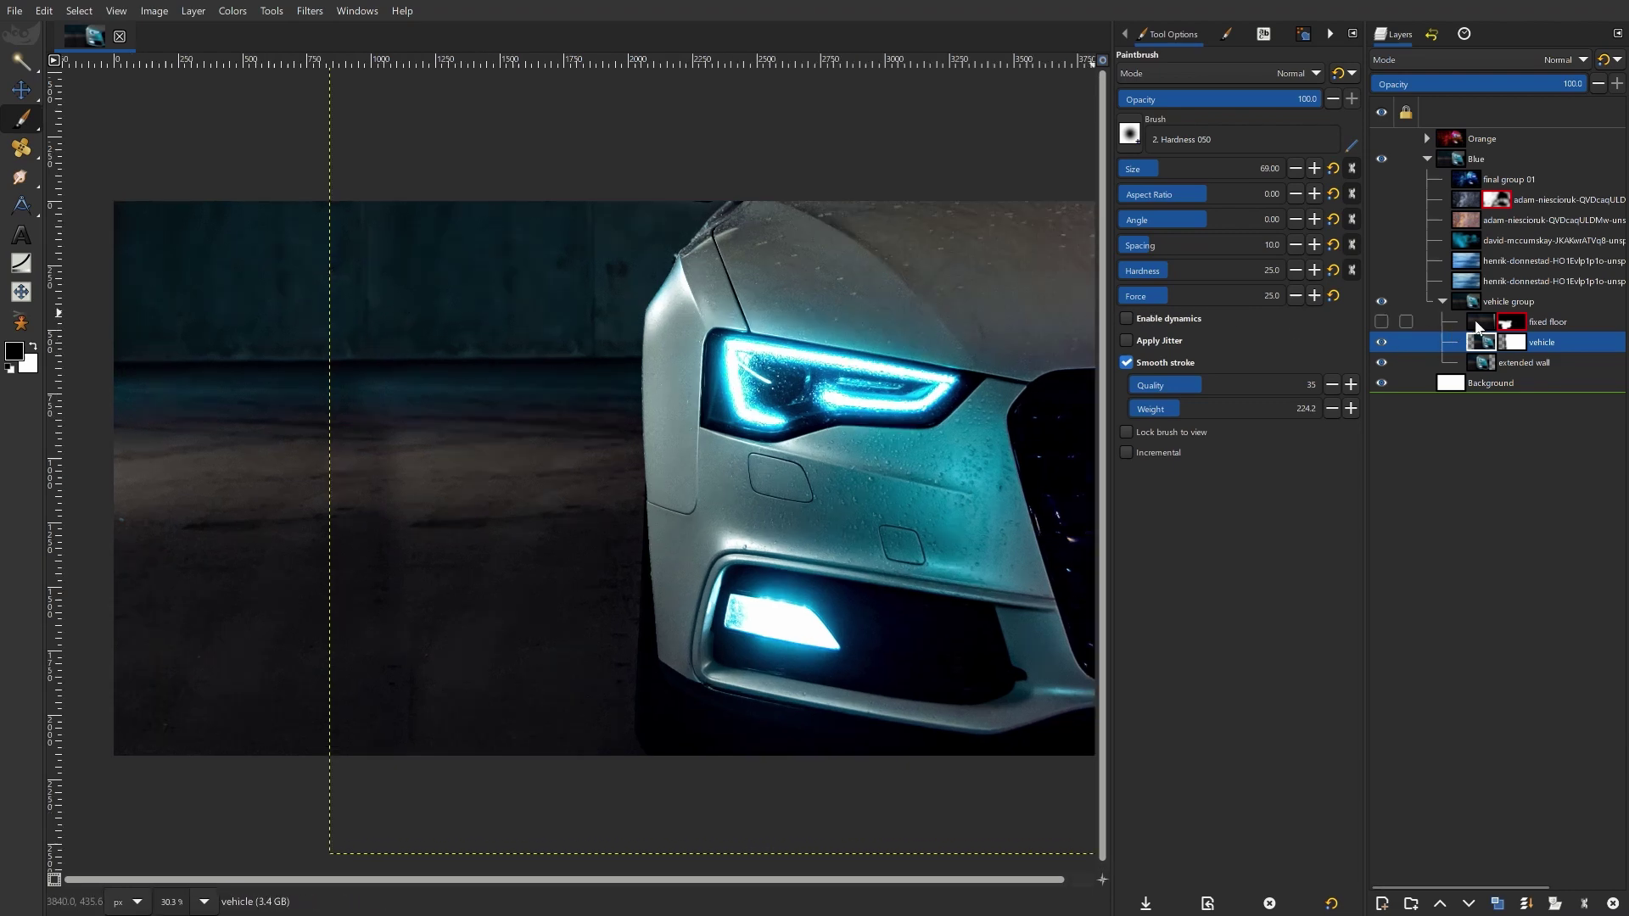
click(1438, 324)
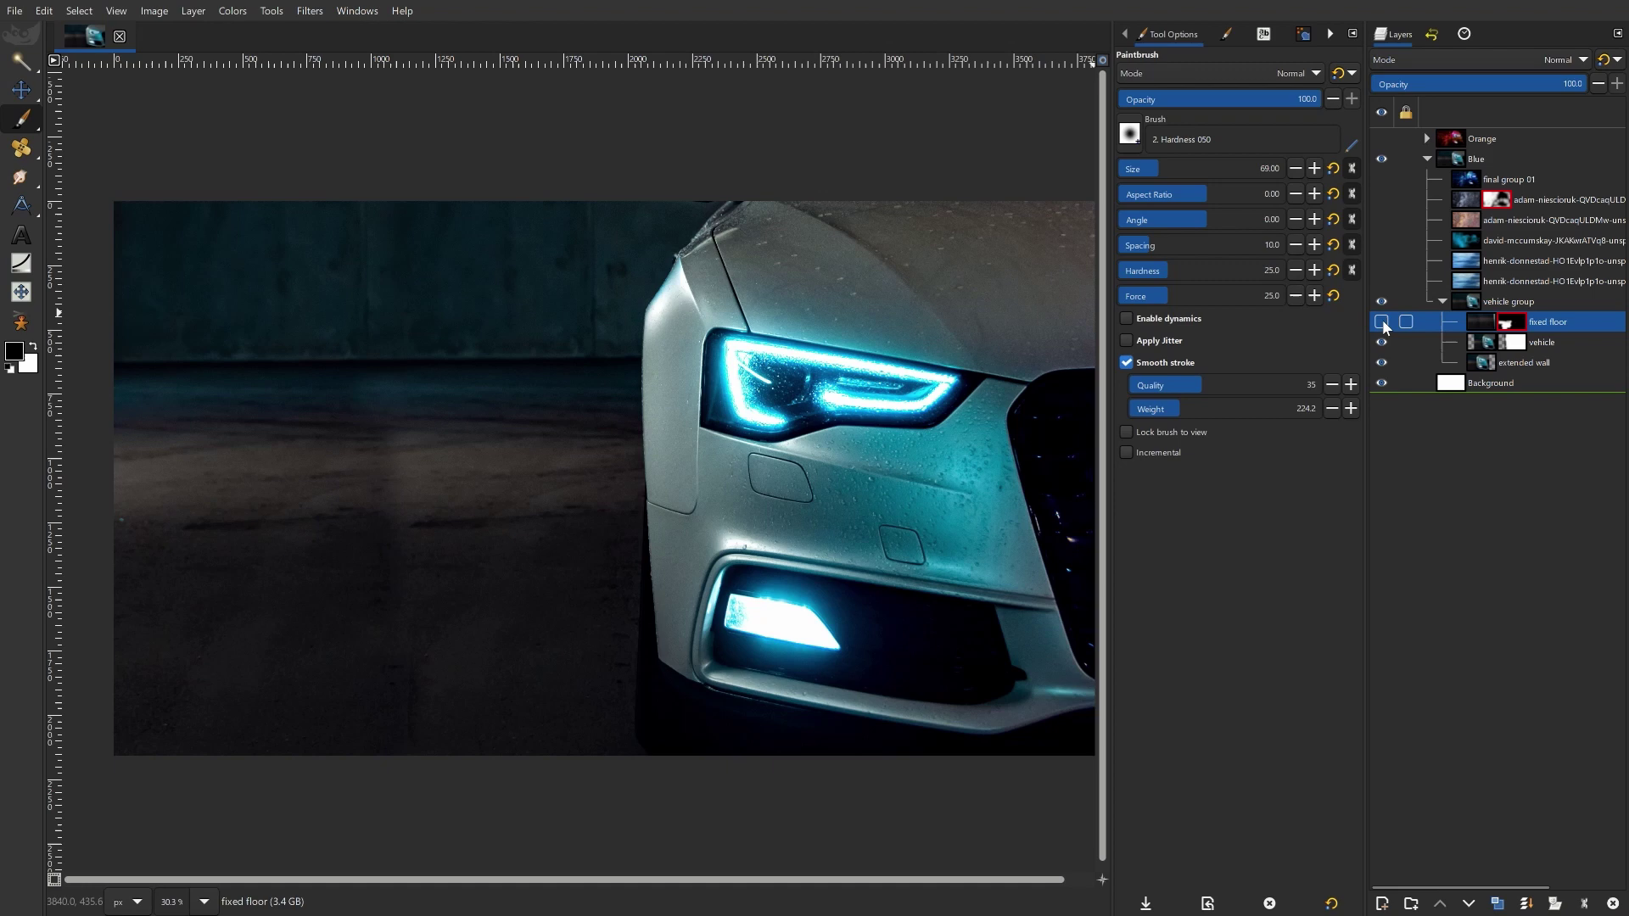
click(1382, 322)
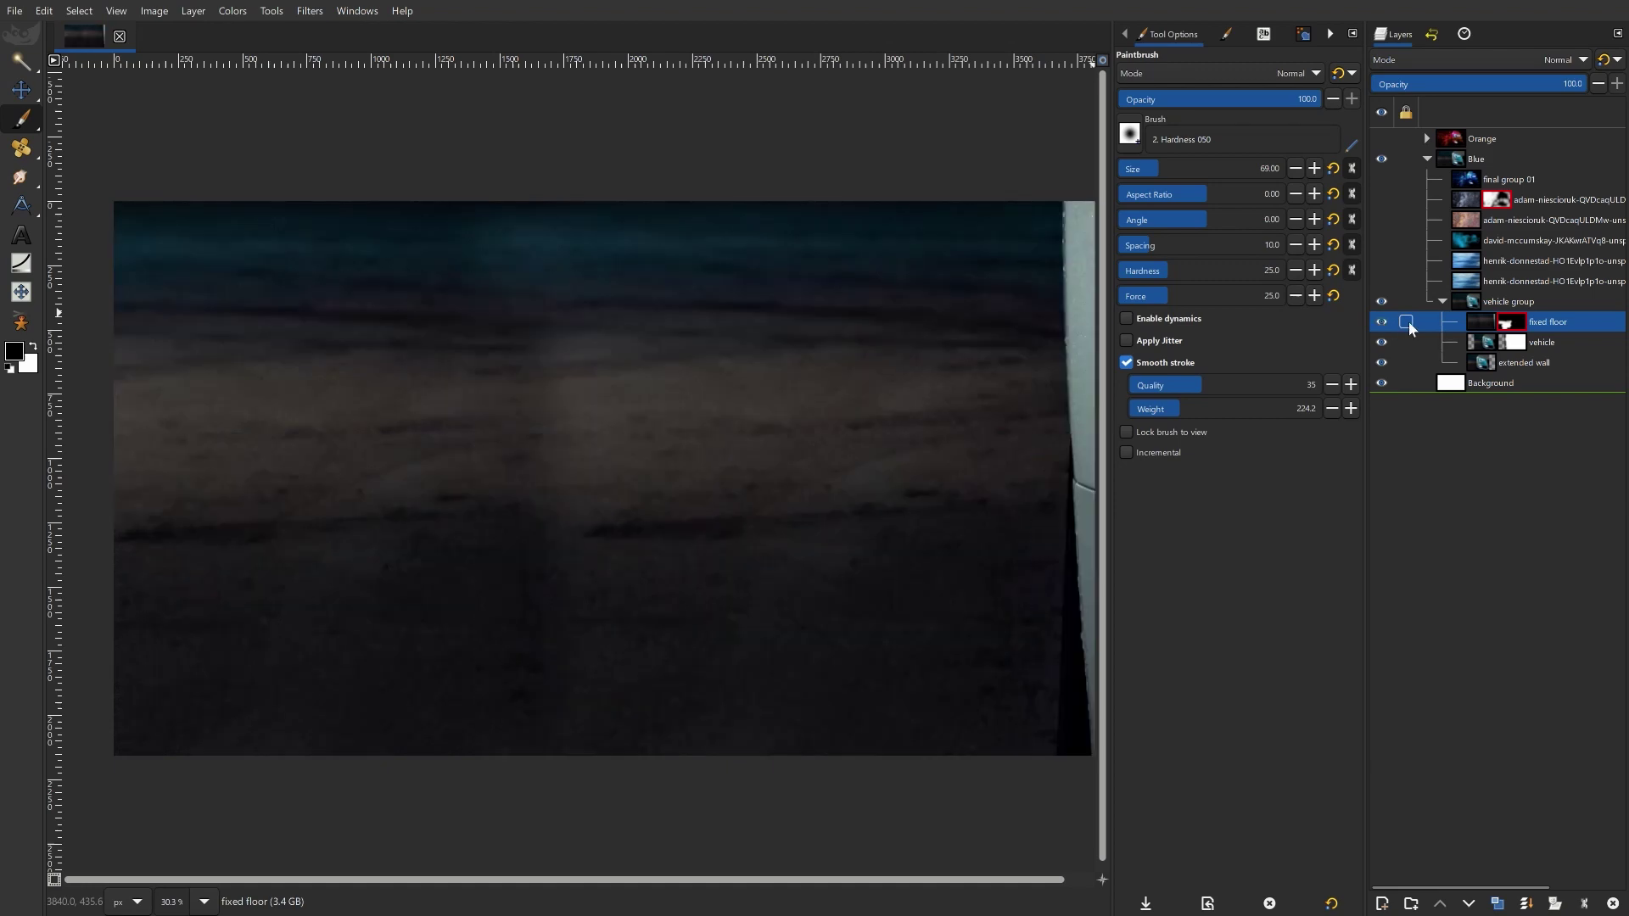
scroll(566, 402, down, 3)
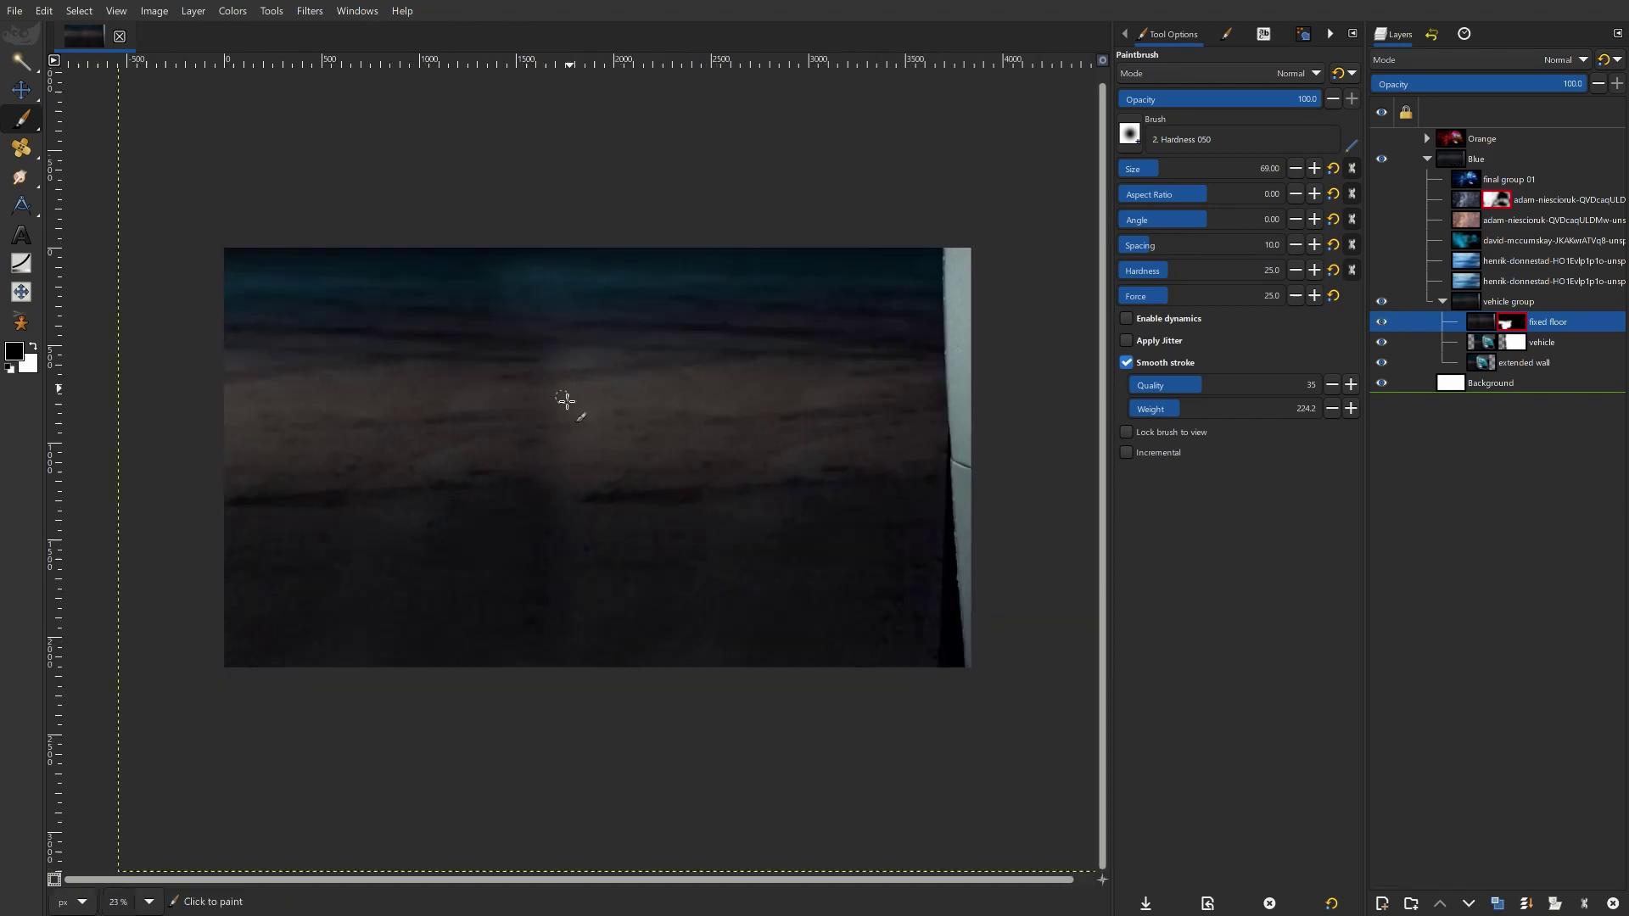
scroll(569, 407, down, 1)
scroll(571, 407, up, 3)
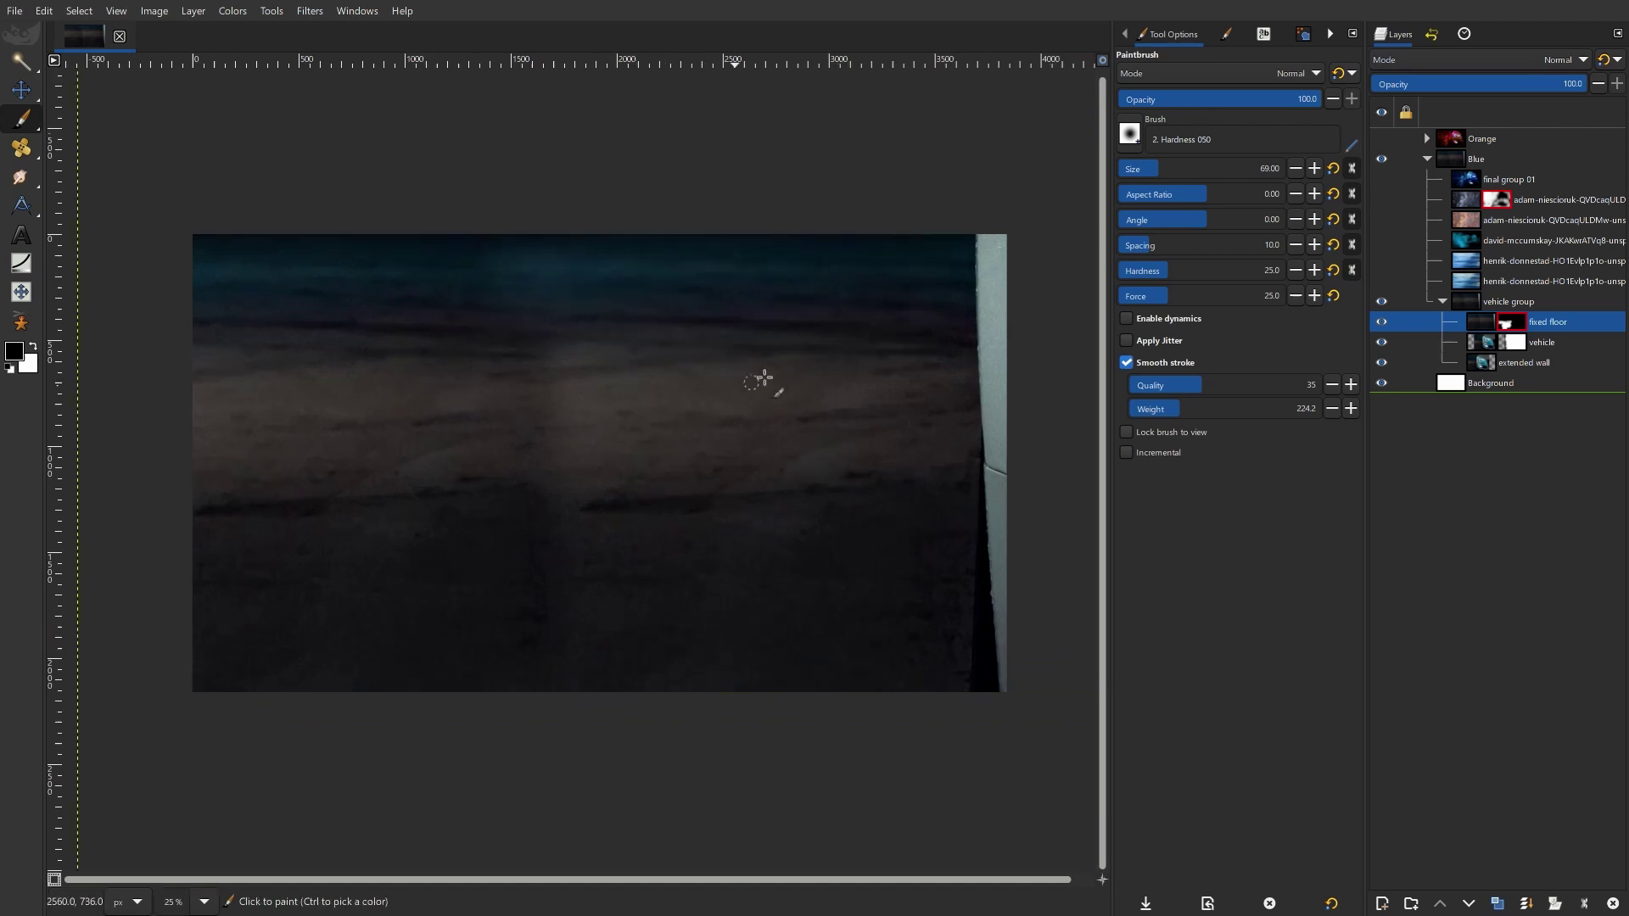
right_click(1514, 323)
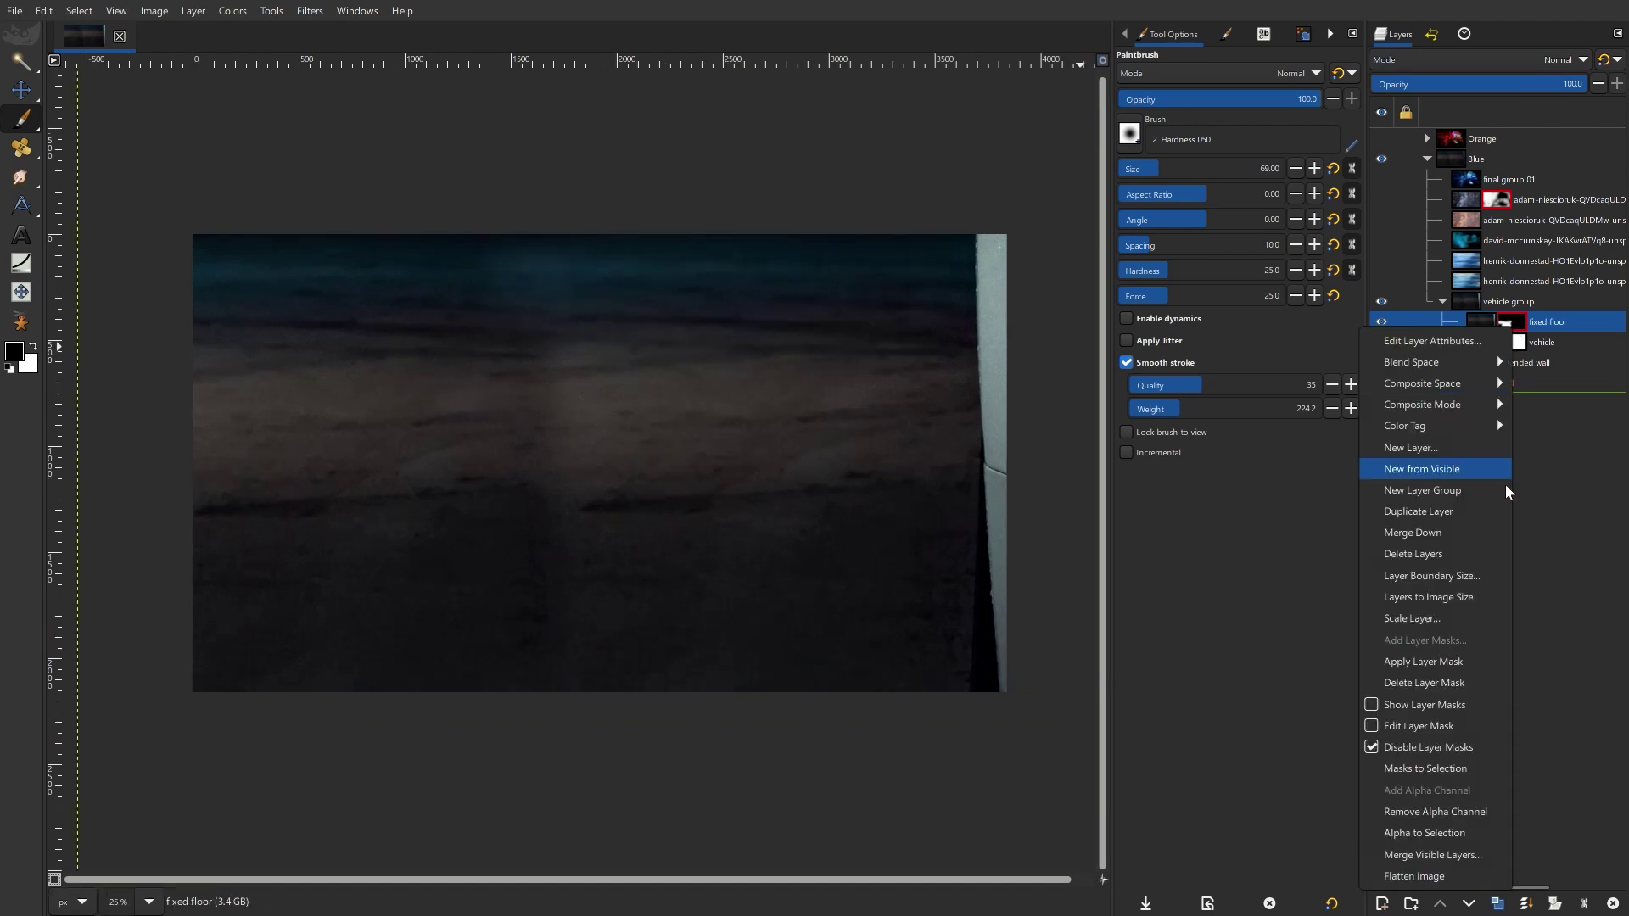
click(1448, 755)
key(ctrl+z)
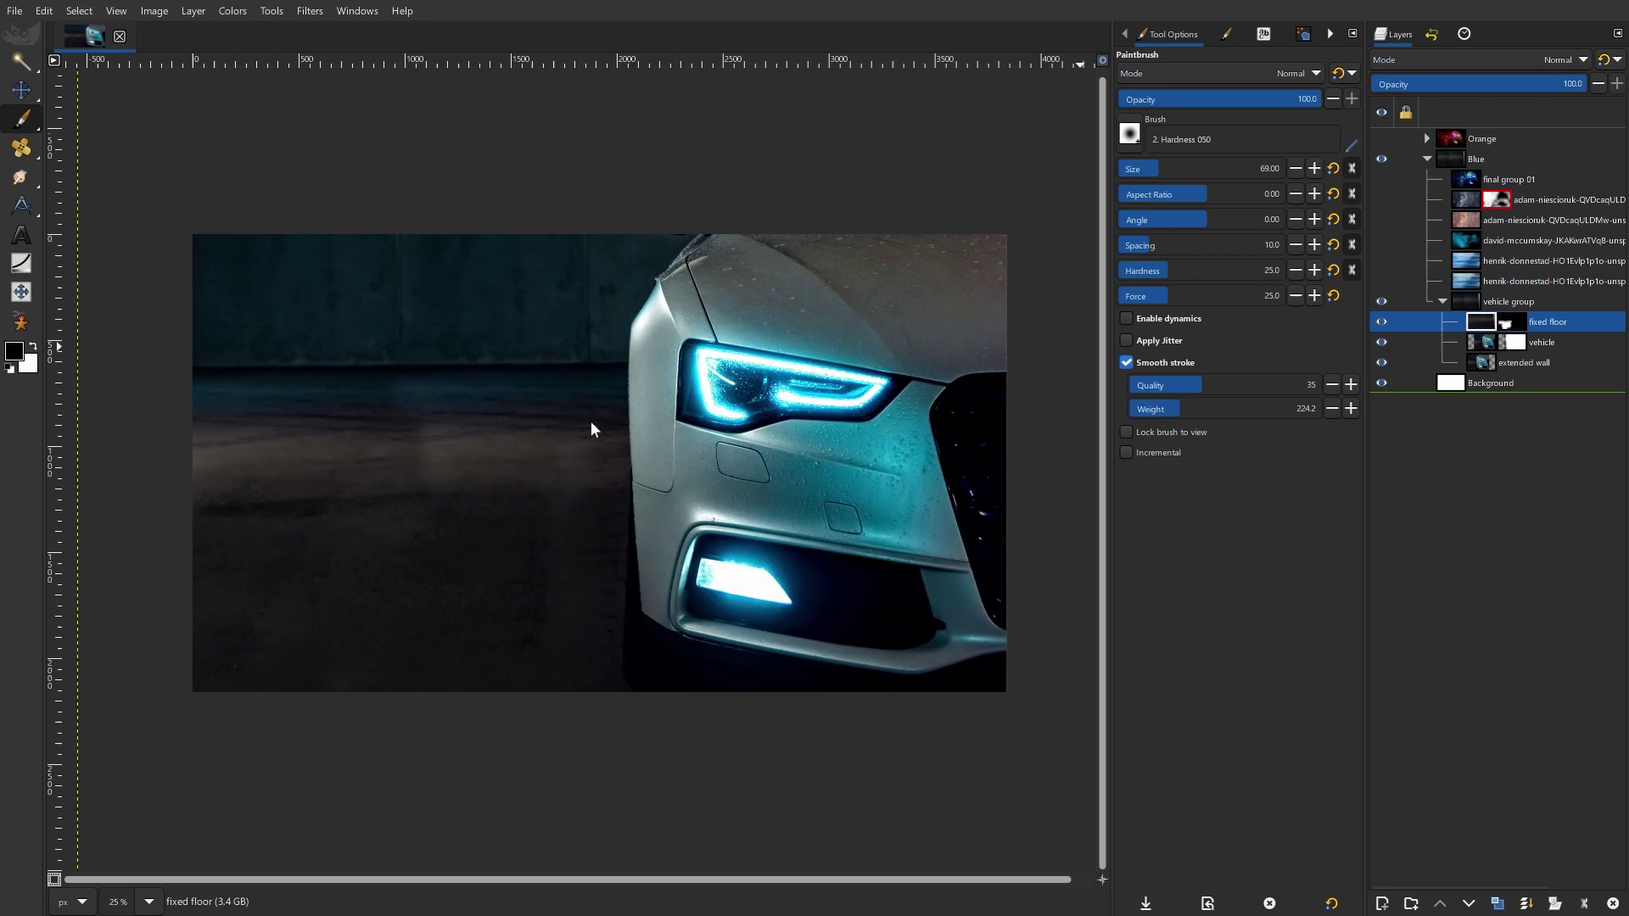
Step: Toggle the extended wall and fixed floor layers to compare the blended floor
click(1381, 363)
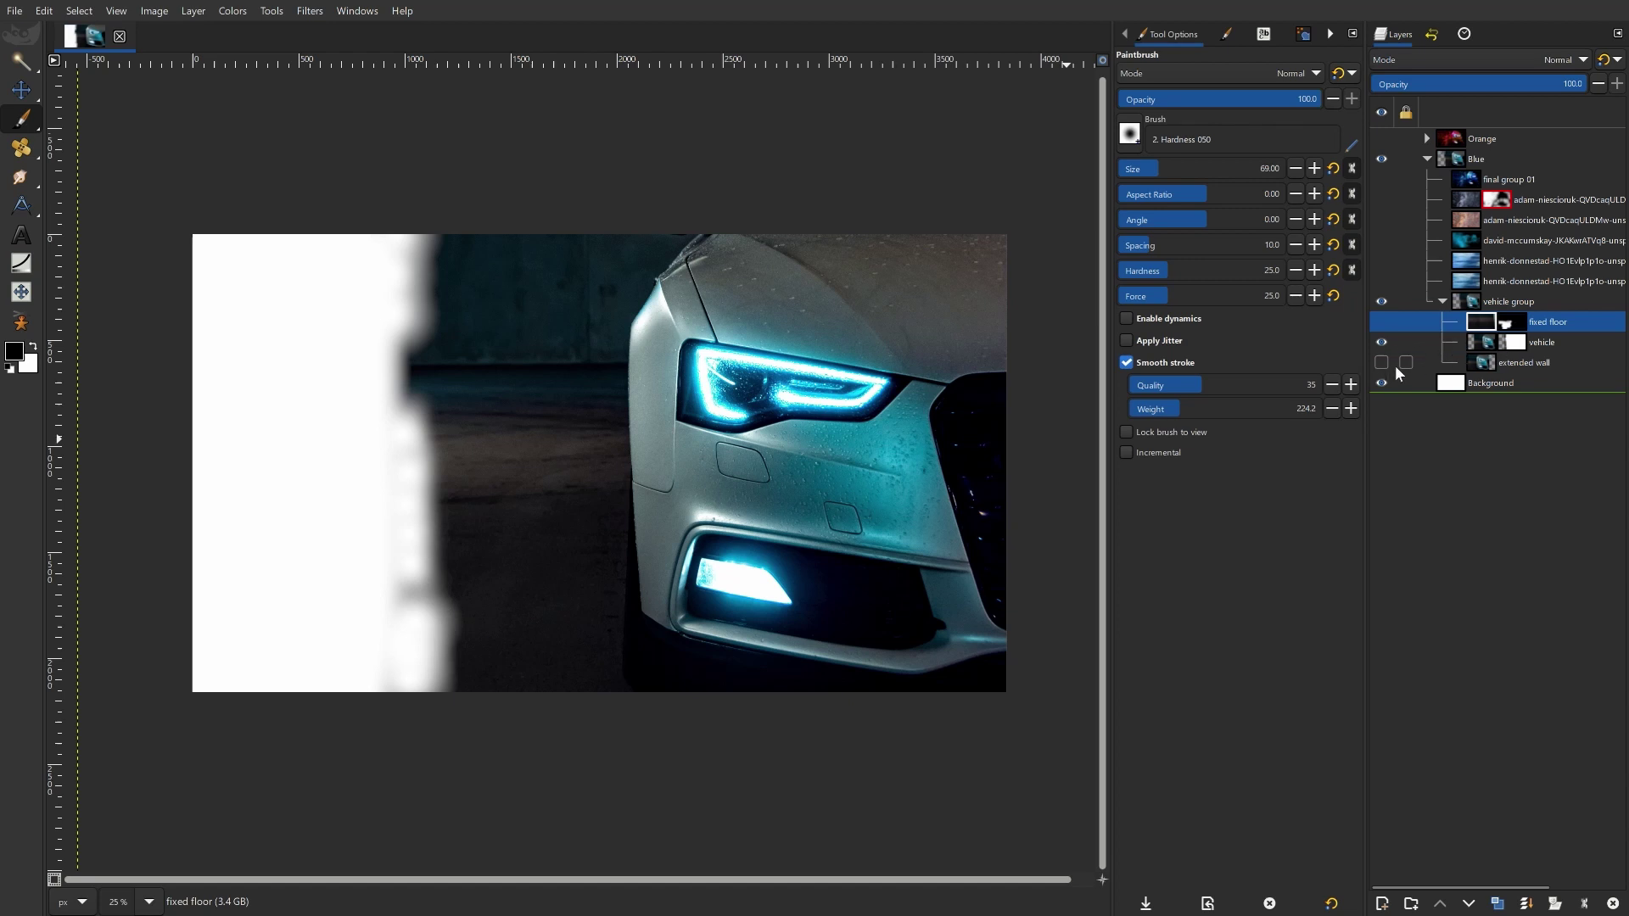
click(1381, 363)
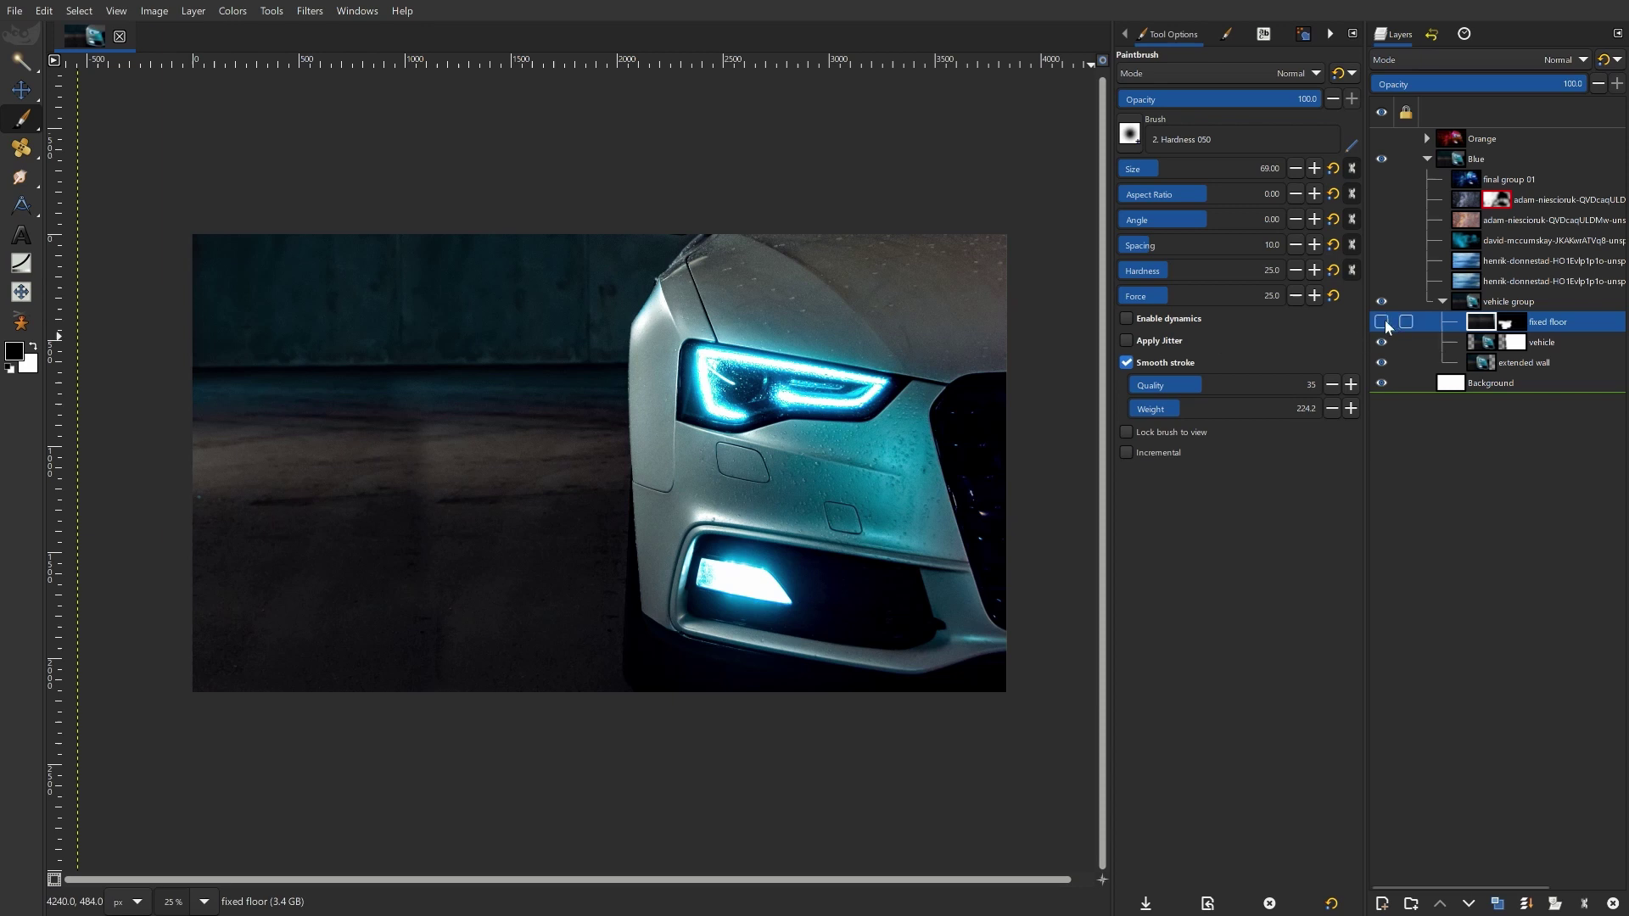
click(1382, 323)
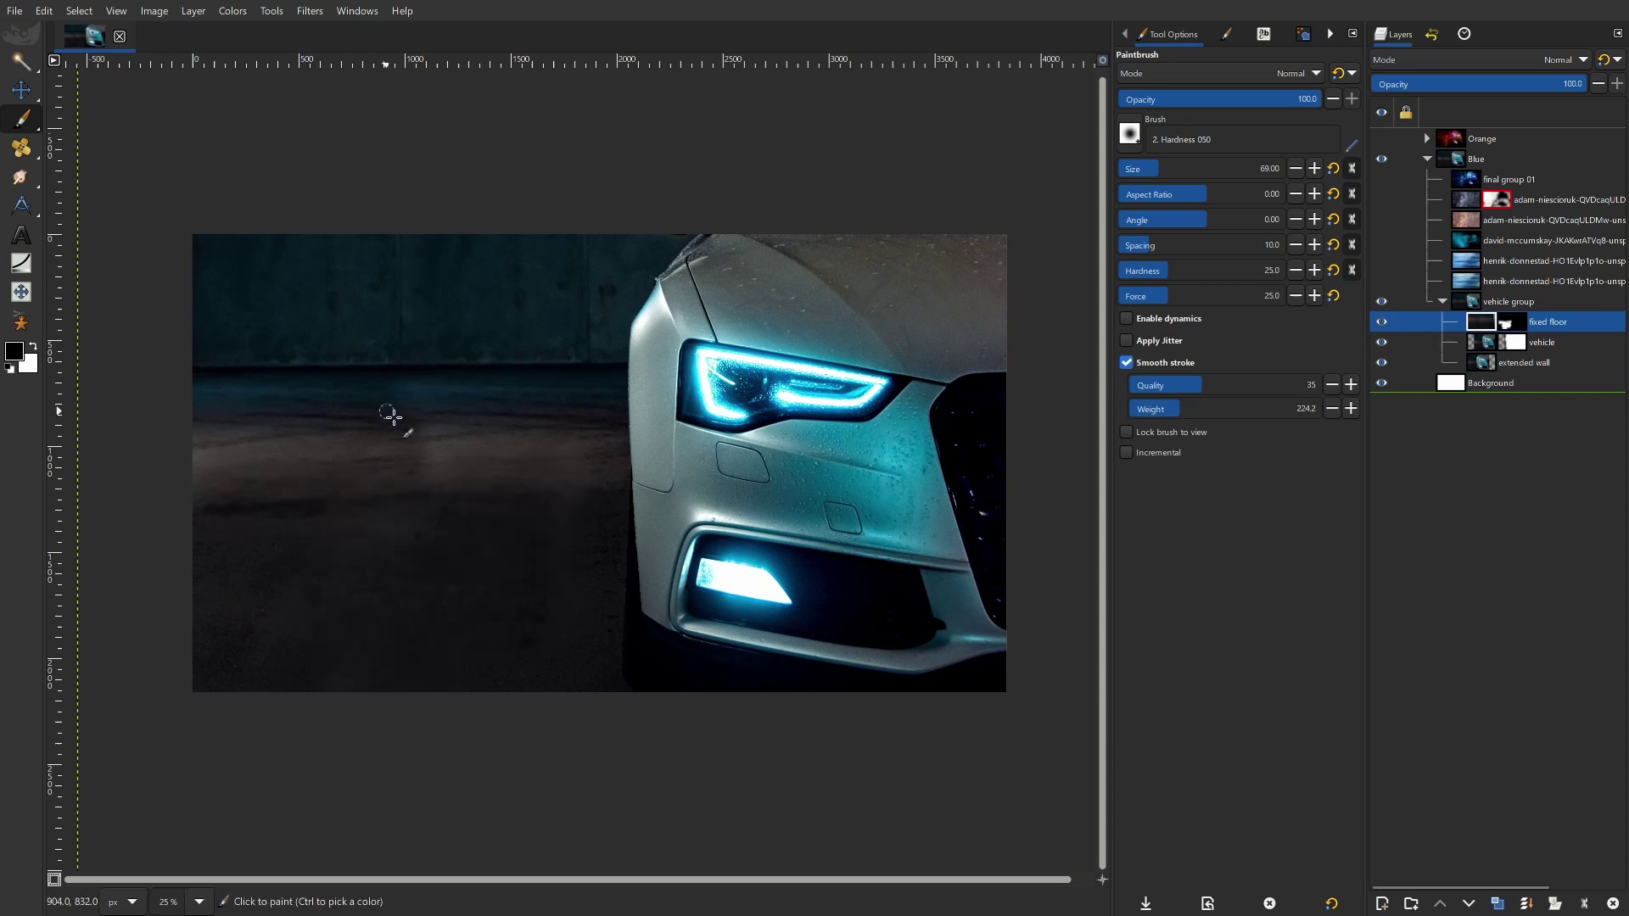
scroll(414, 424, up, 2)
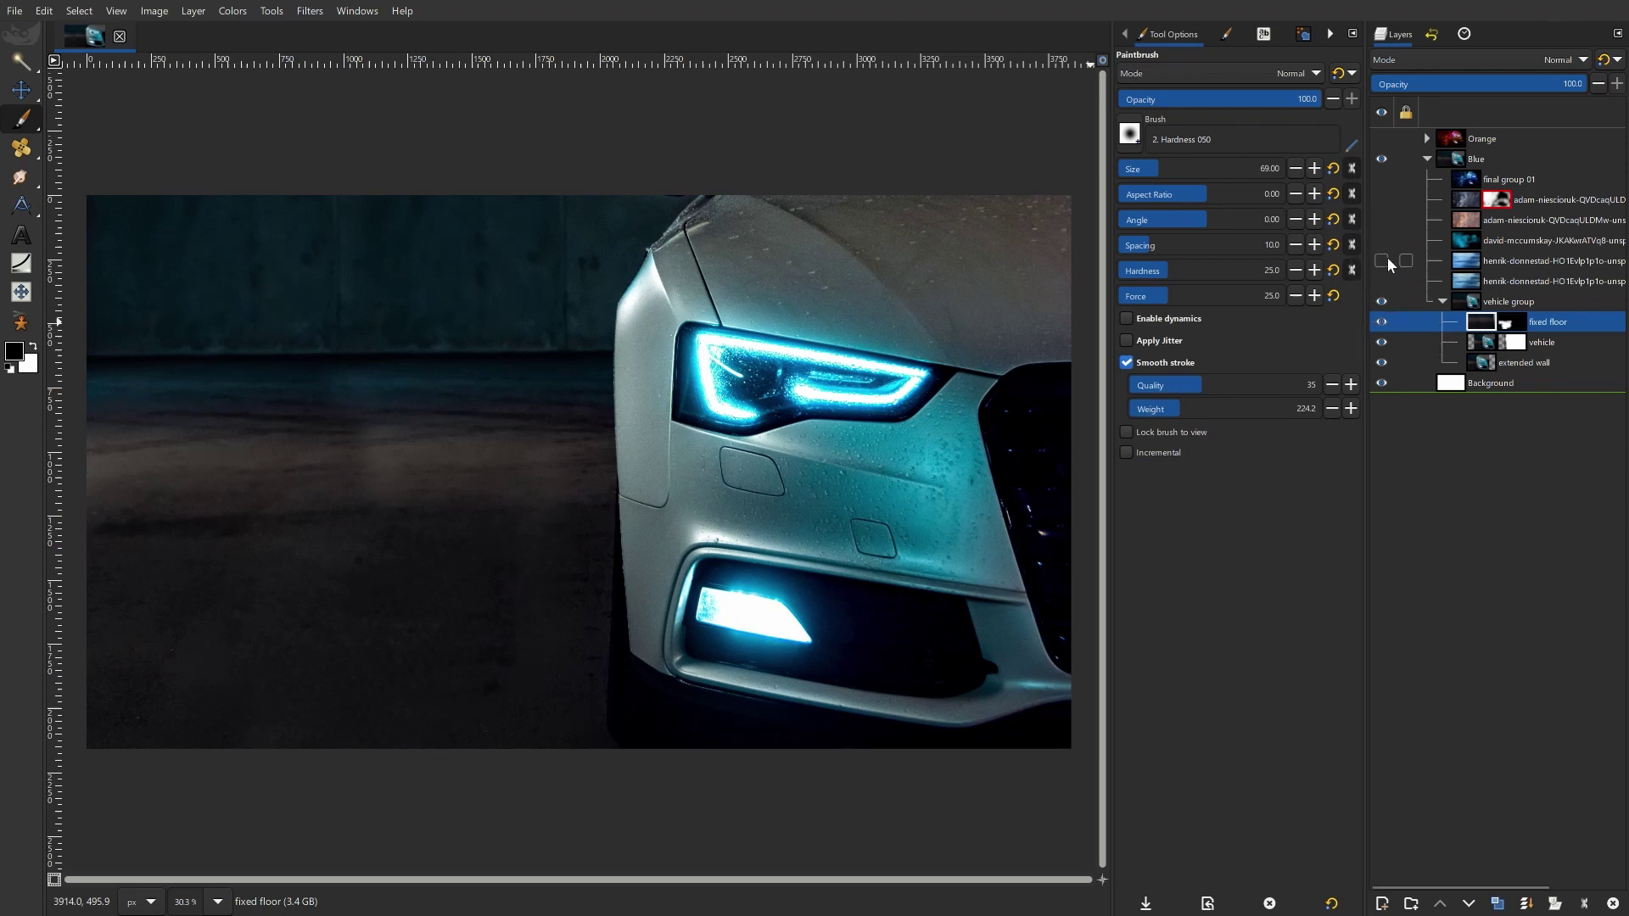
Step: Hide the car layers group and show the lower blue ice texture layer
click(1481, 282)
click(1442, 301)
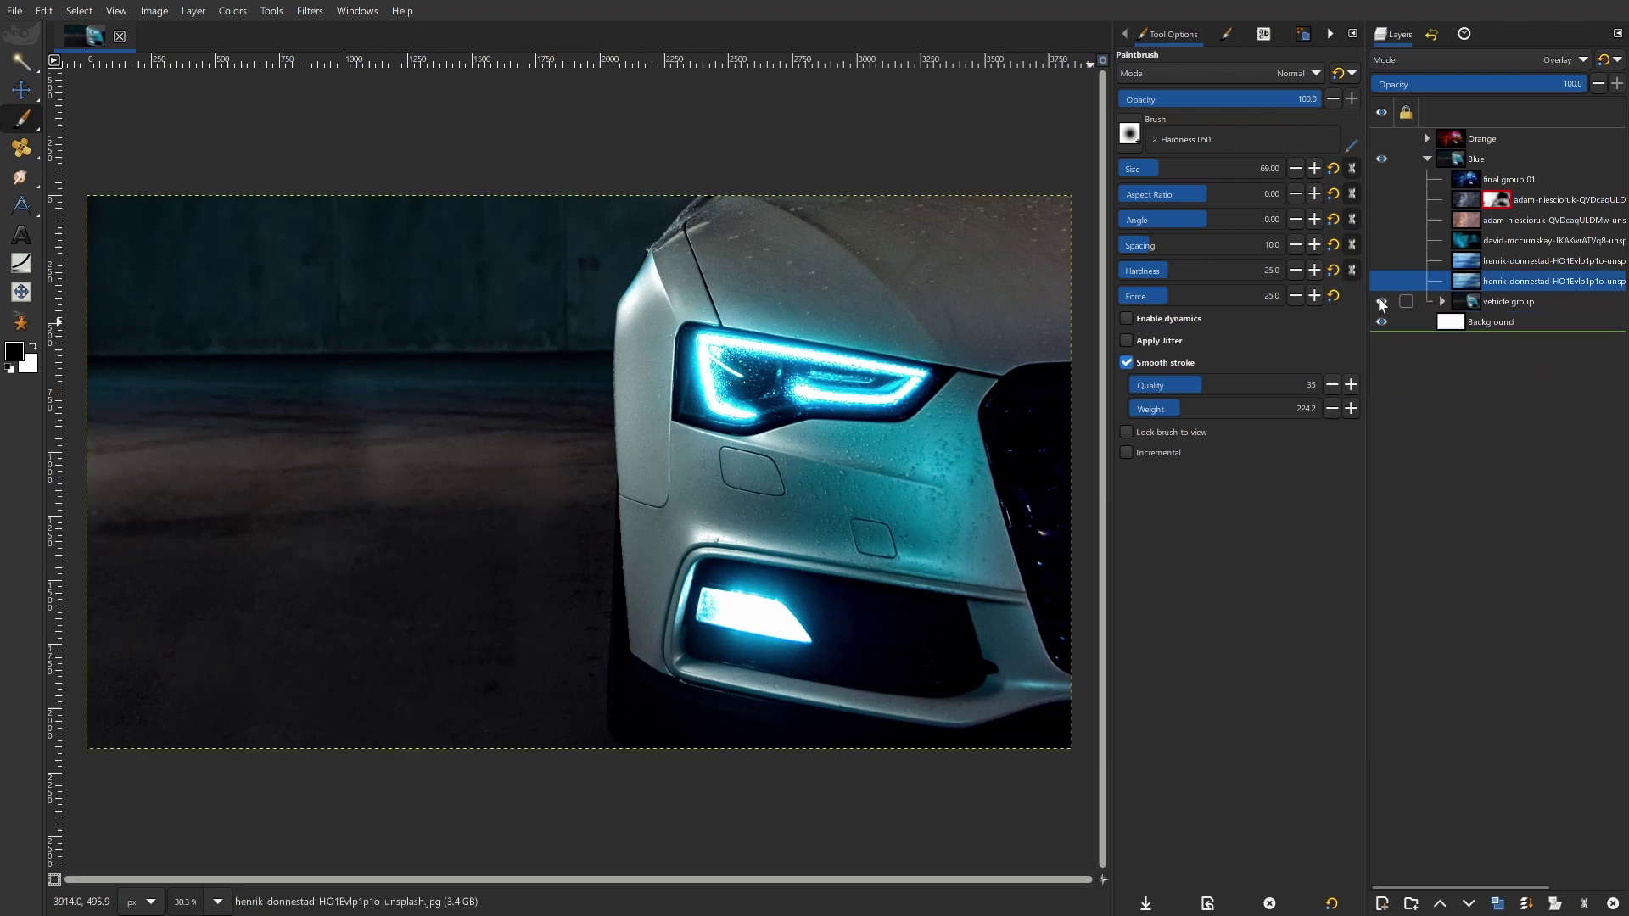
click(1381, 302)
click(1381, 281)
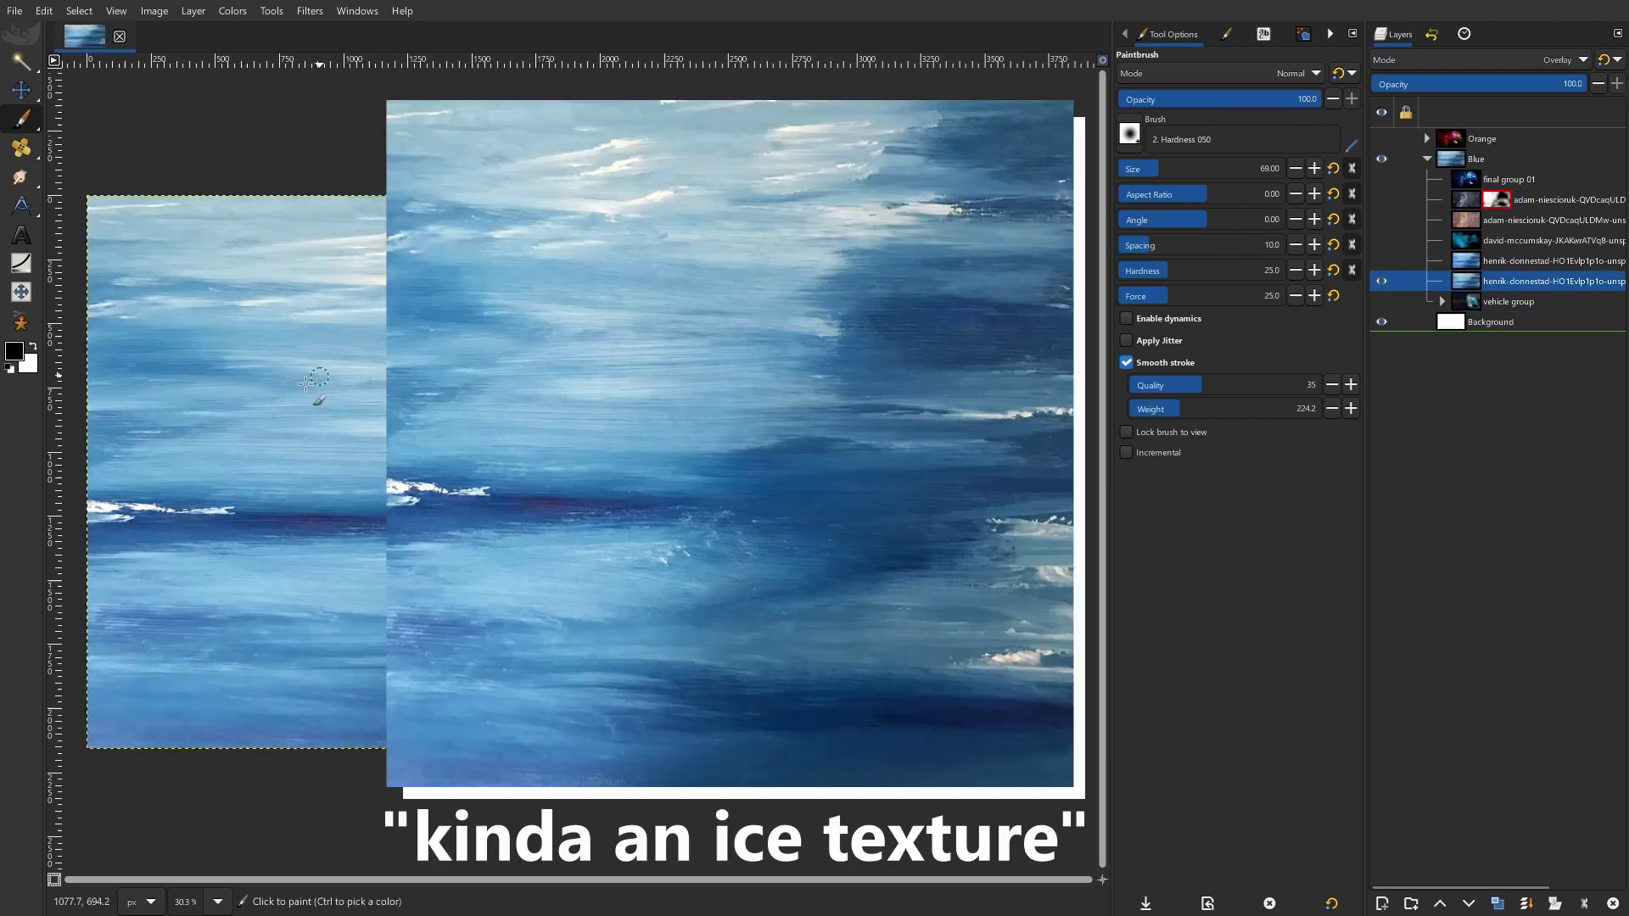
ctrl+scroll(617, 355, down, 2)
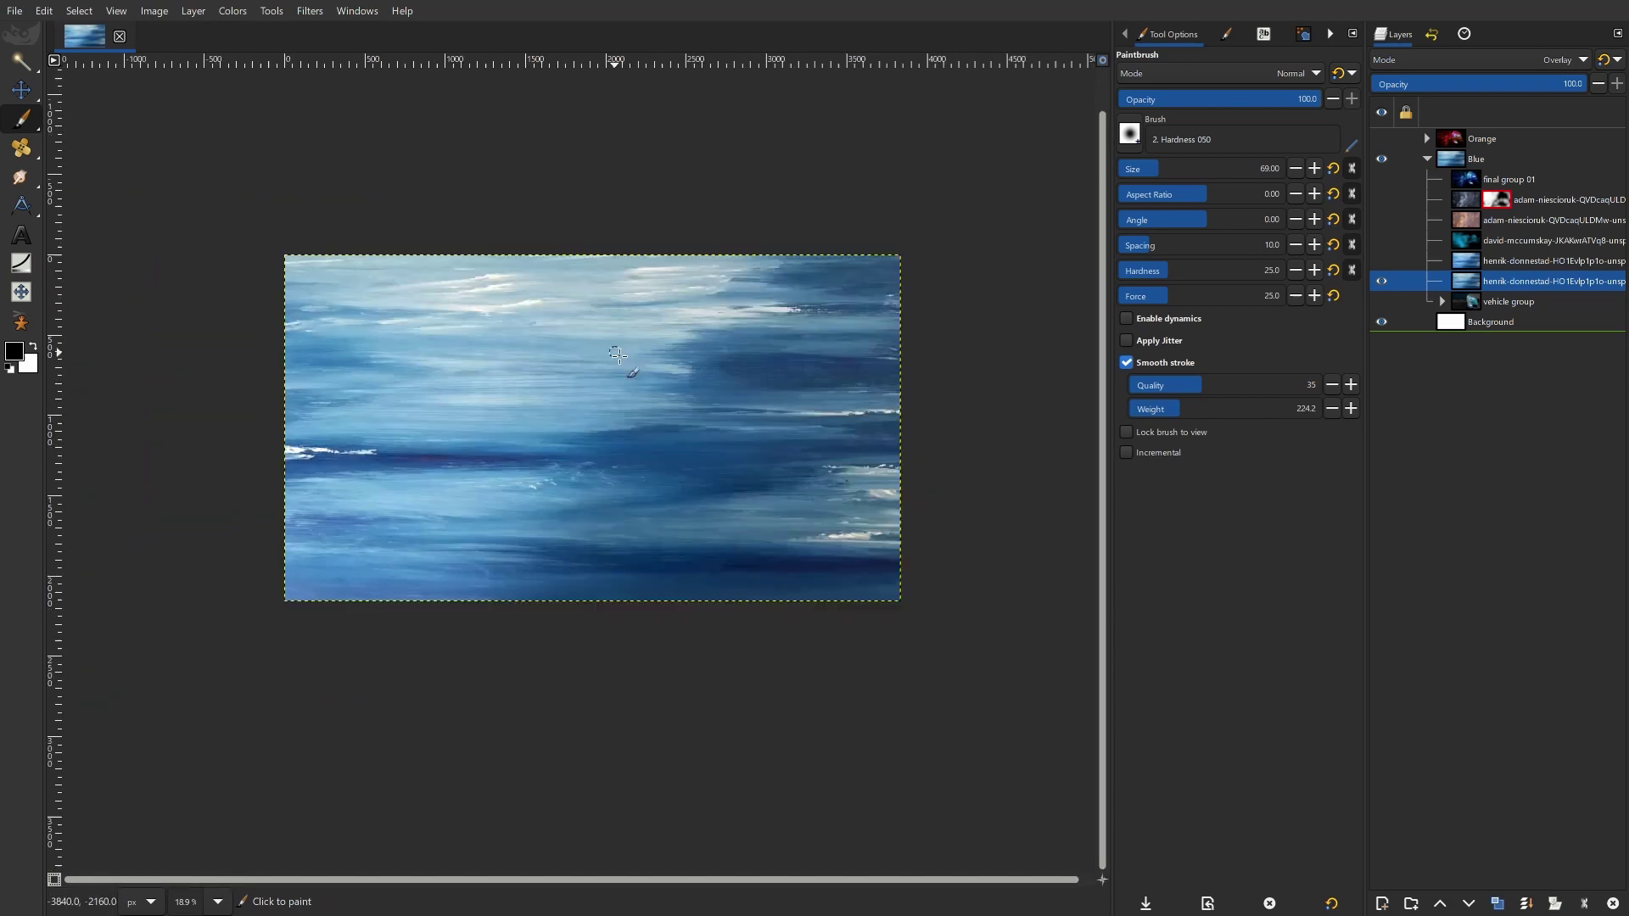
ctrl+scroll(617, 355, up, 2)
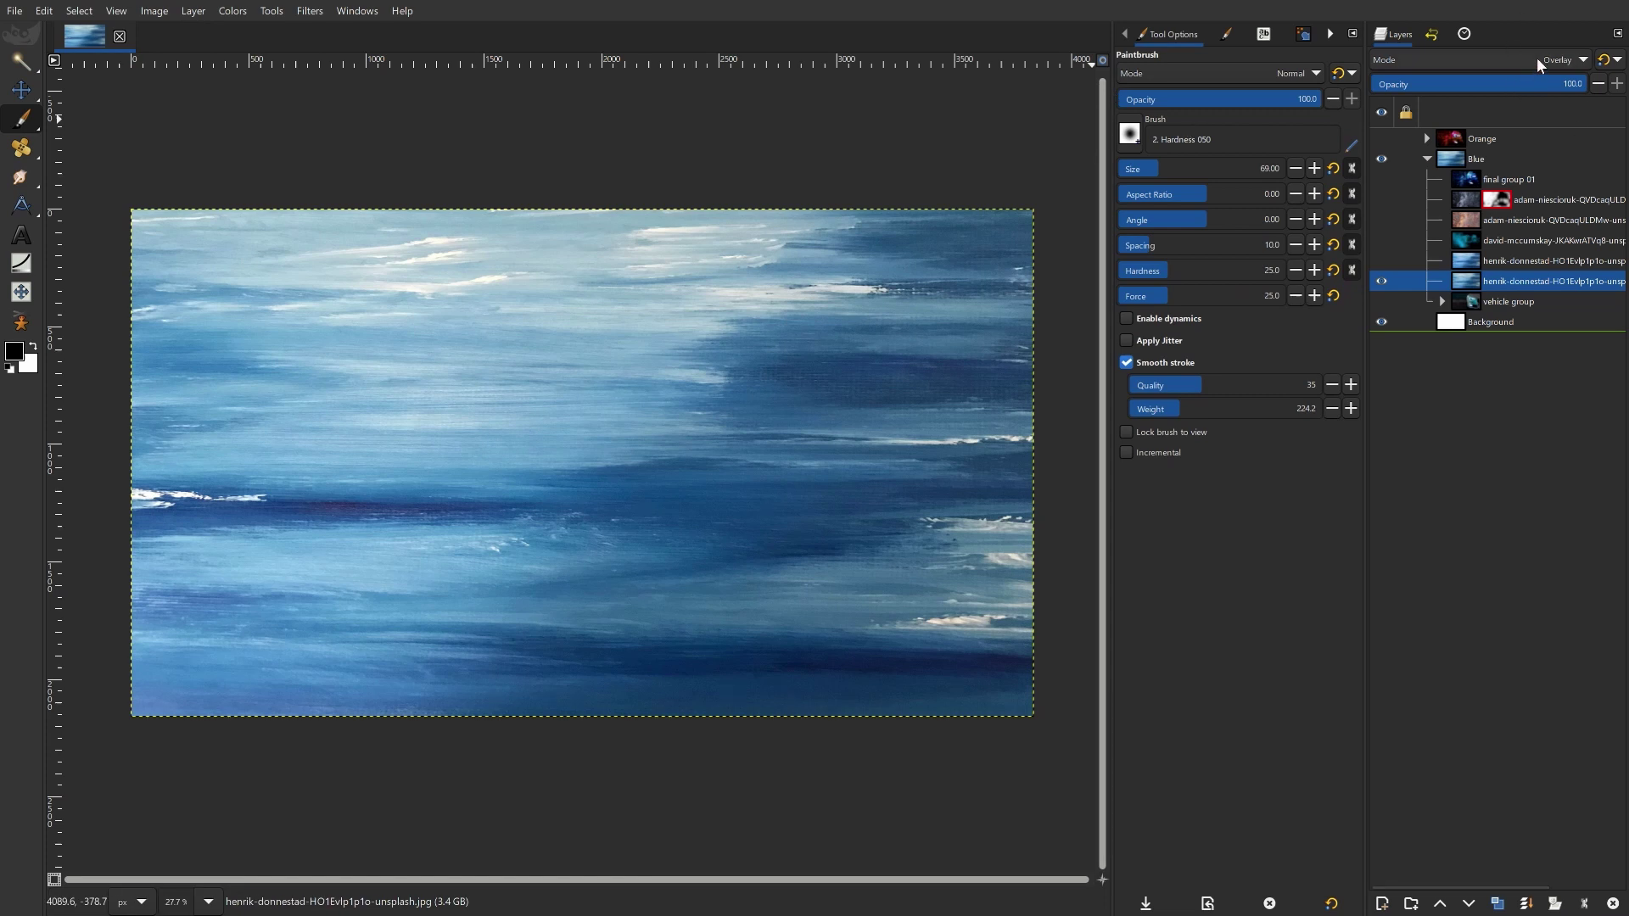
Step: Show the upper ice texture copy and the car, then isolate the blue smoke texture layer
click(1382, 262)
click(1457, 268)
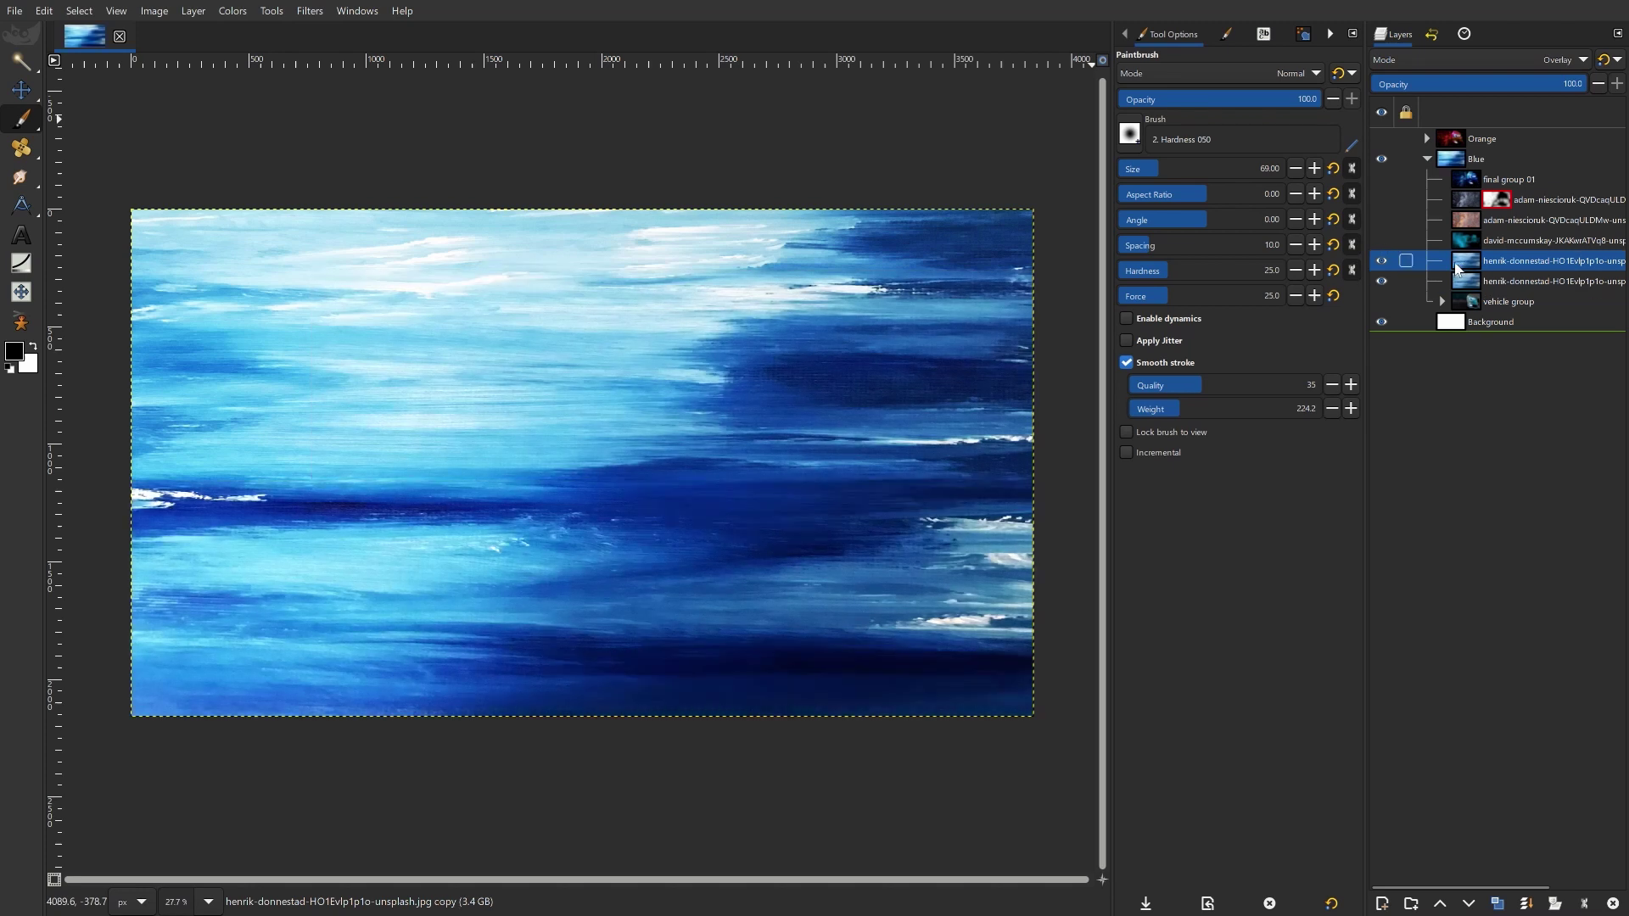
click(1382, 302)
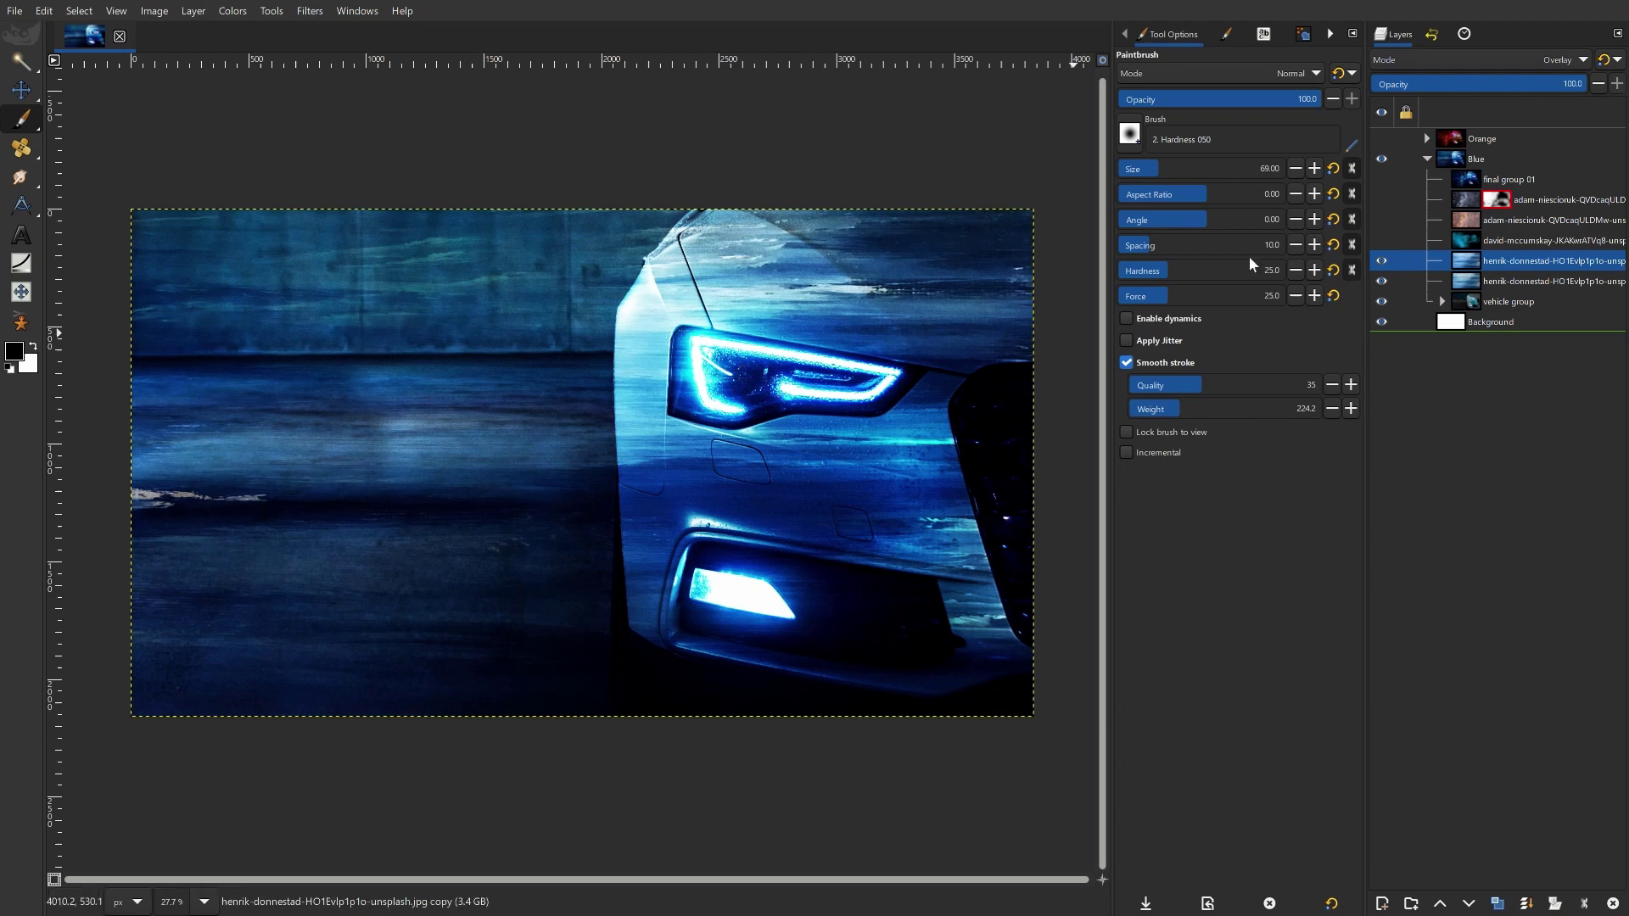
shift+click(1381, 240)
click(1433, 242)
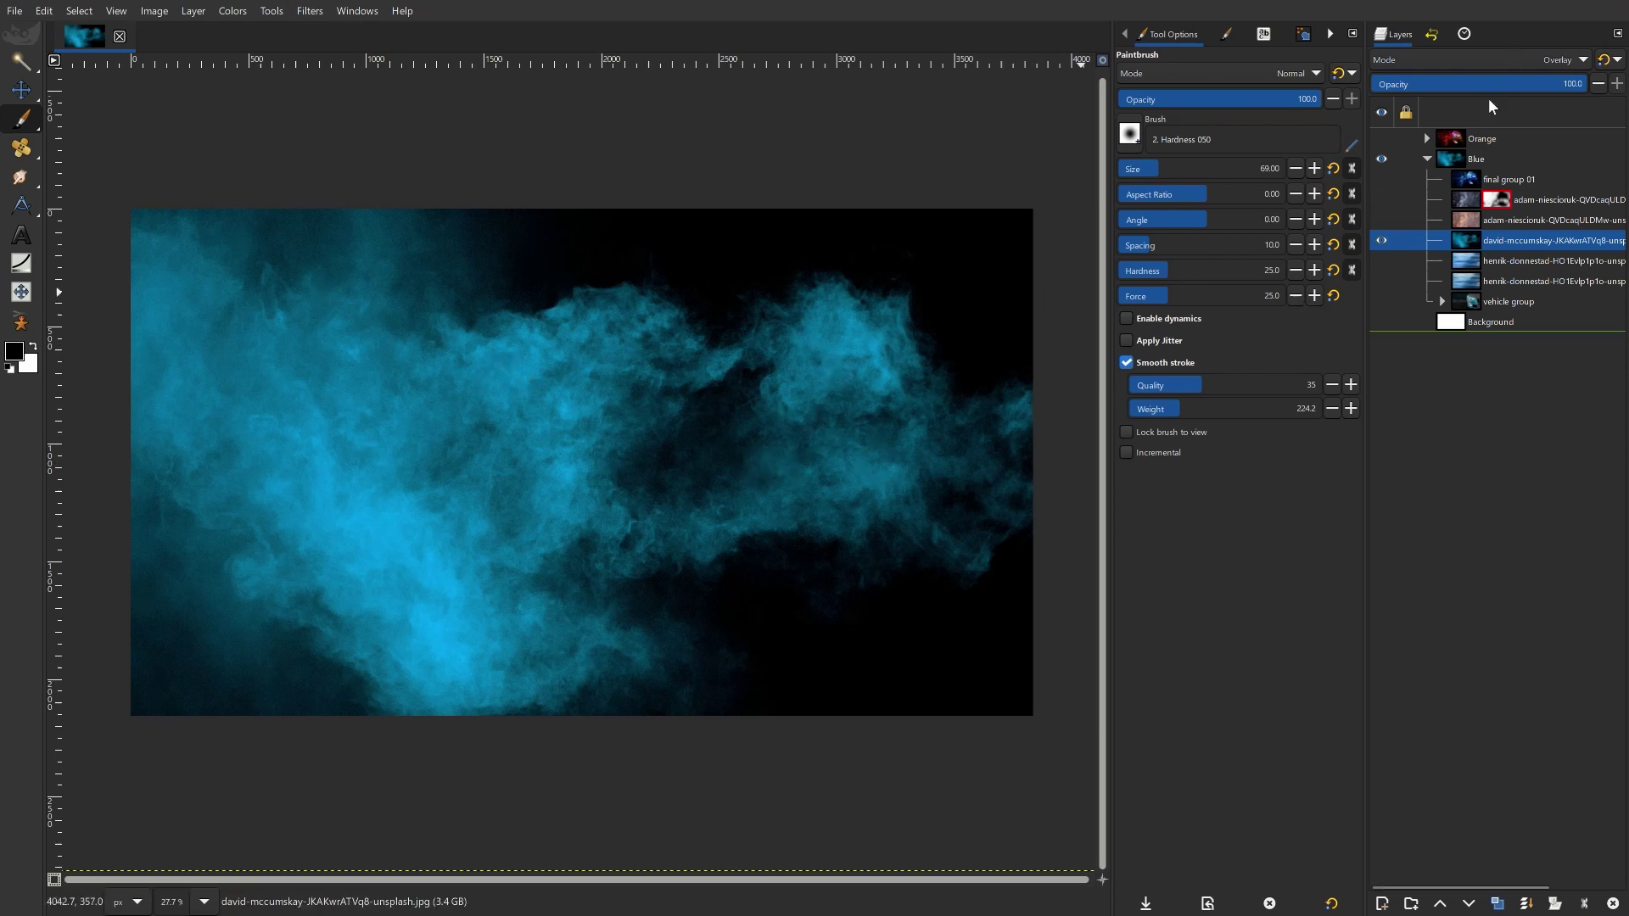
Step: Turn the ice textures and car back on, then isolate the rust metal texture layer
drag(1378, 261, 1383, 302)
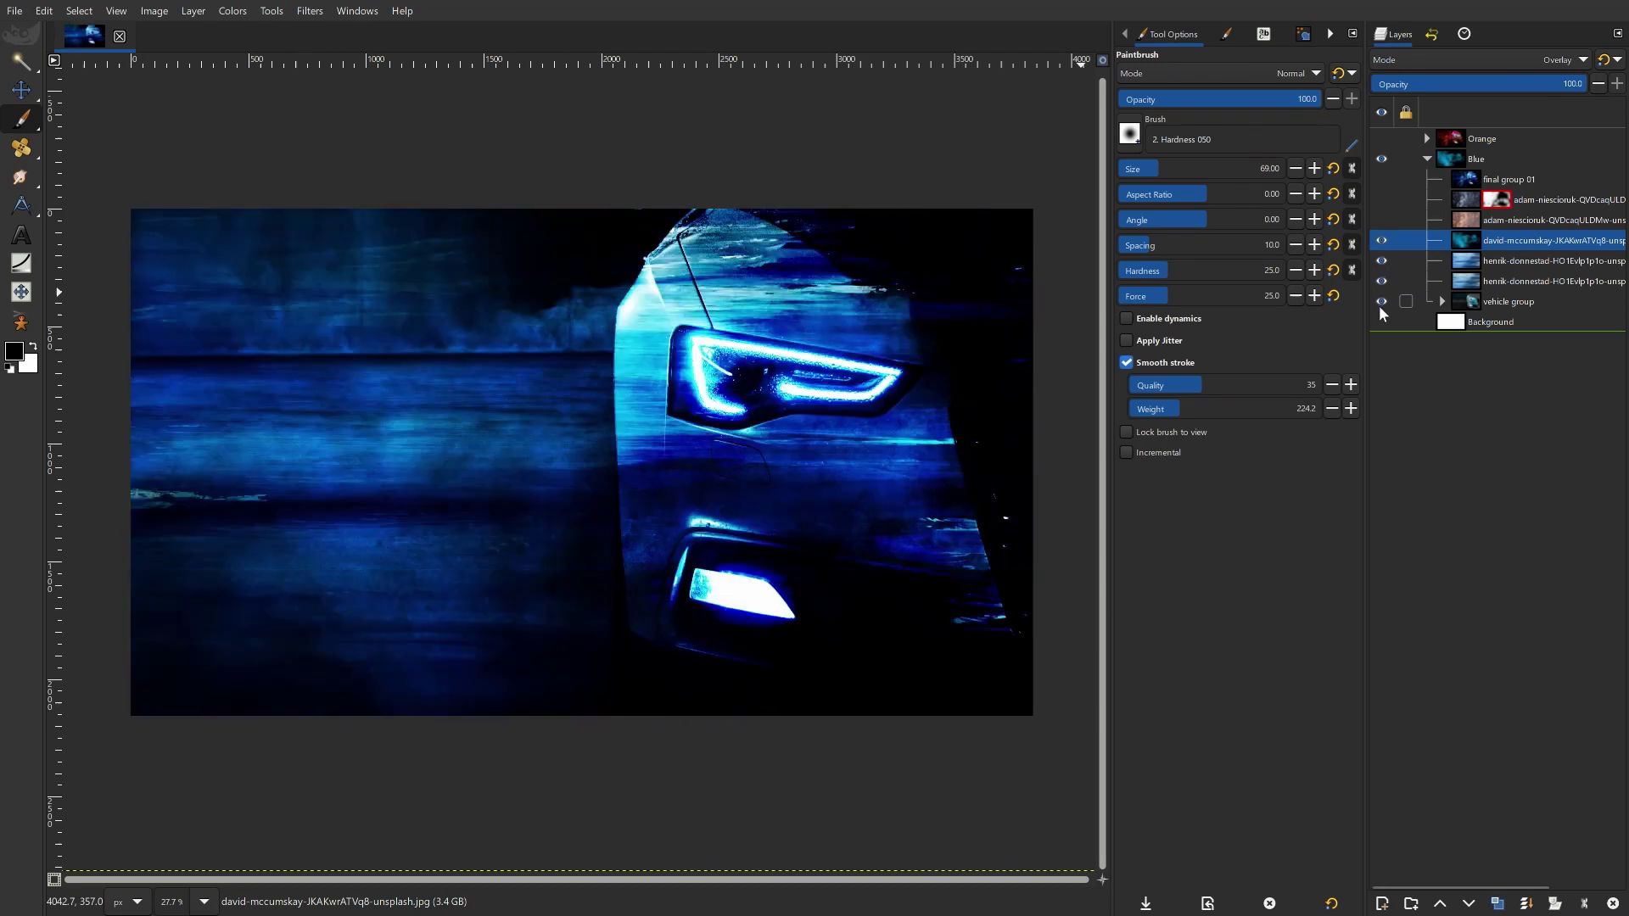
shift+click(1382, 221)
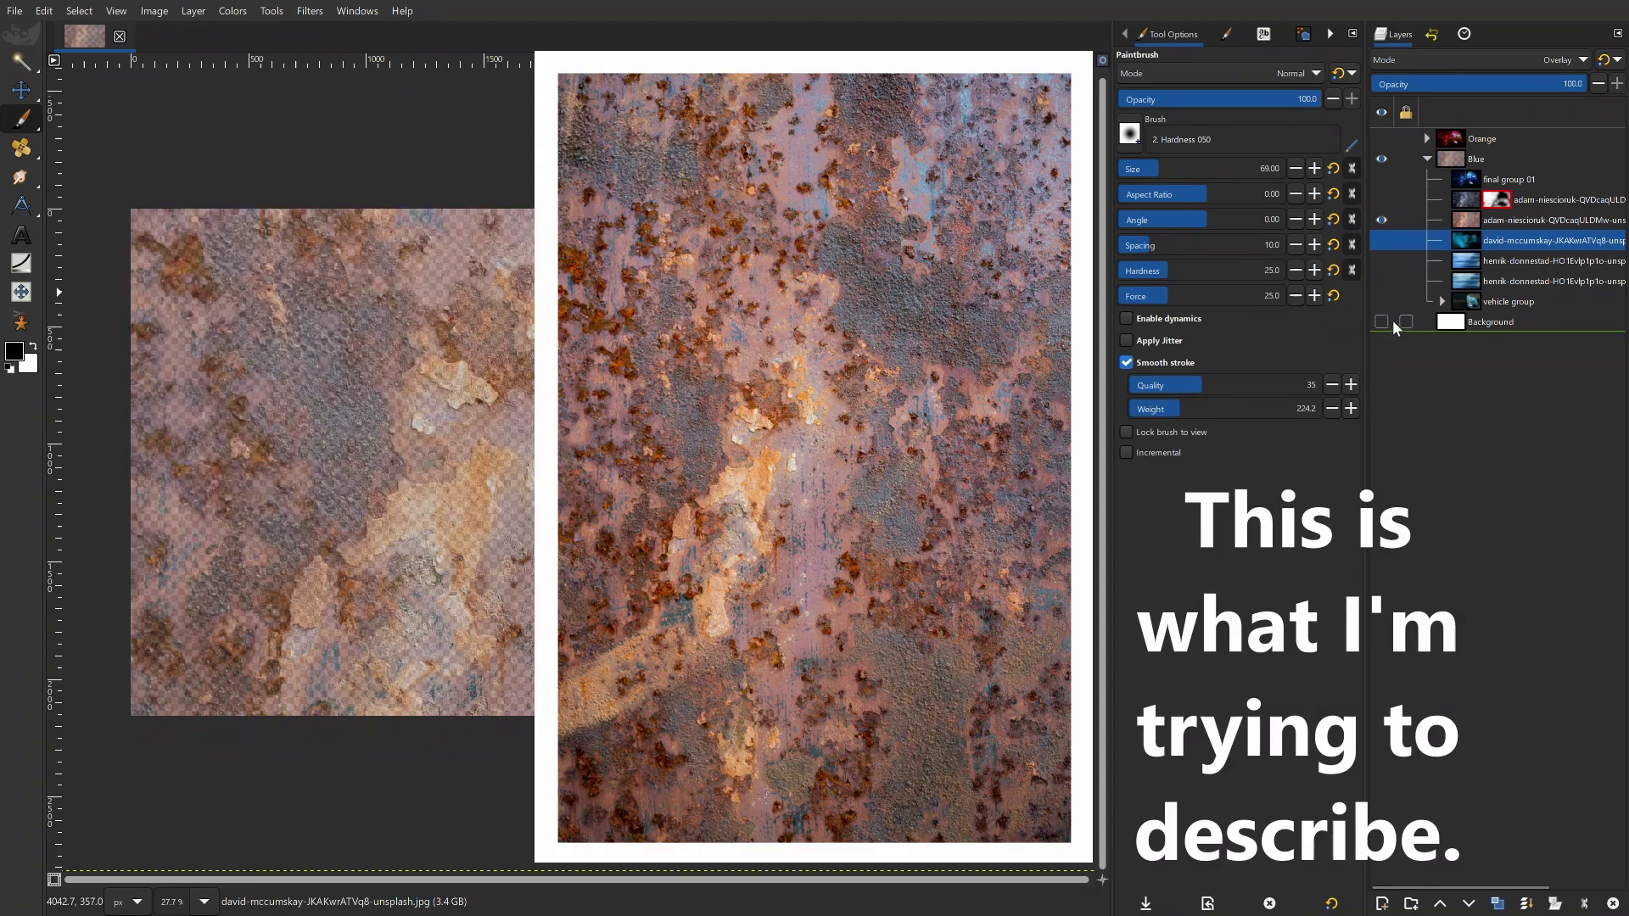
Step: Show the white background and set the rust texture layer's opacity to 65
click(1381, 322)
click(1493, 220)
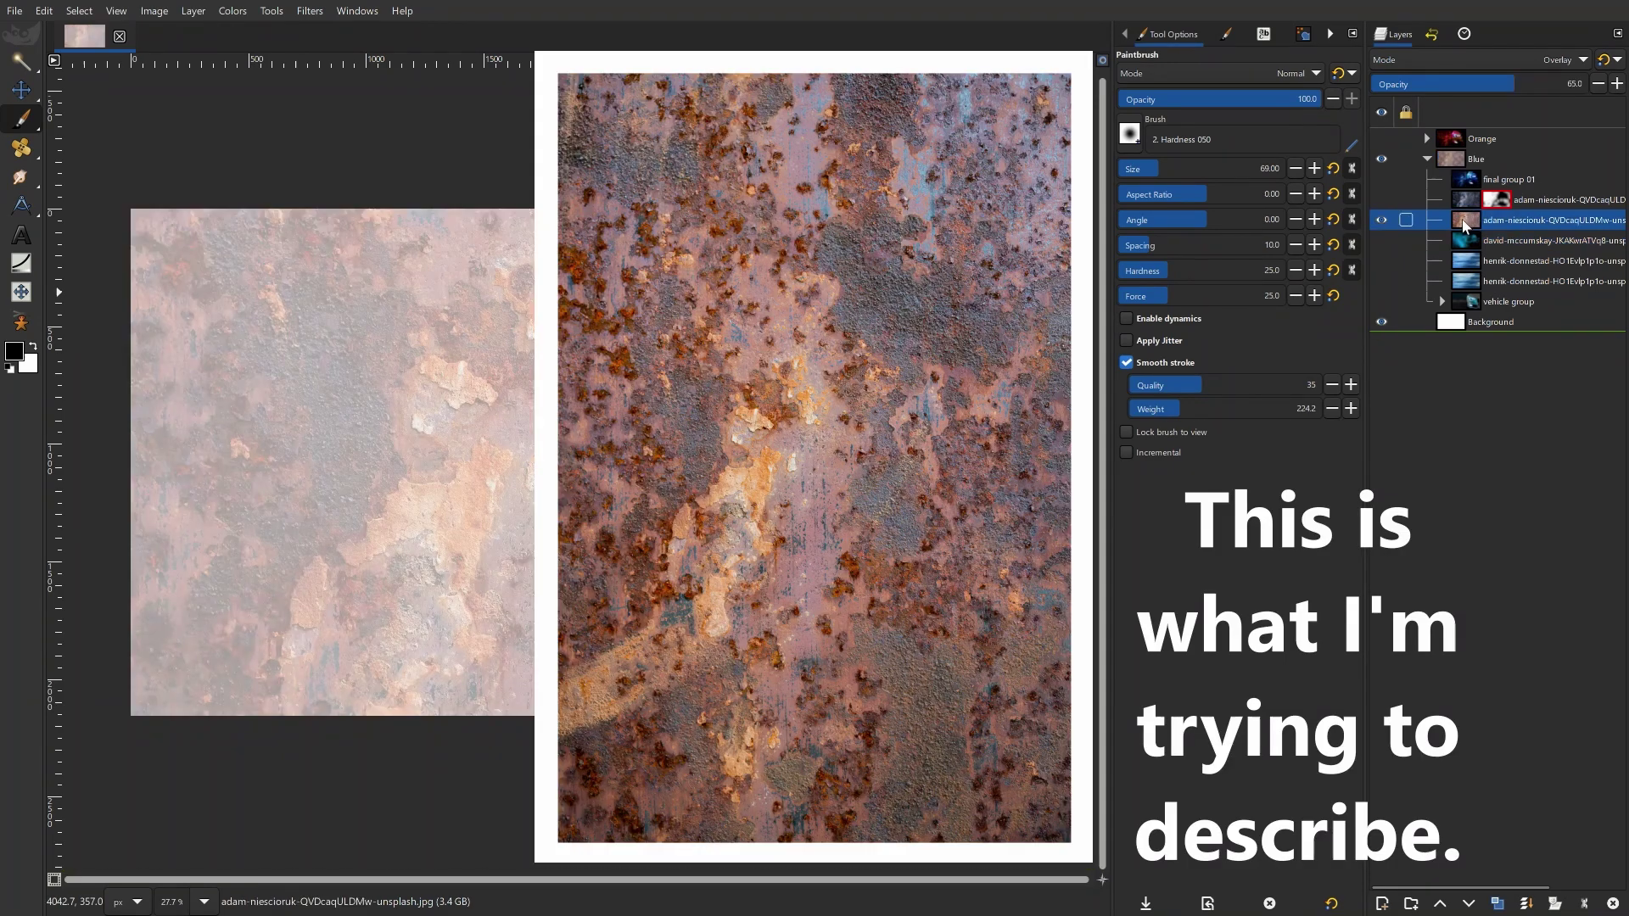
click(1514, 85)
drag(1519, 85, 1586, 85)
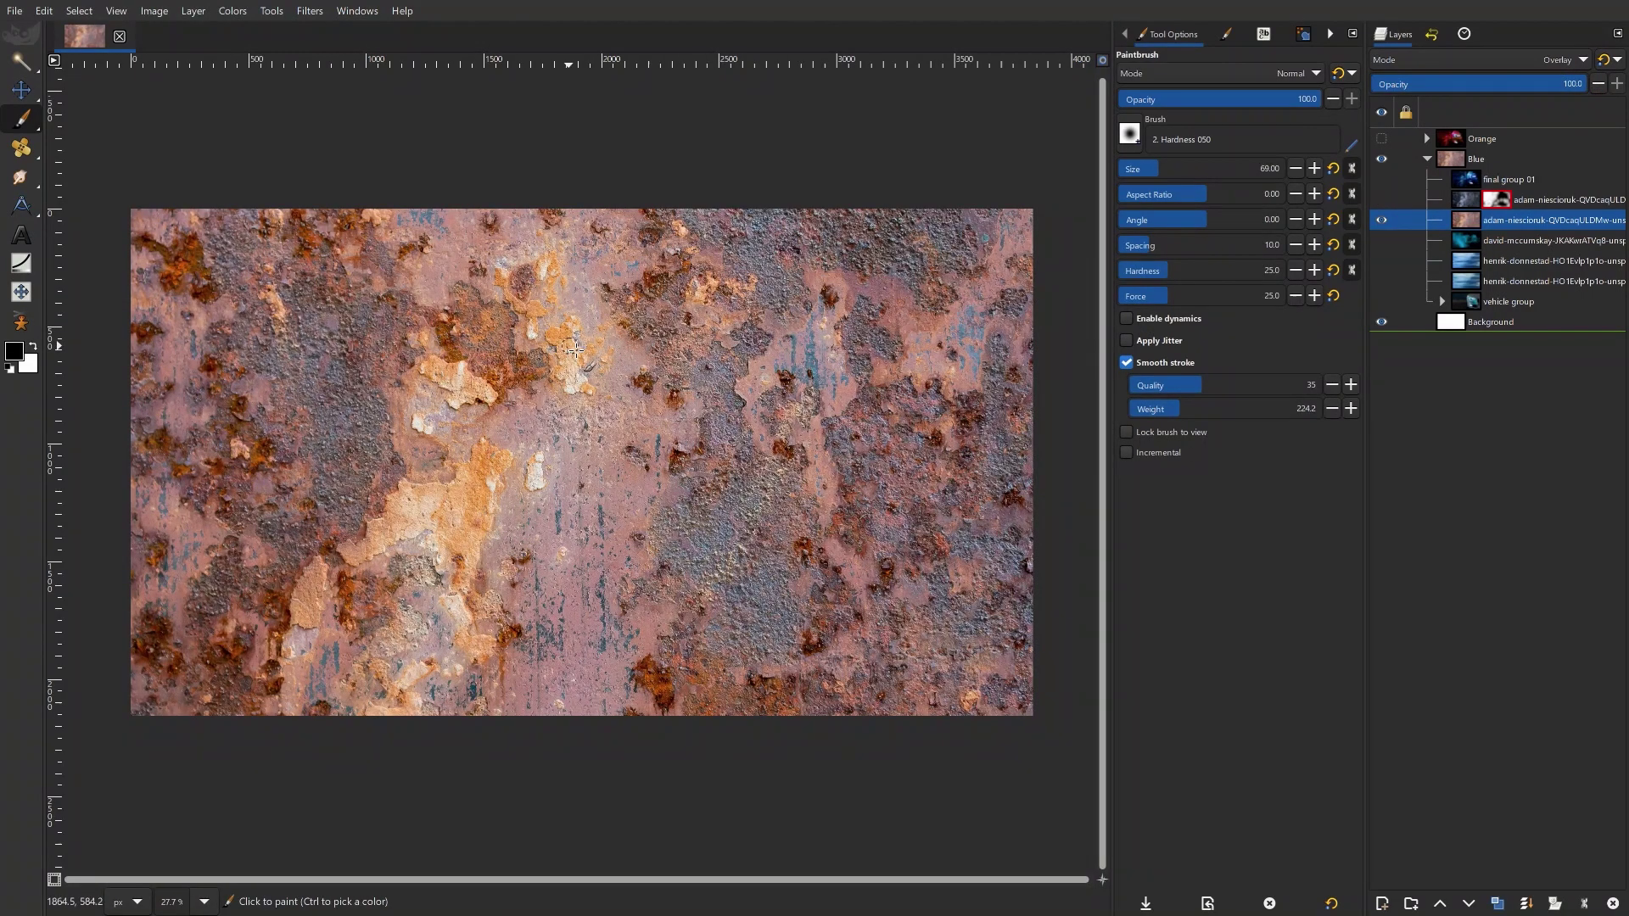
click(1561, 85)
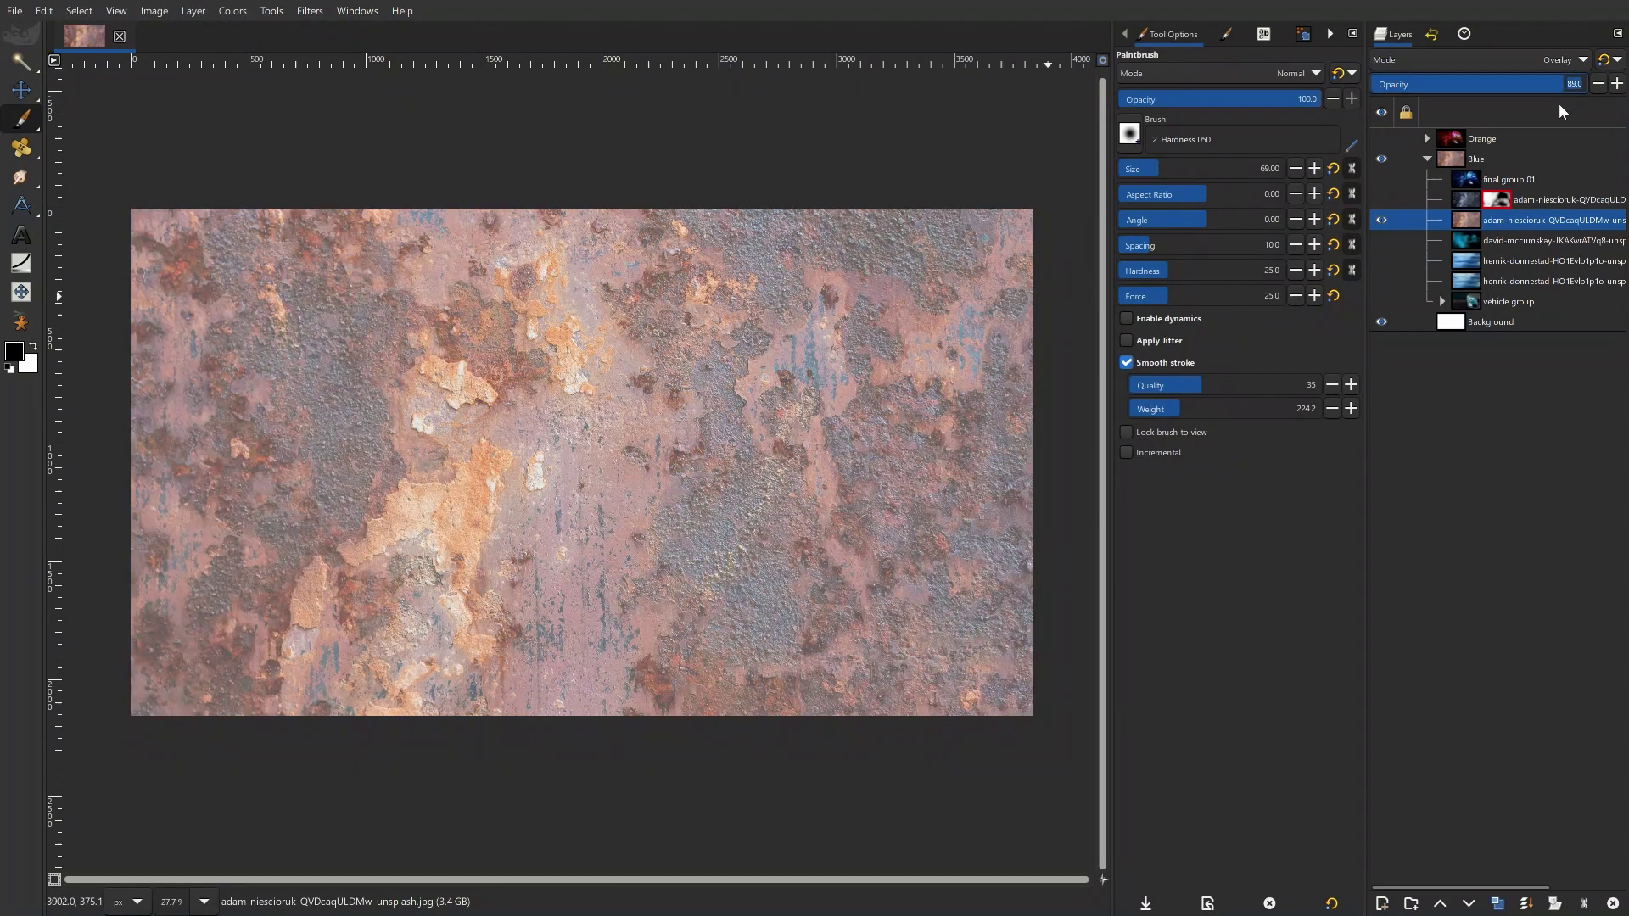
text(65)
key(Return)
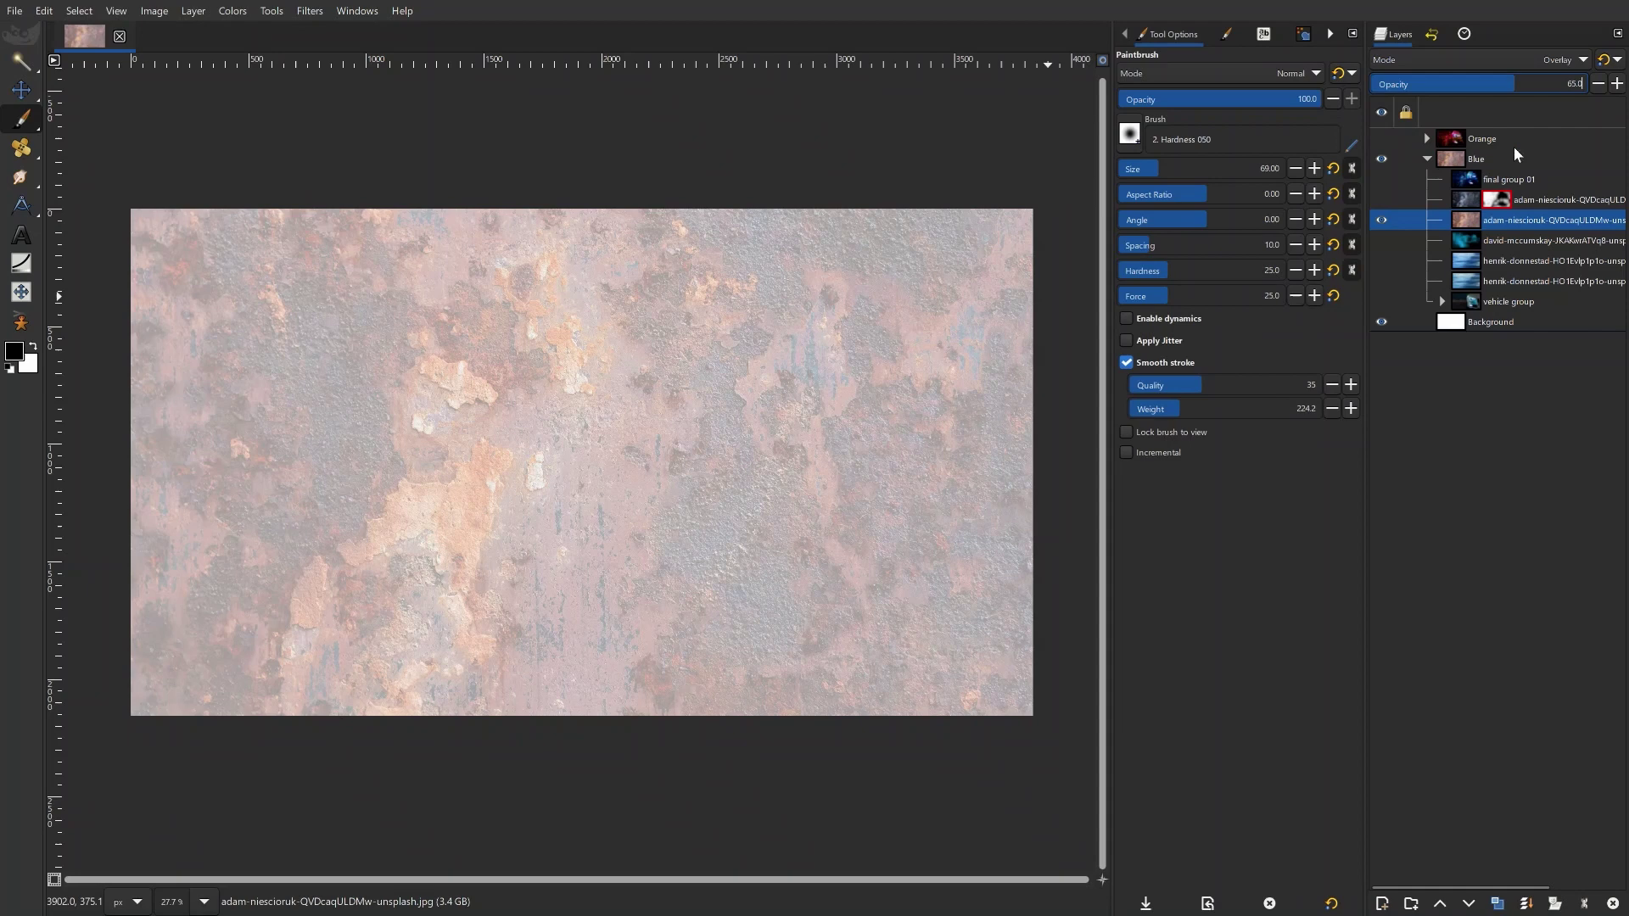
Step: Show the smoke, ice and car layers, swapping the plain rust layer for its masked copy
drag(1382, 240, 1379, 316)
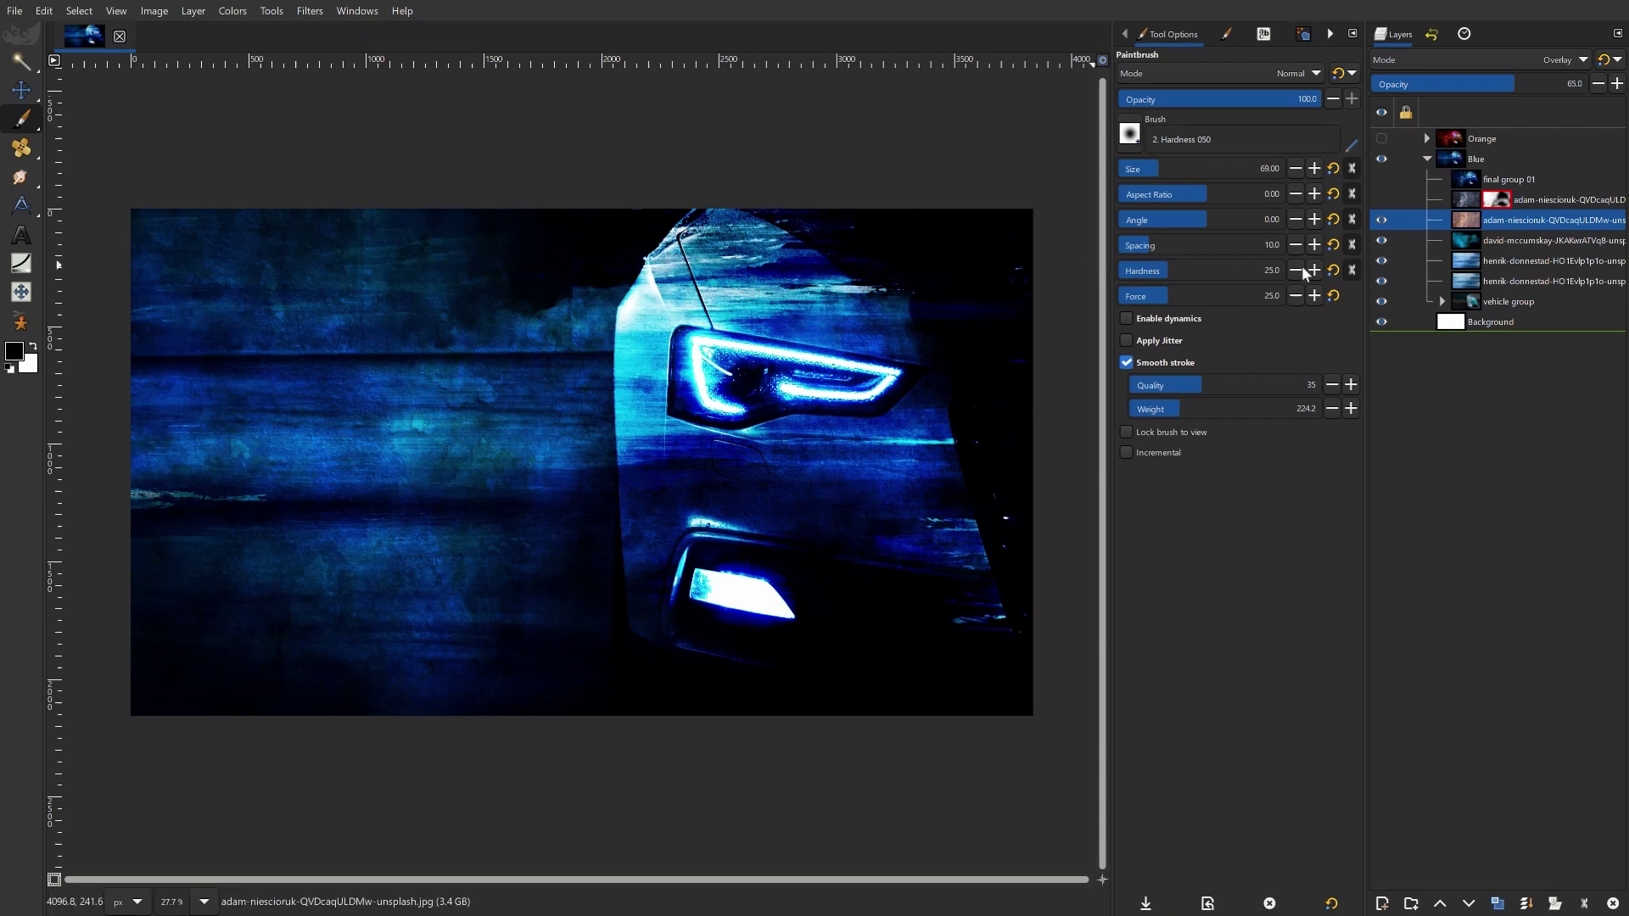
click(1381, 220)
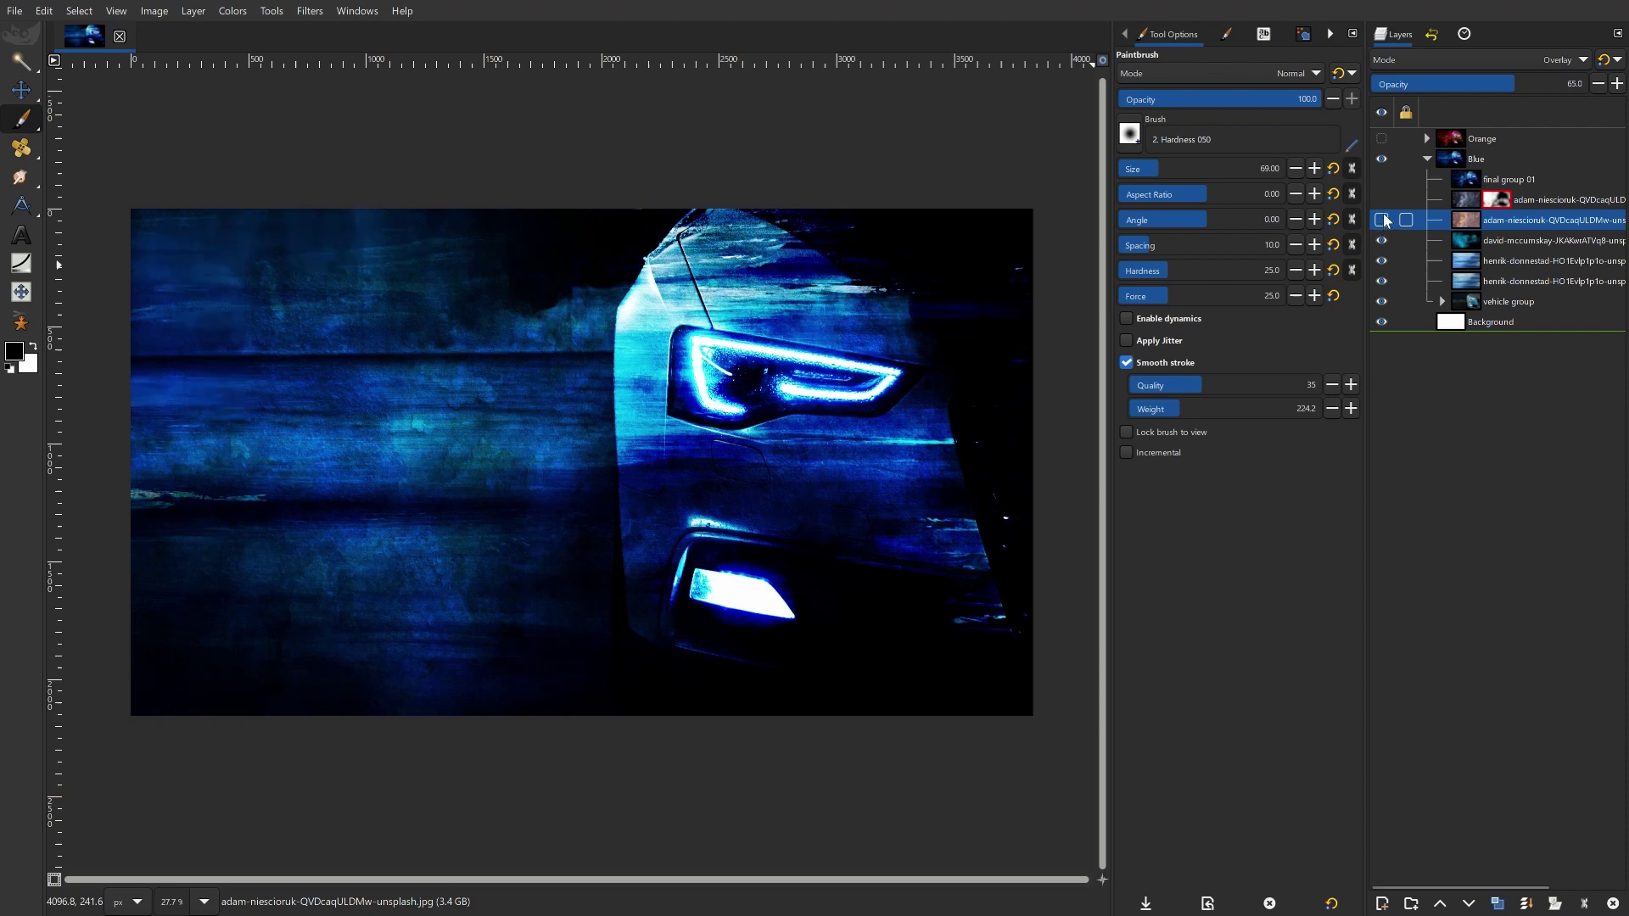
click(1382, 199)
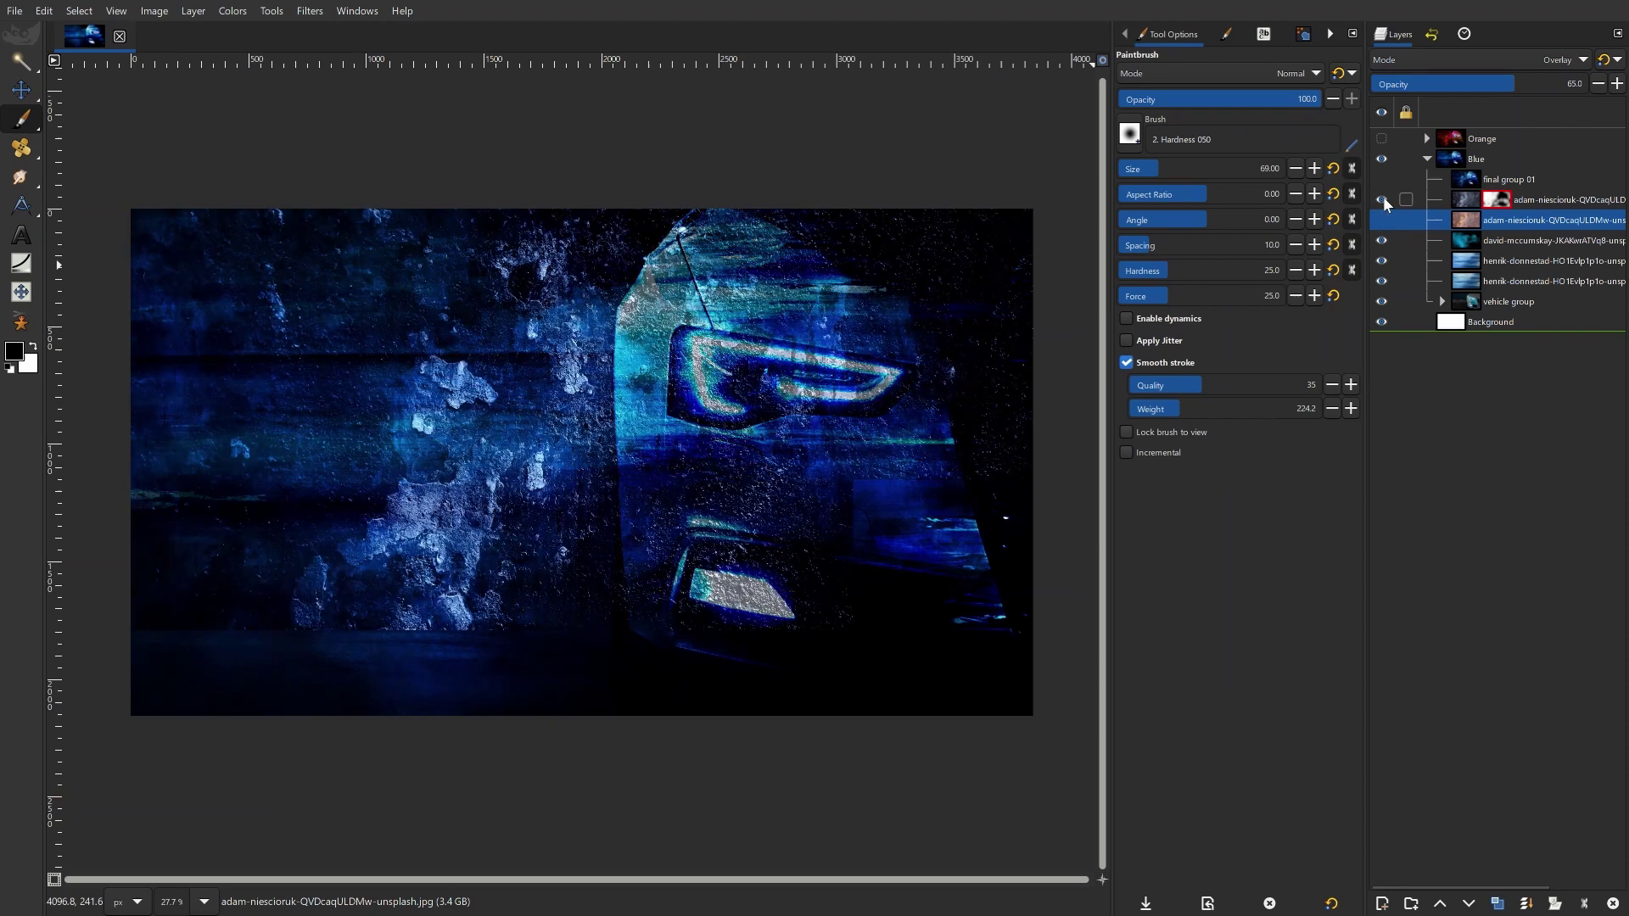
Step: Hide the smoke, ice and car layers and re-enable the hard-light rust copy's mask
click(232, 12)
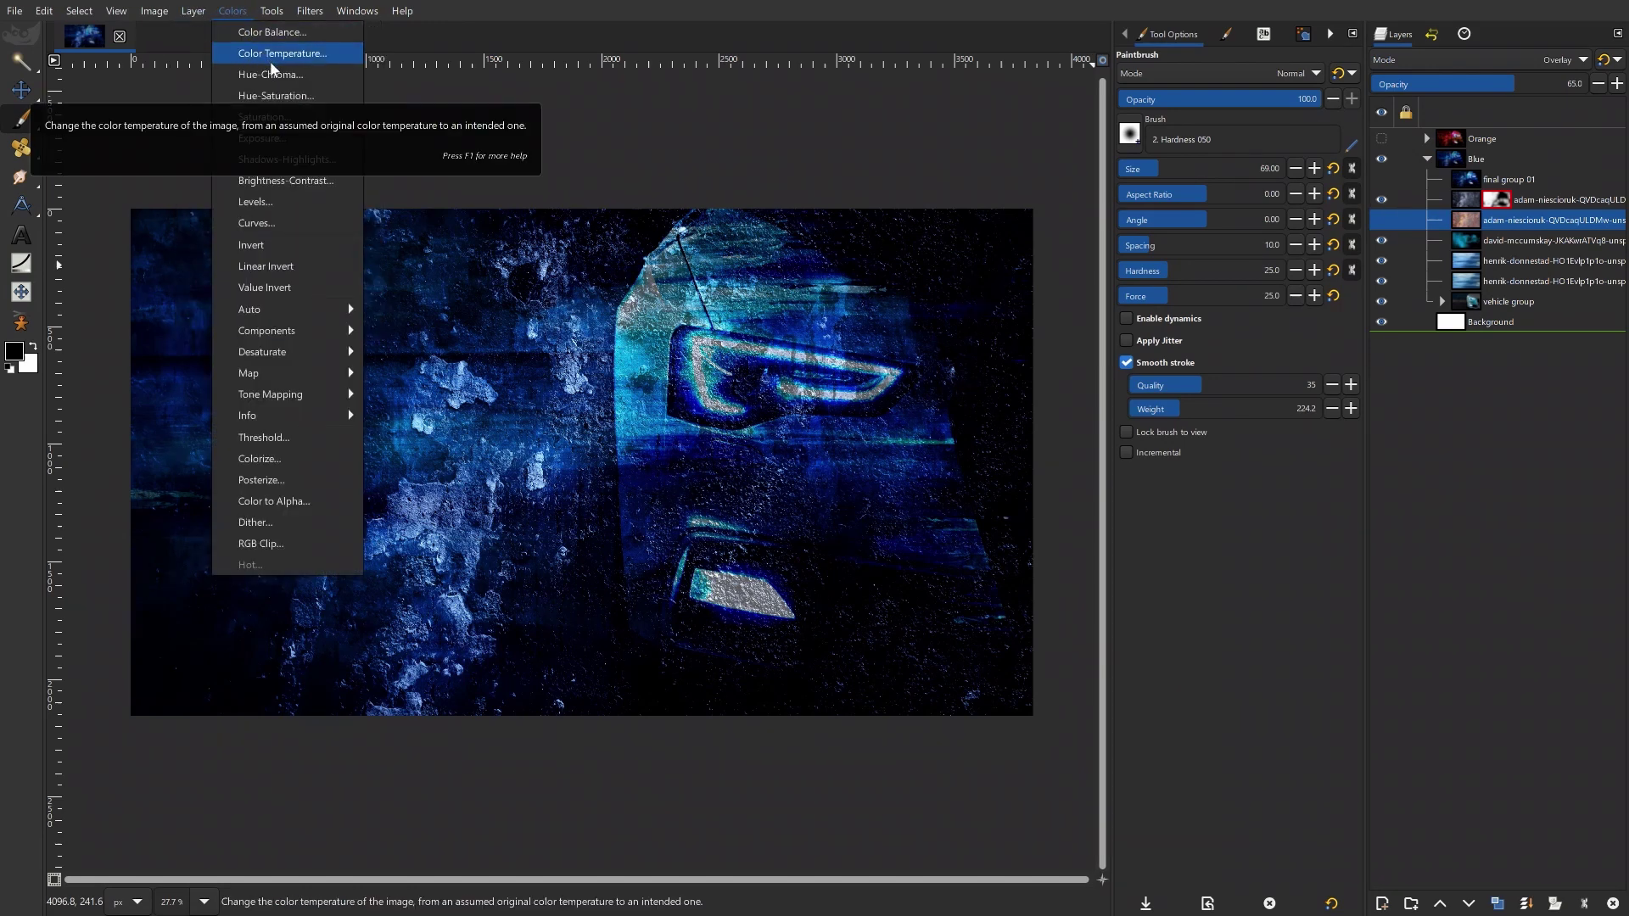
click(1343, 447)
drag(1381, 241, 1382, 302)
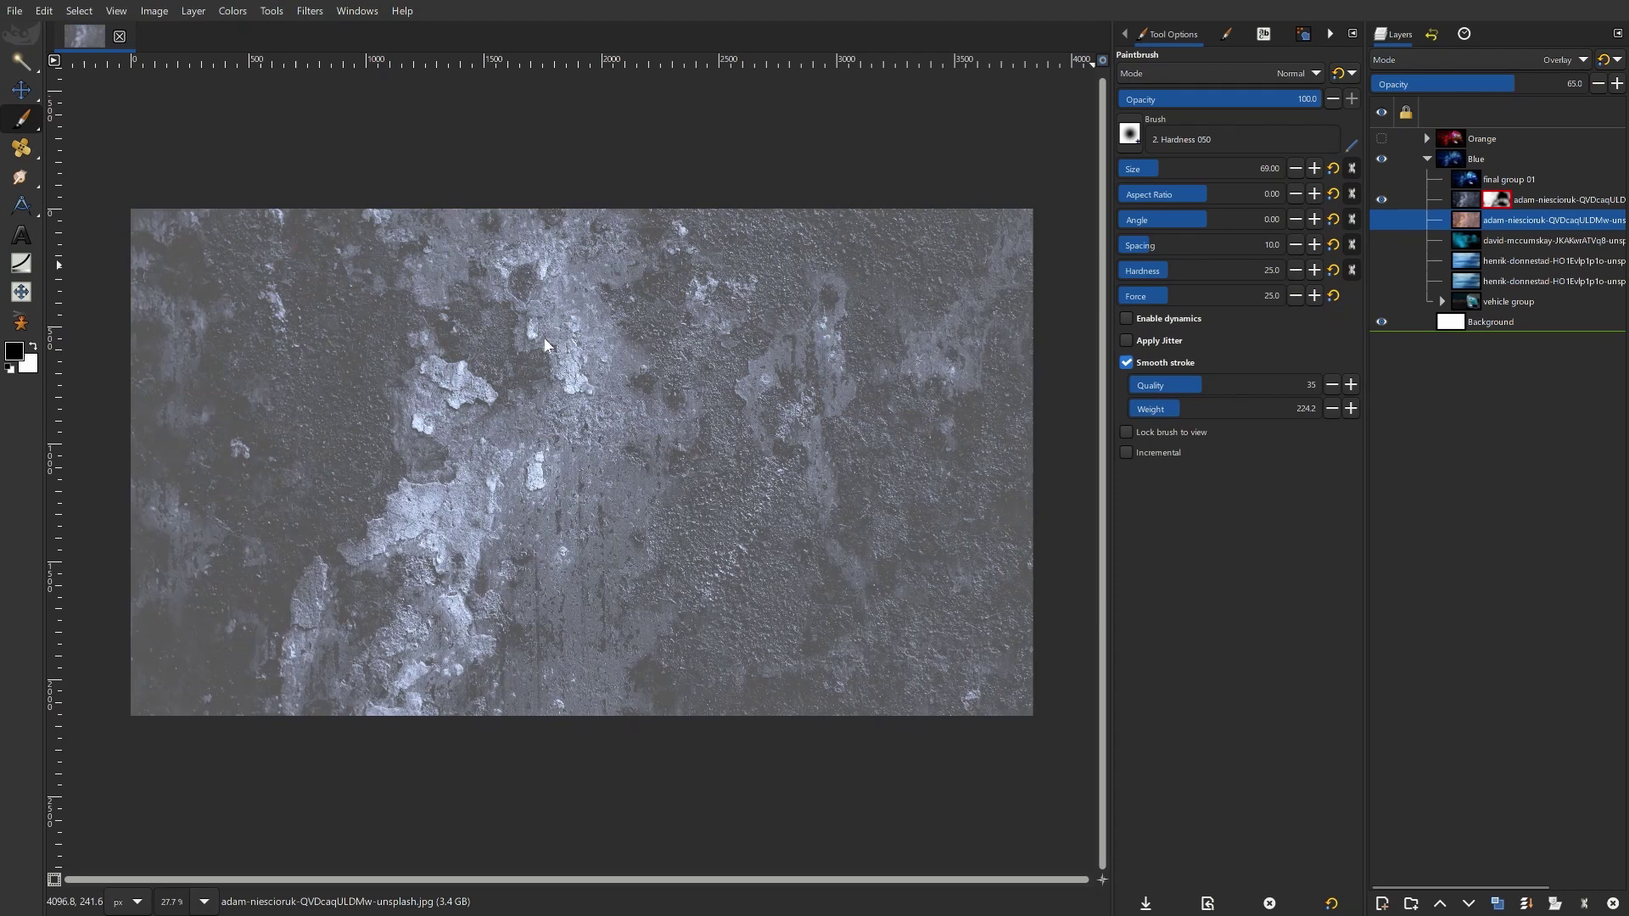
click(1460, 202)
right_click(1470, 200)
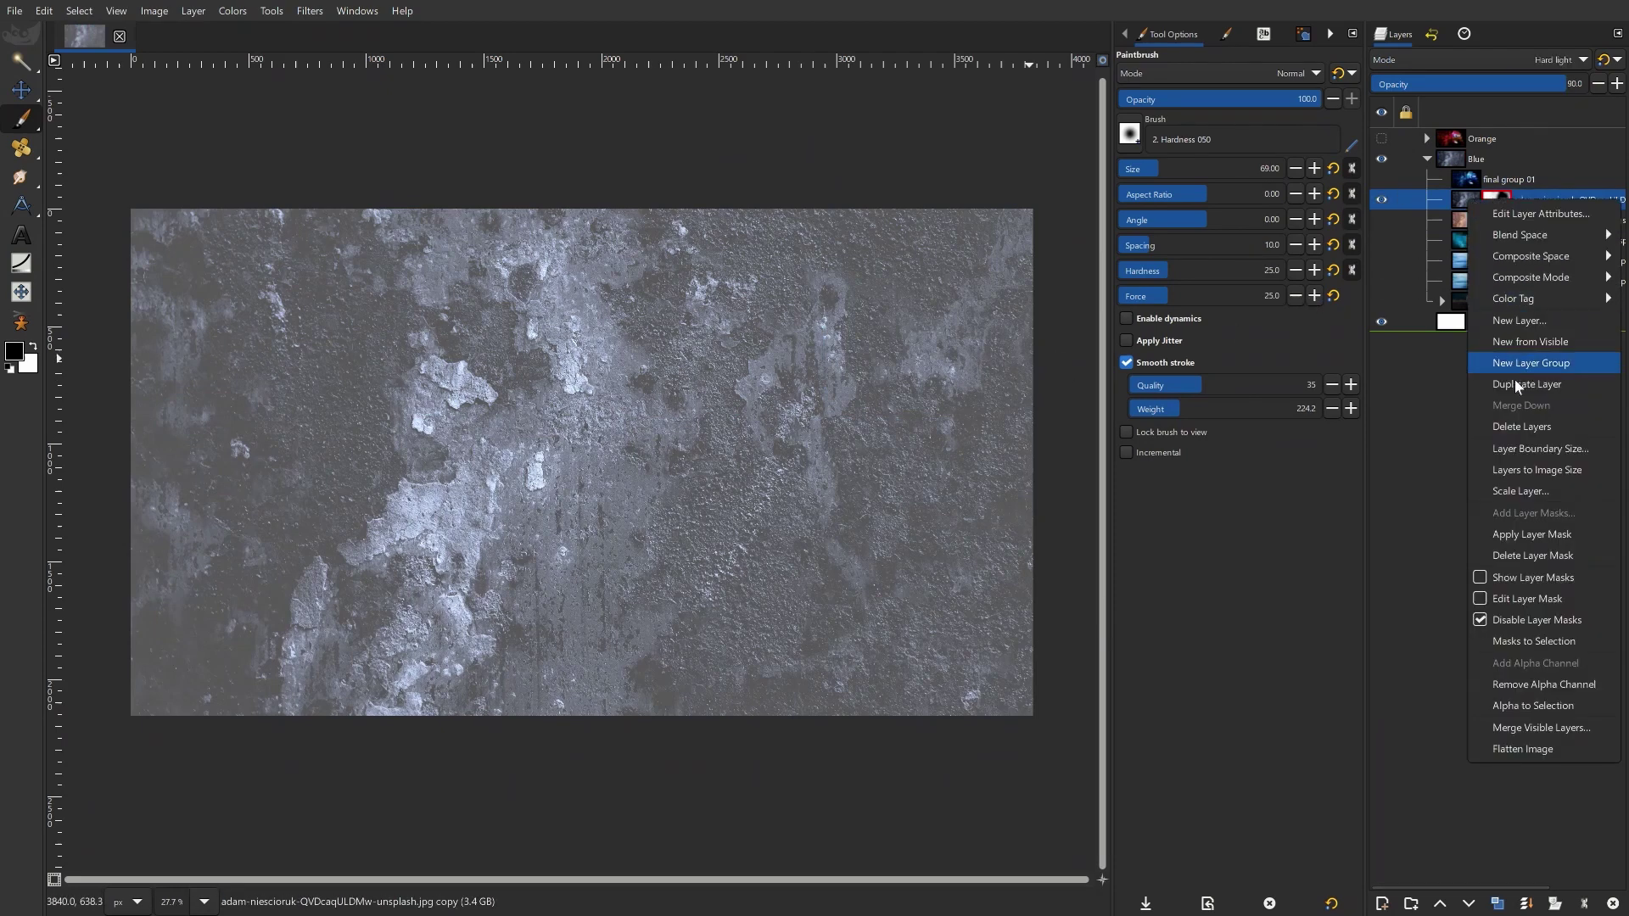
click(1545, 619)
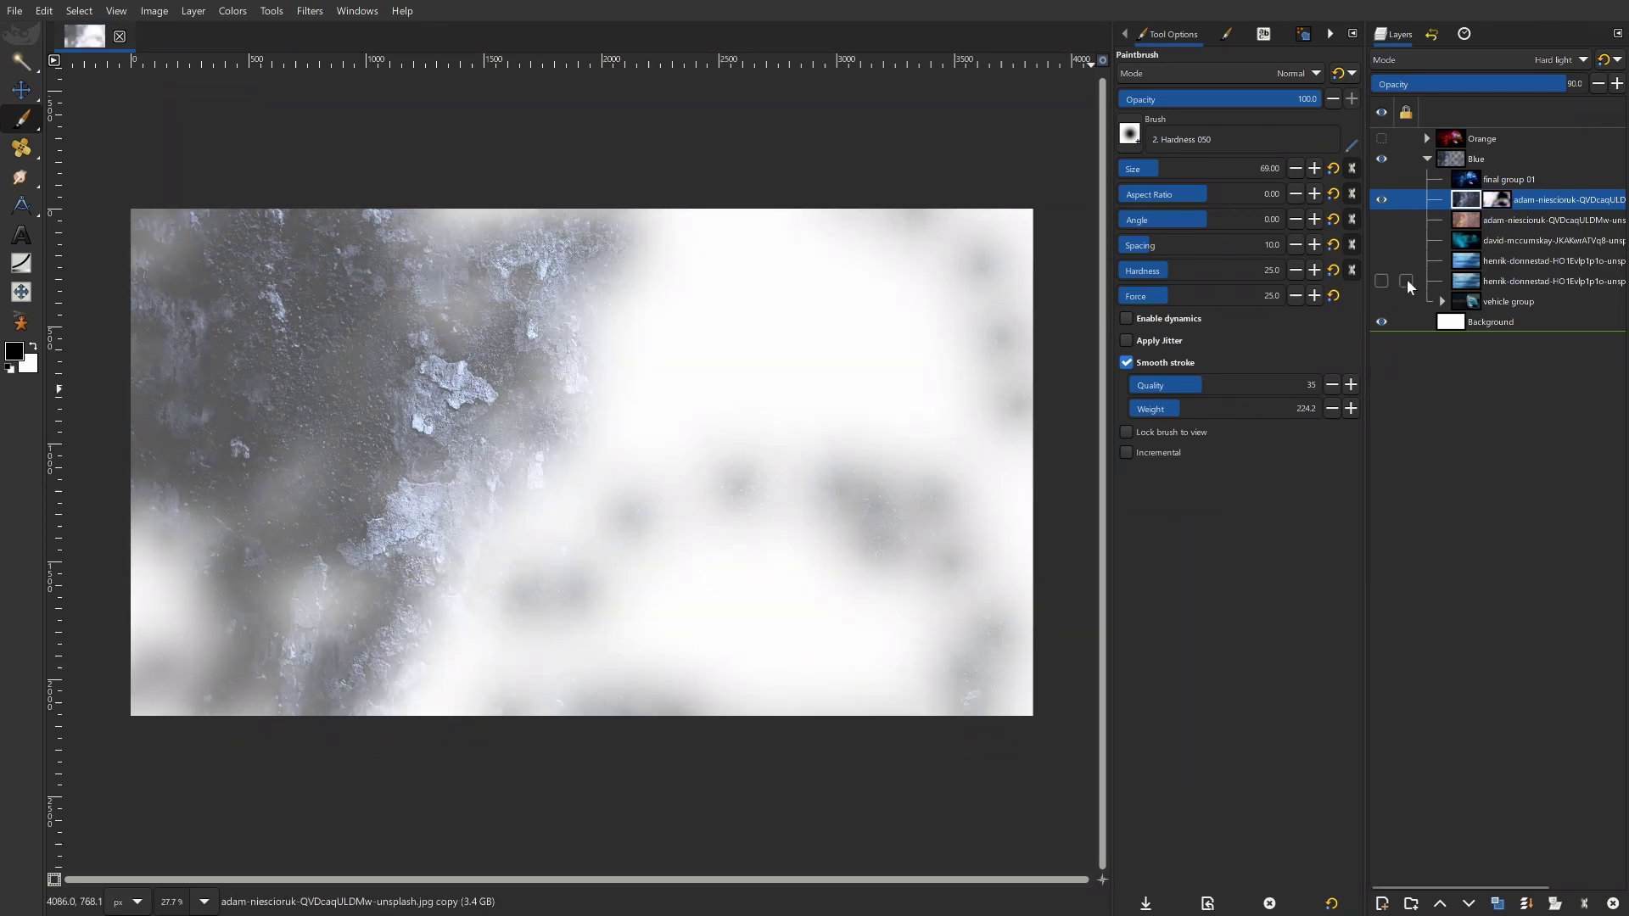
Step: Show the car and all texture layers again, briefly checking final group 01
drag(1380, 302, 1383, 220)
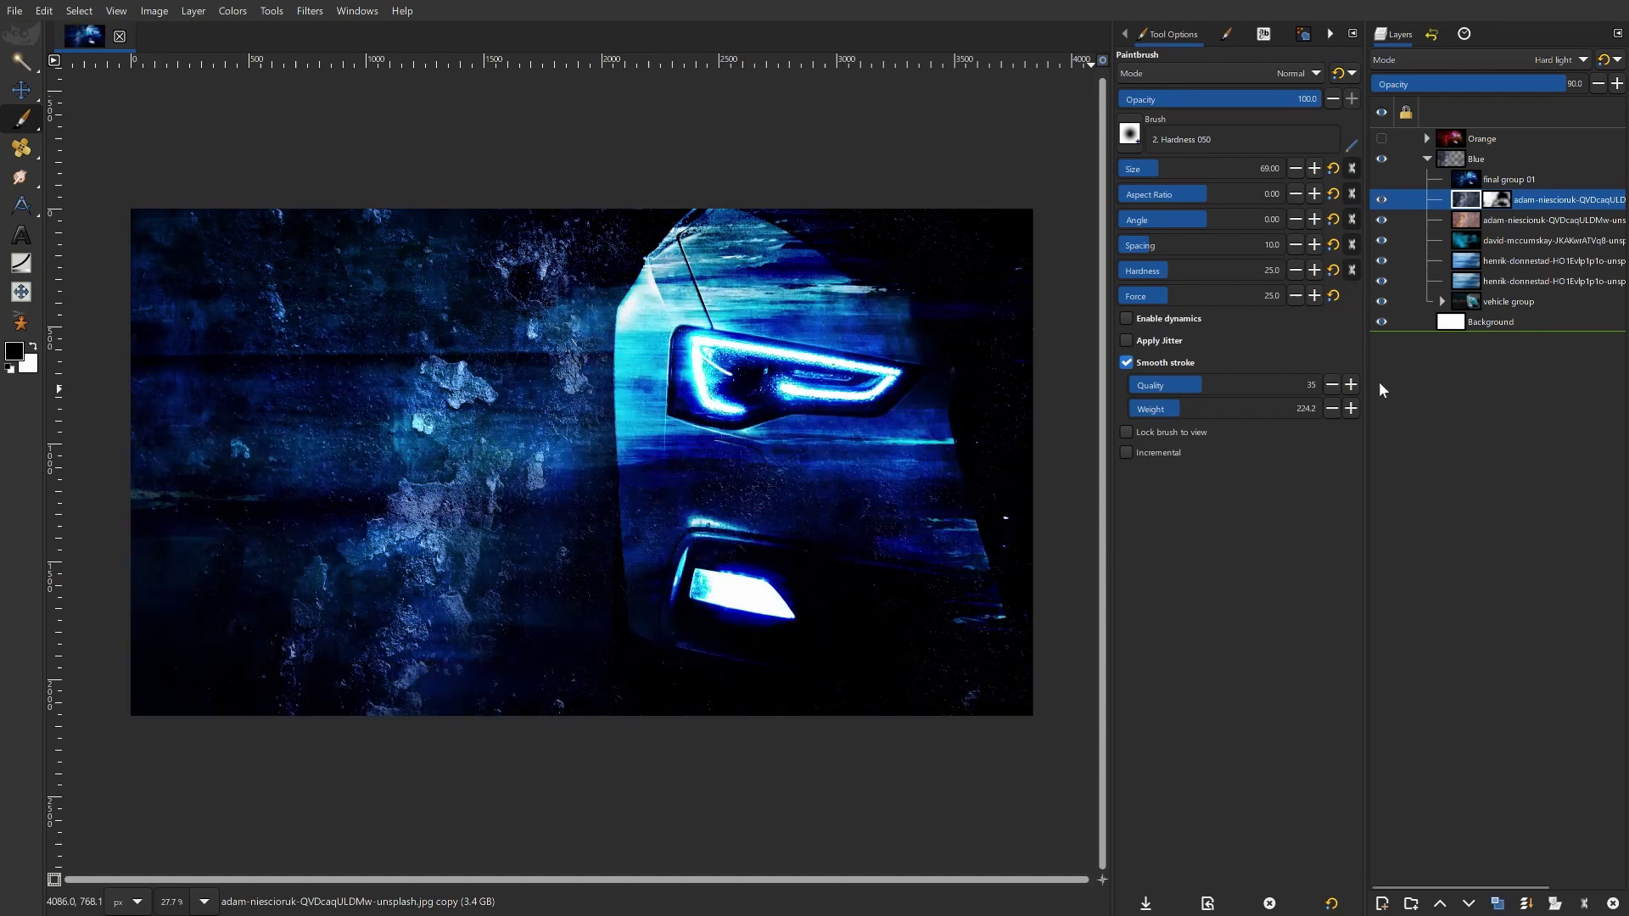
click(1382, 180)
click(1381, 180)
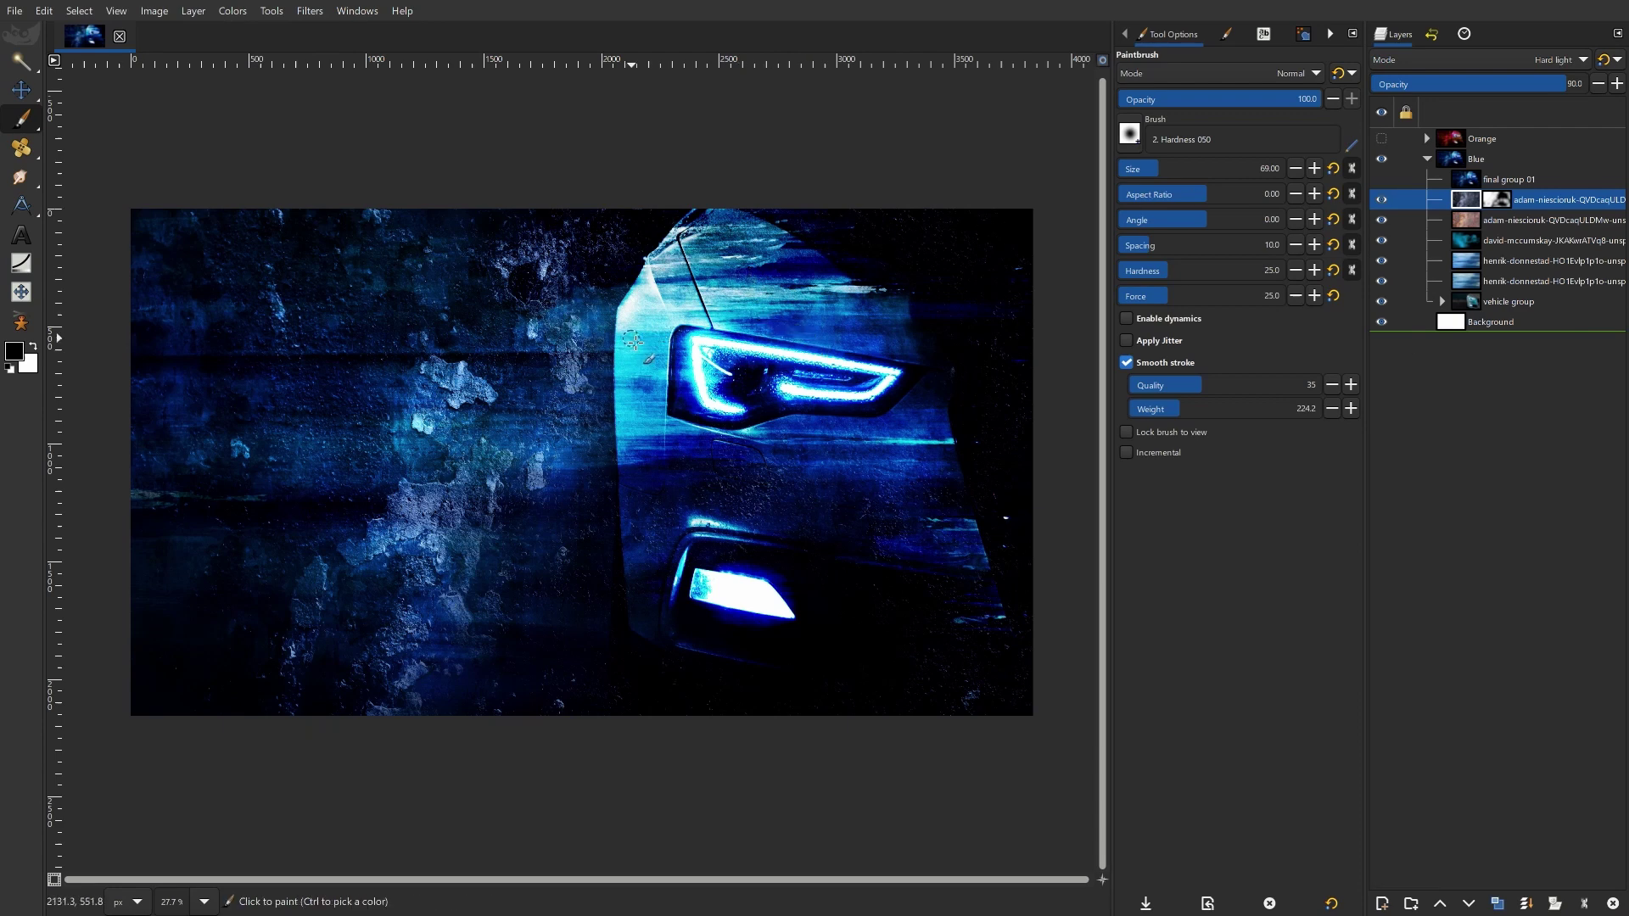
scroll(622, 343, up, 1)
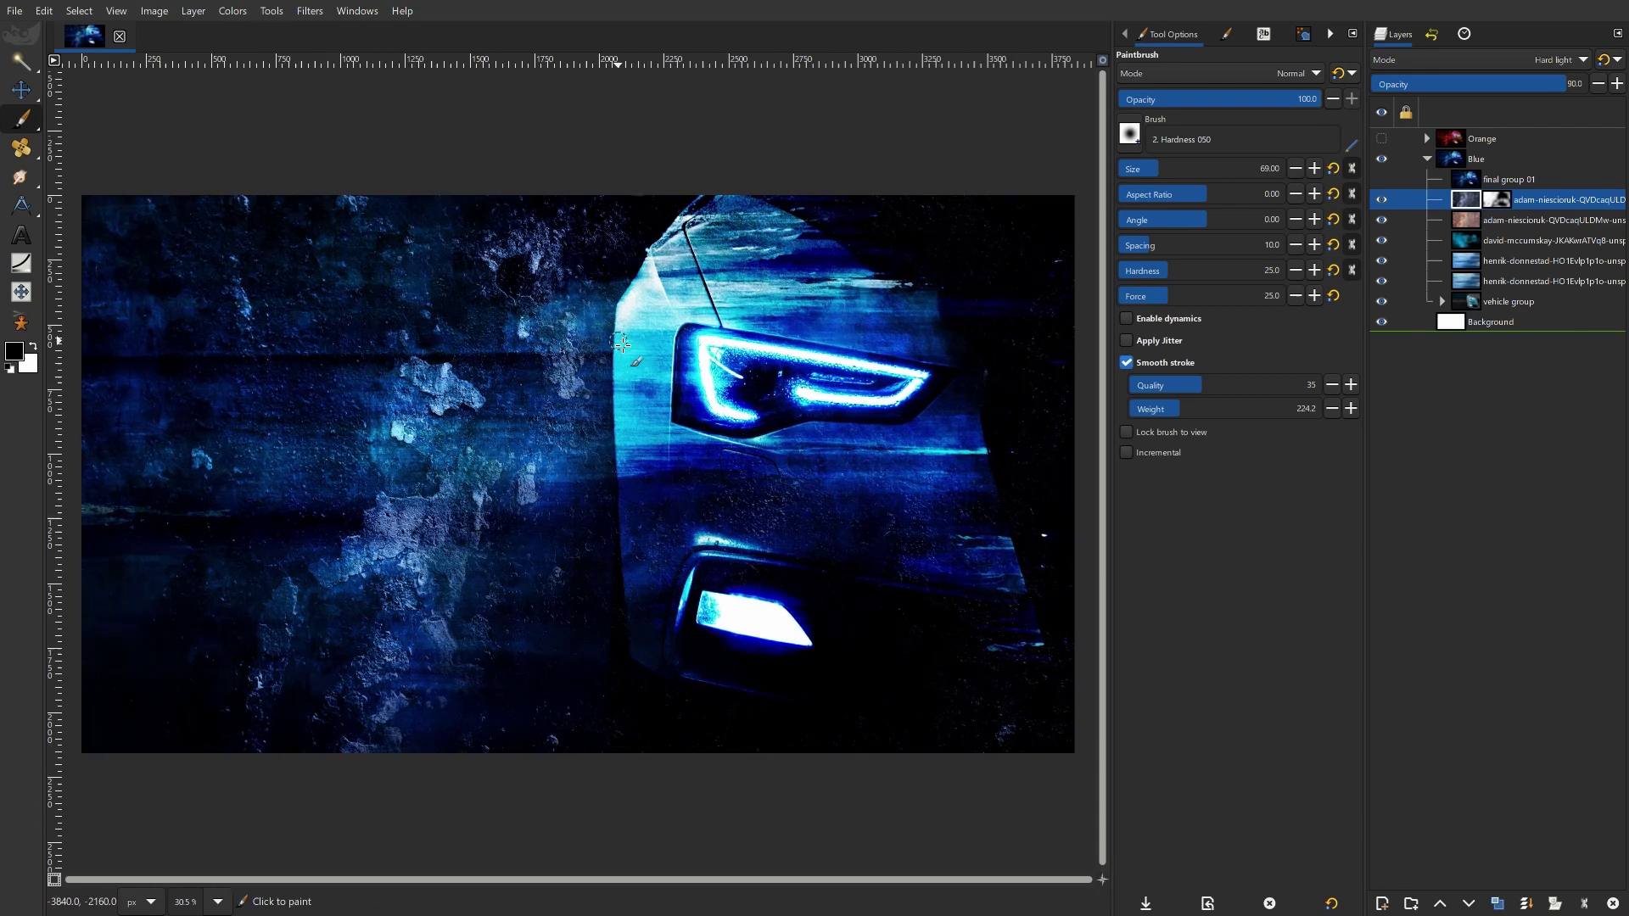
Step: Collapse and hide the Blue group, then show and expand Orange, hiding its source layers
click(1422, 159)
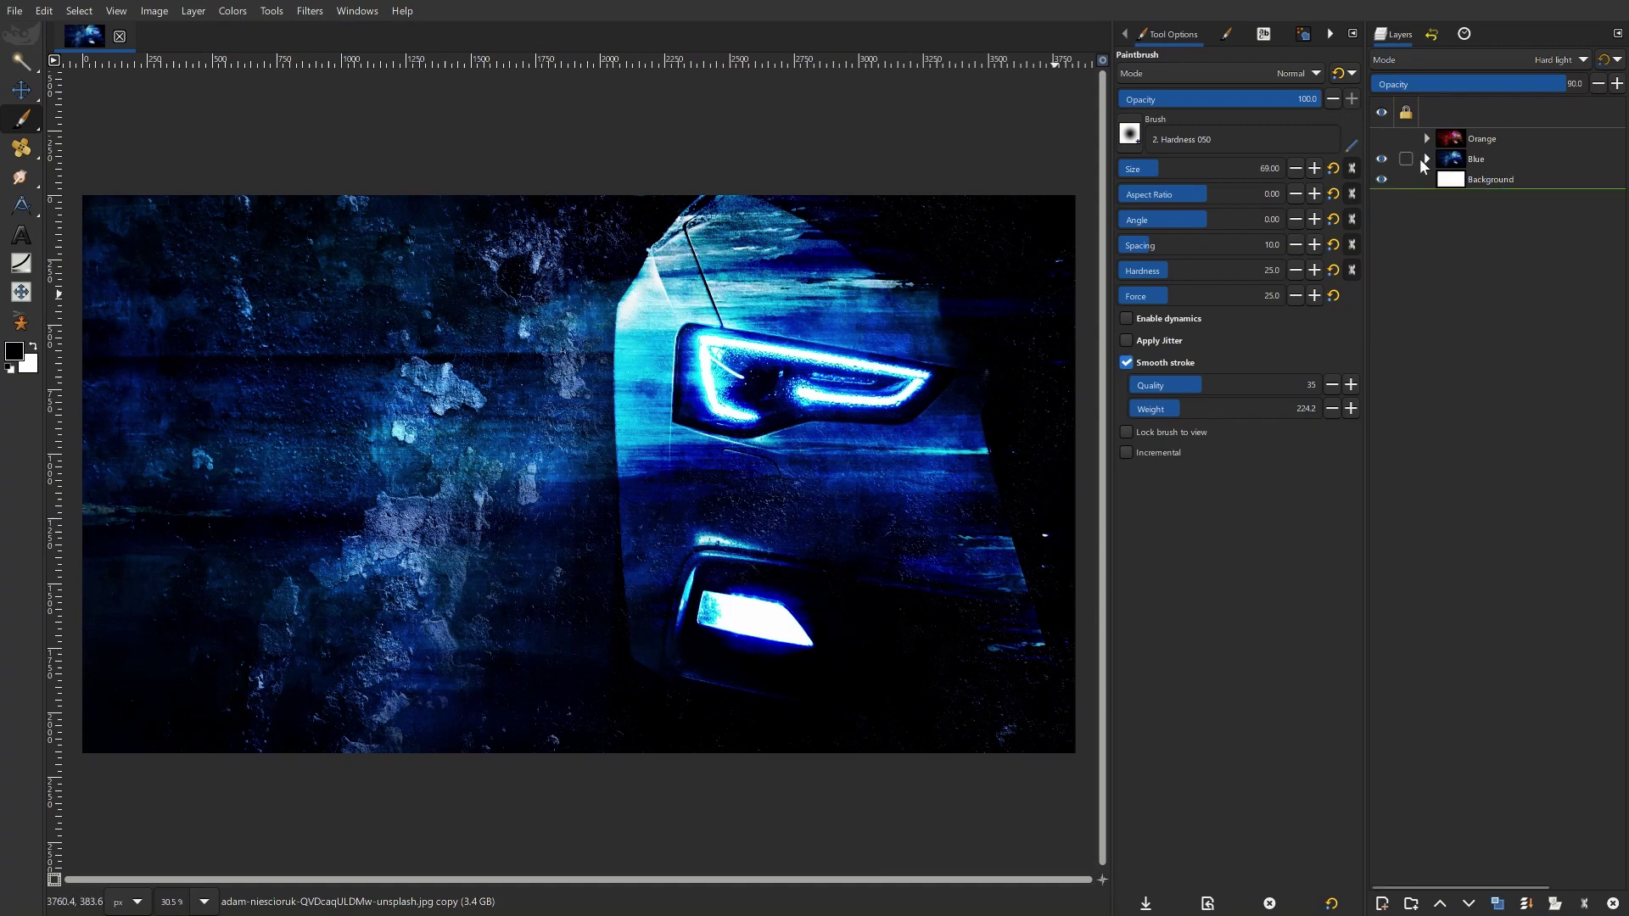
click(1381, 158)
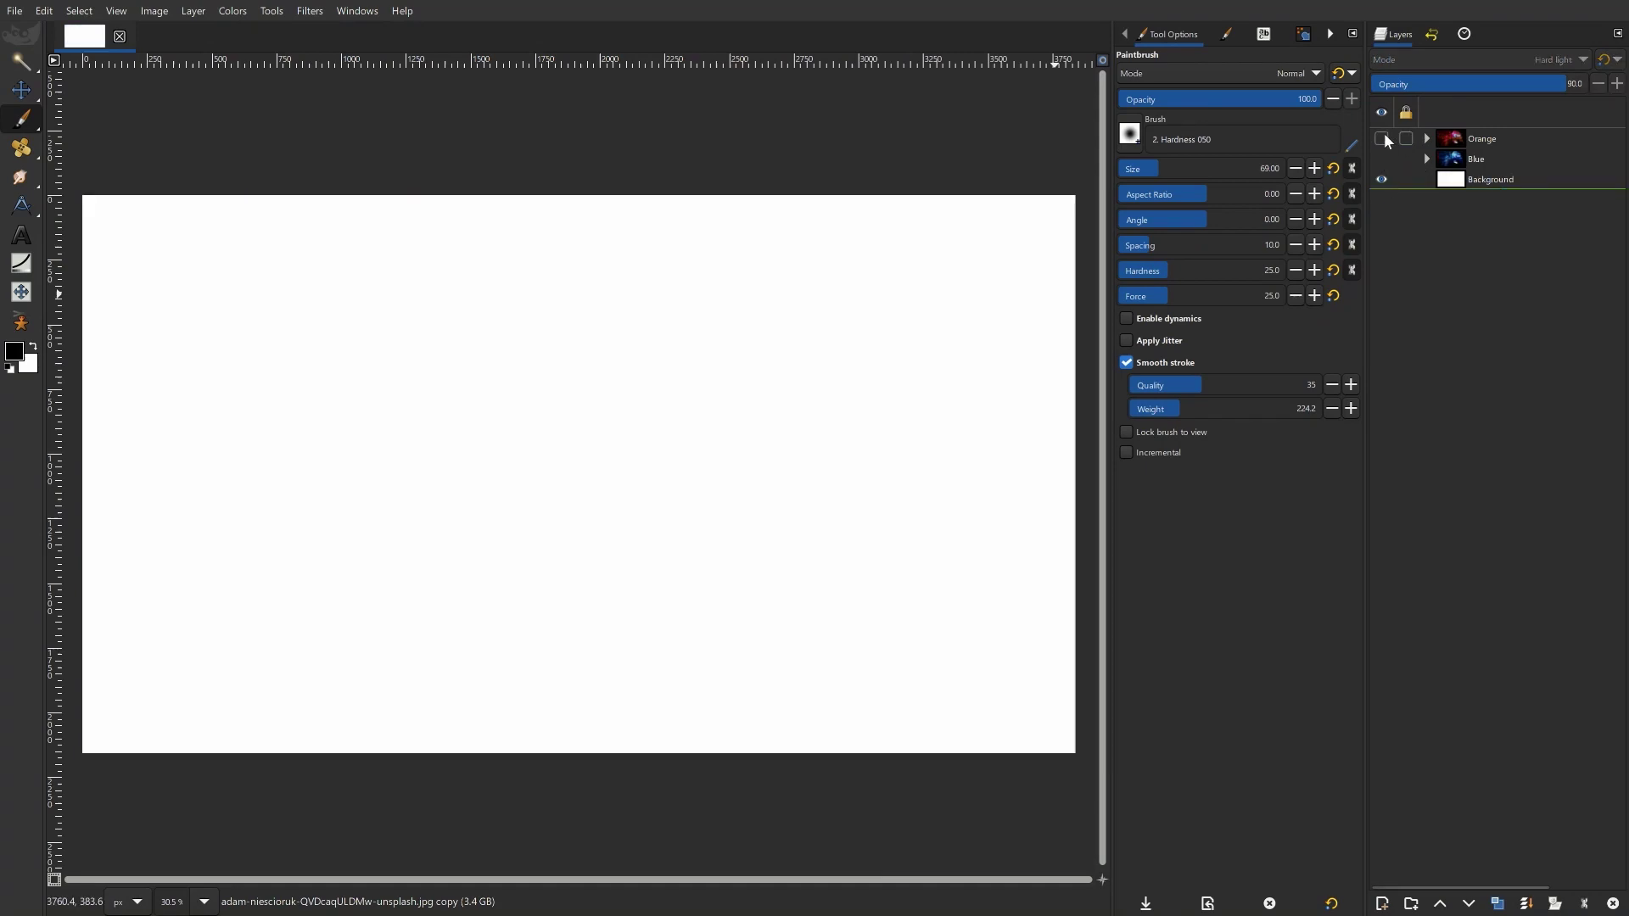
click(1382, 139)
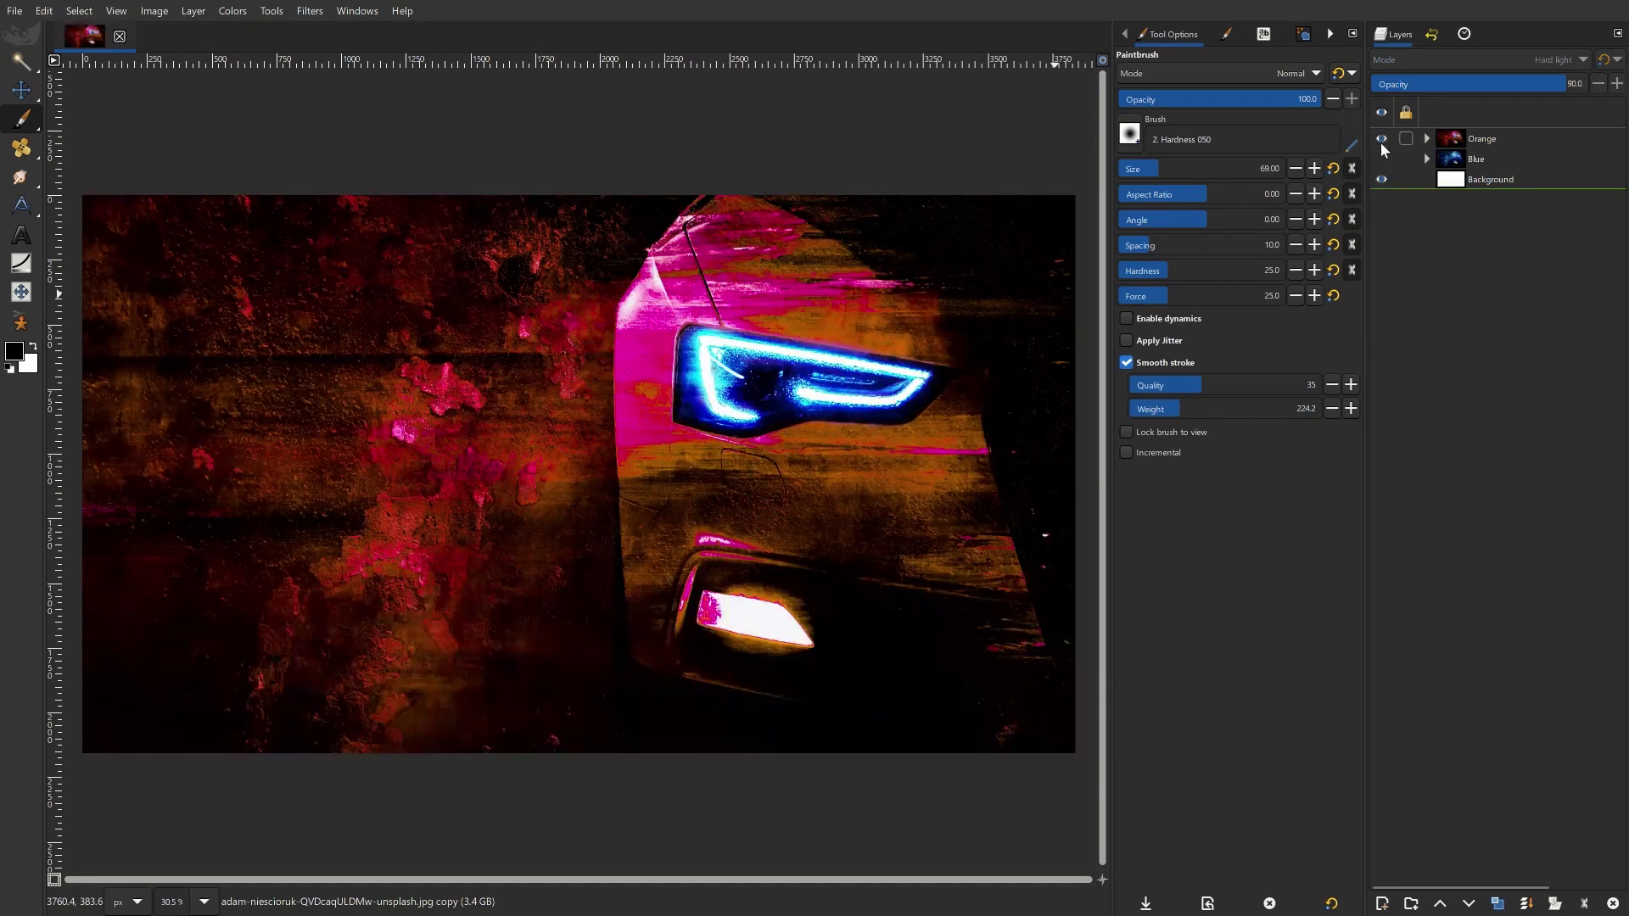
click(1426, 138)
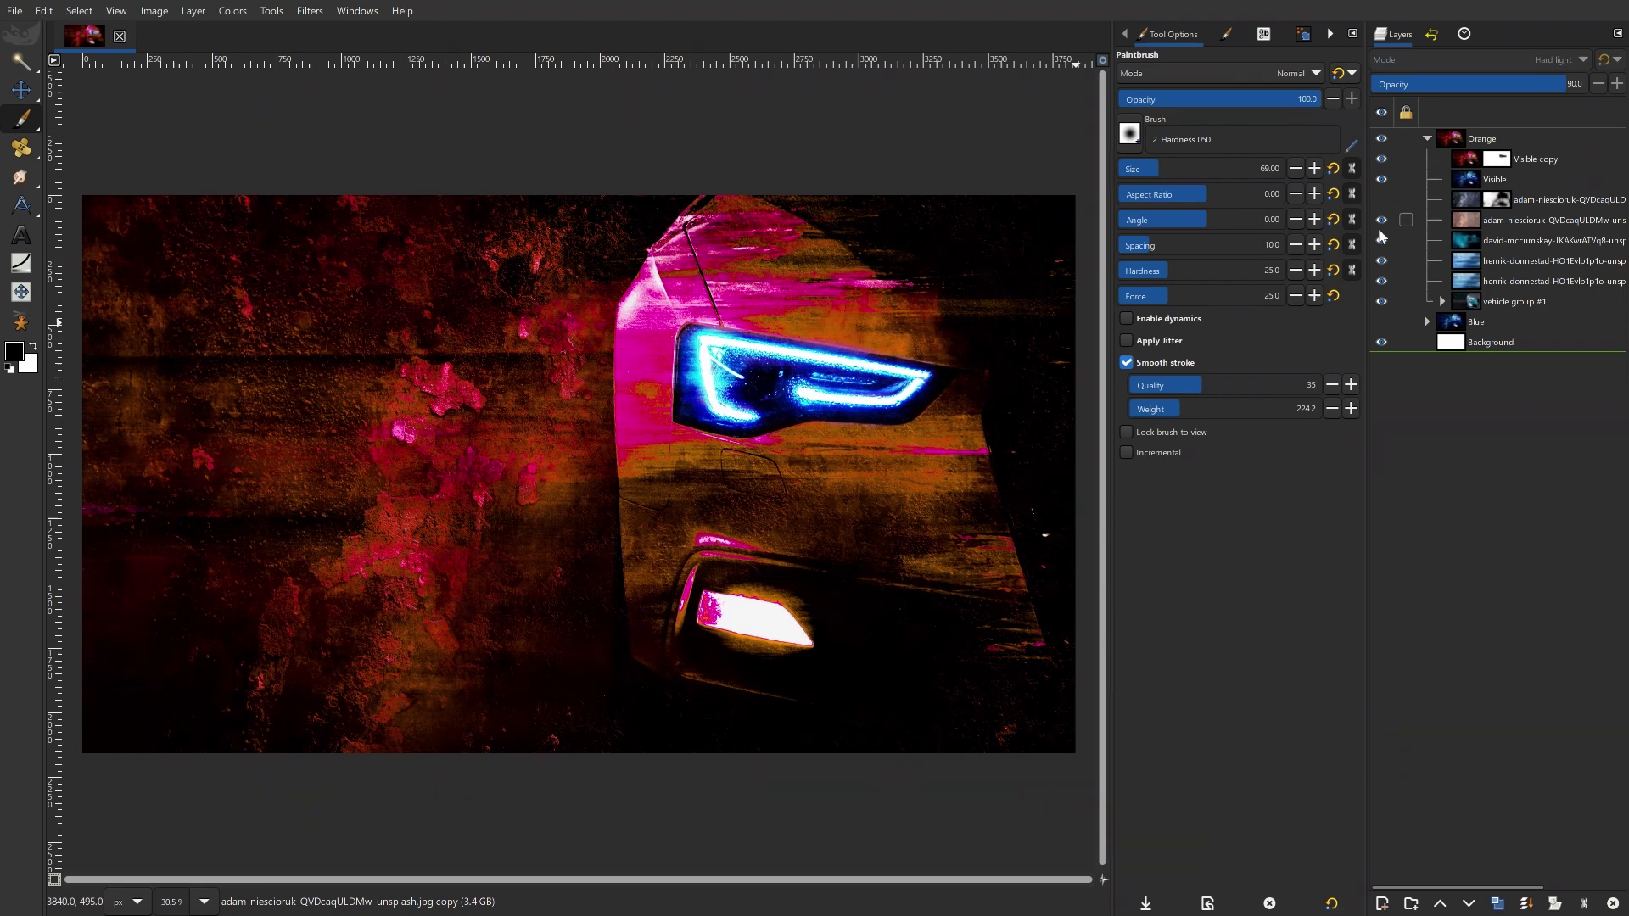
drag(1380, 228, 1382, 322)
Step: Compare the Visible and Visible copy layers, then disable Visible copy's layer mask
click(1382, 159)
click(1459, 181)
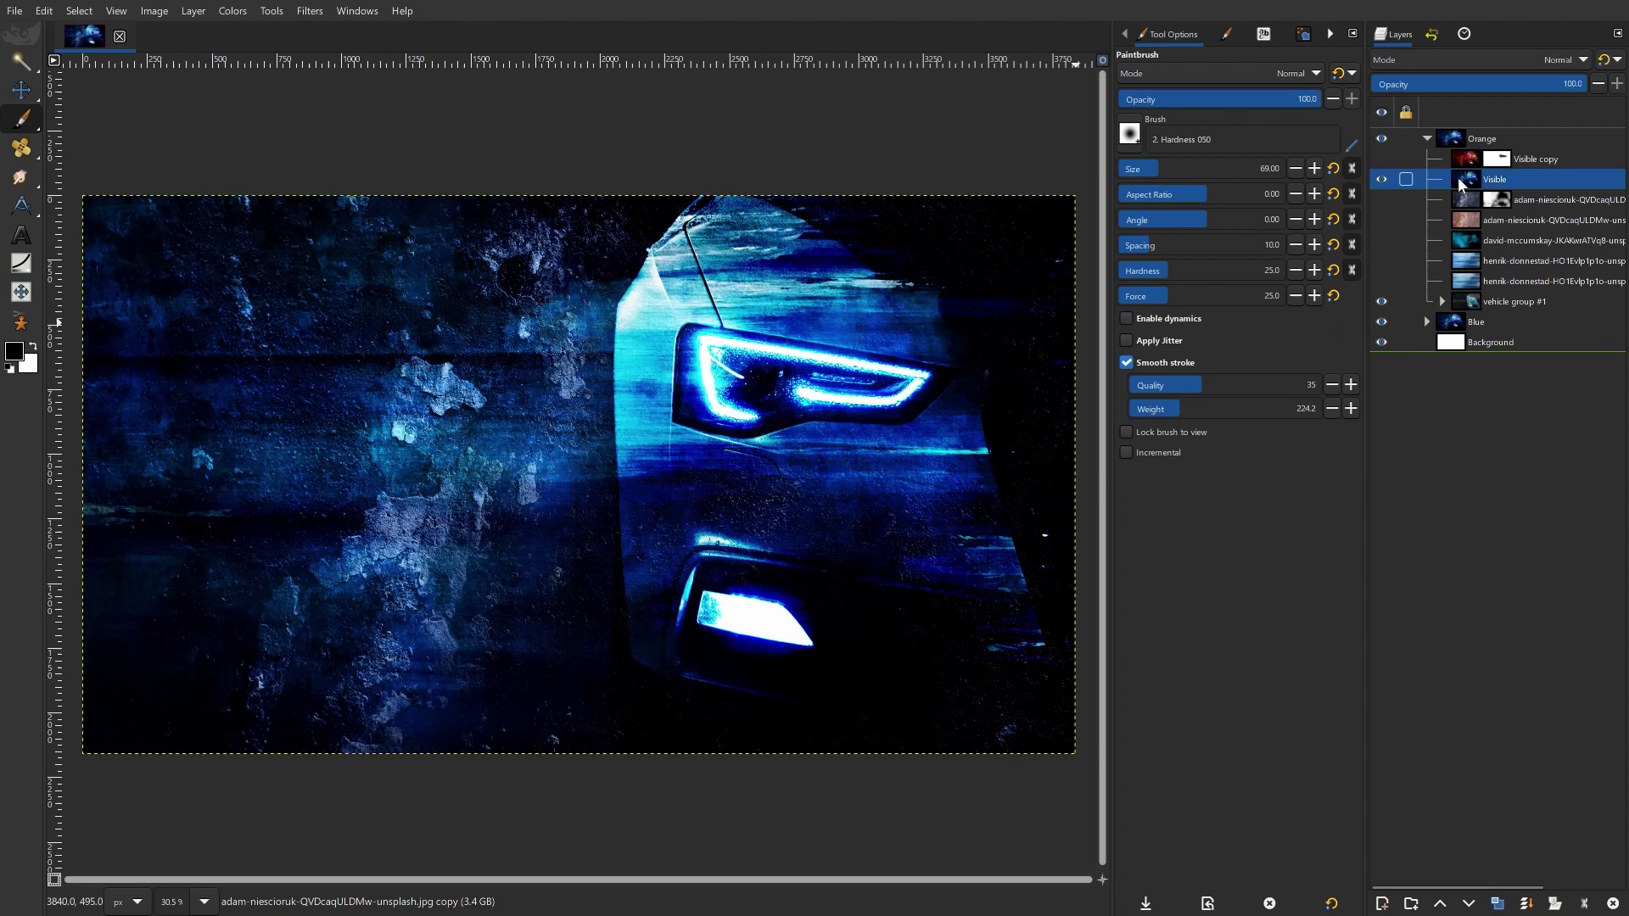
click(1382, 179)
click(1382, 158)
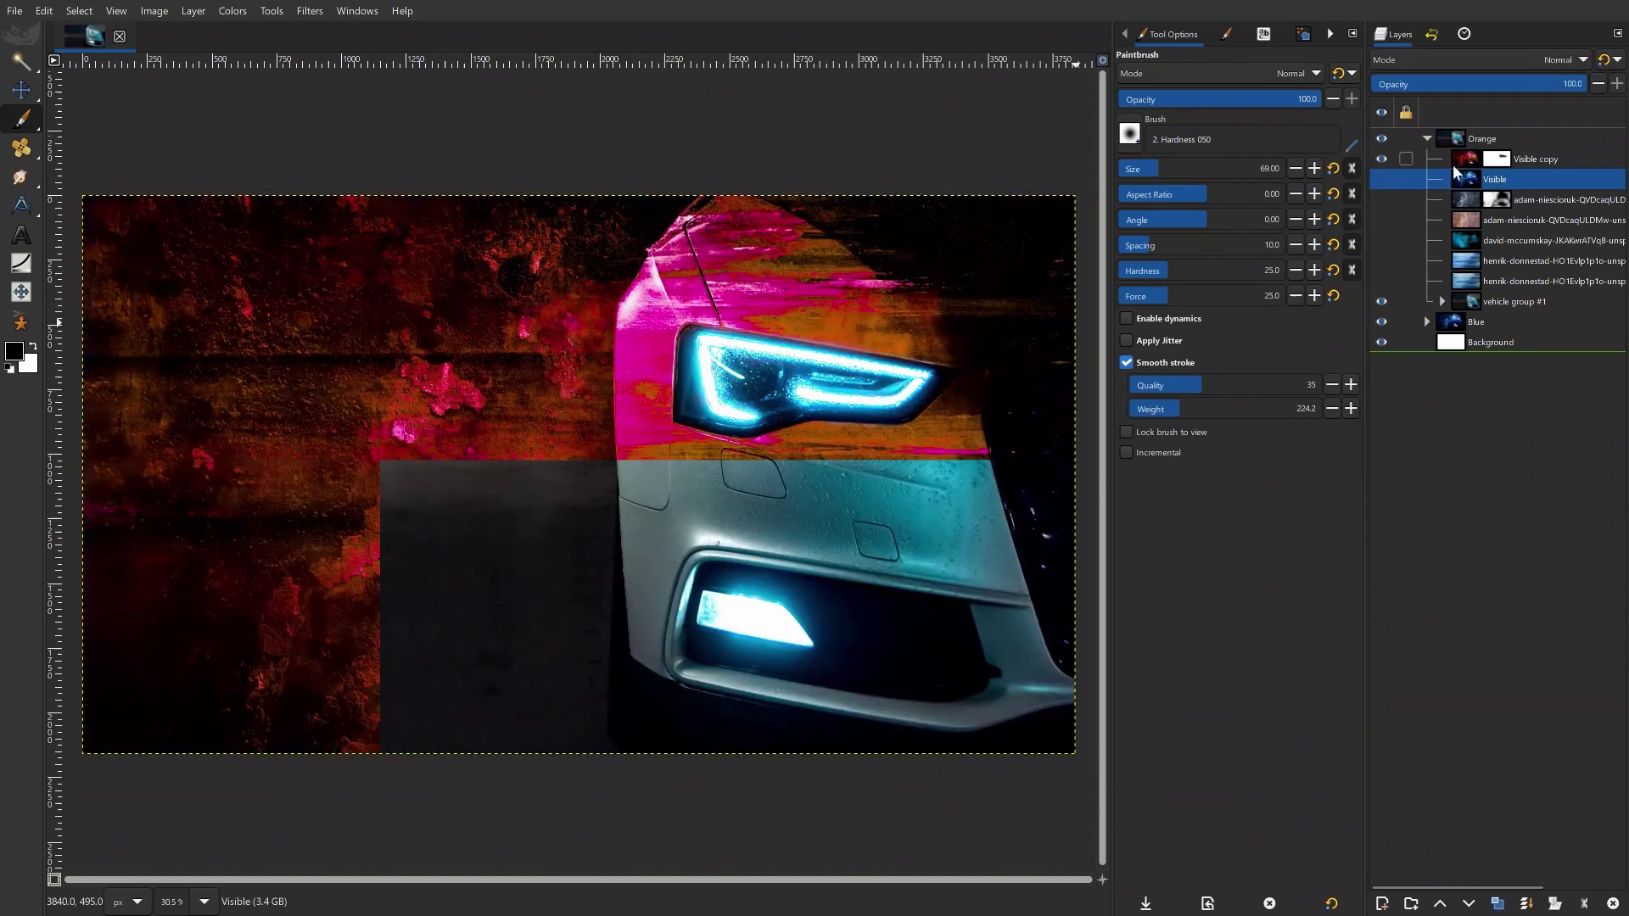
right_click(1472, 161)
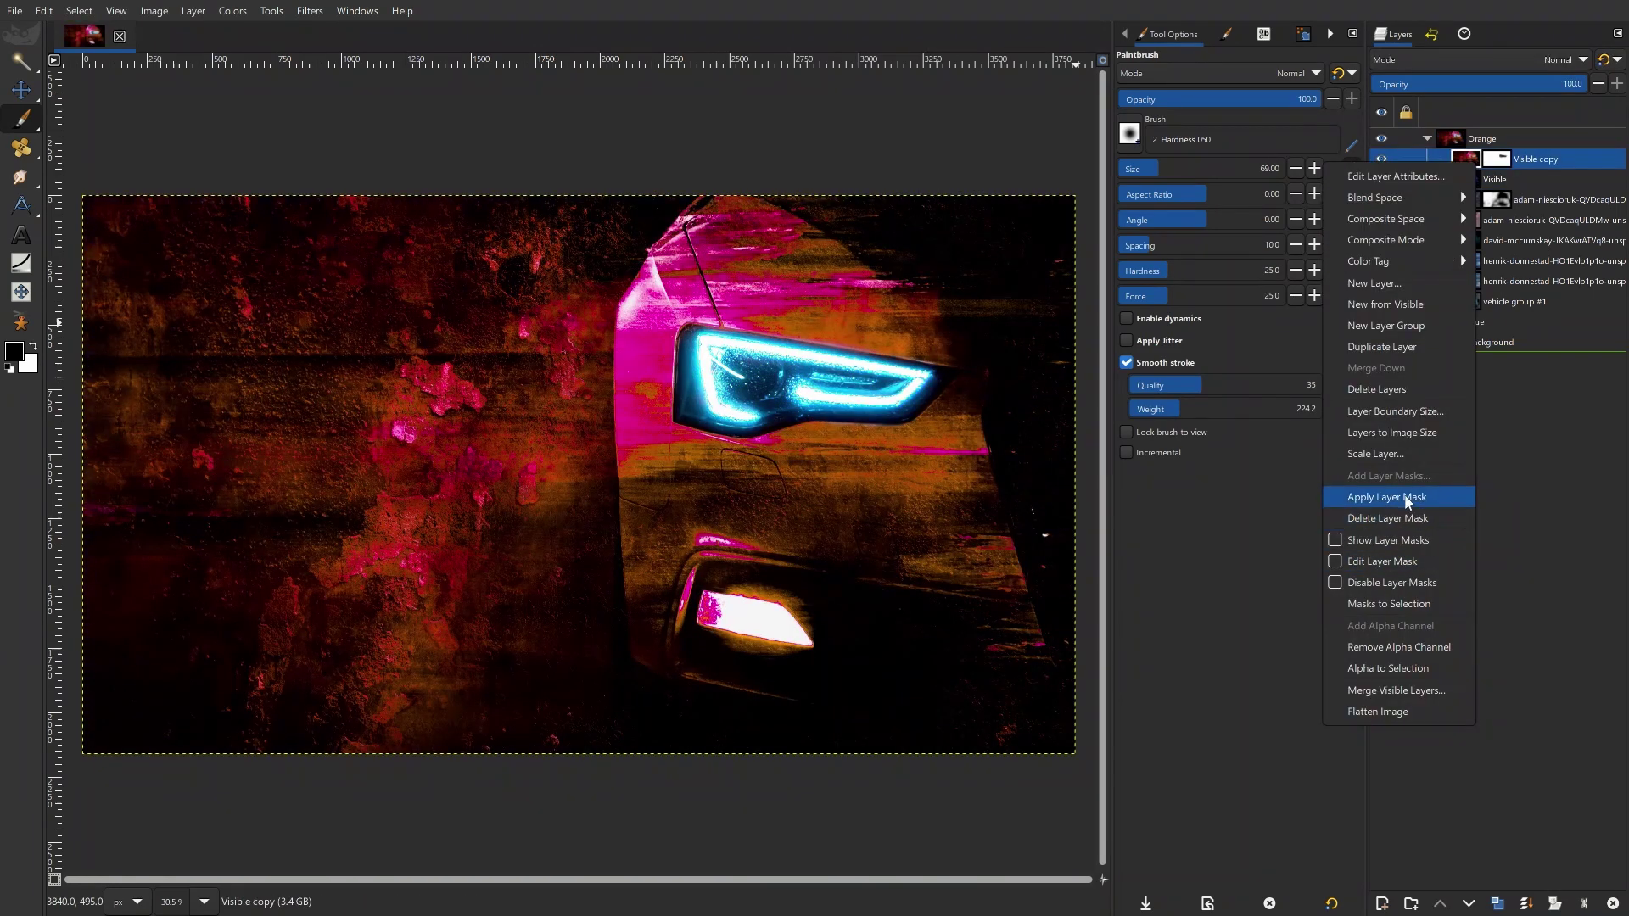
click(1408, 585)
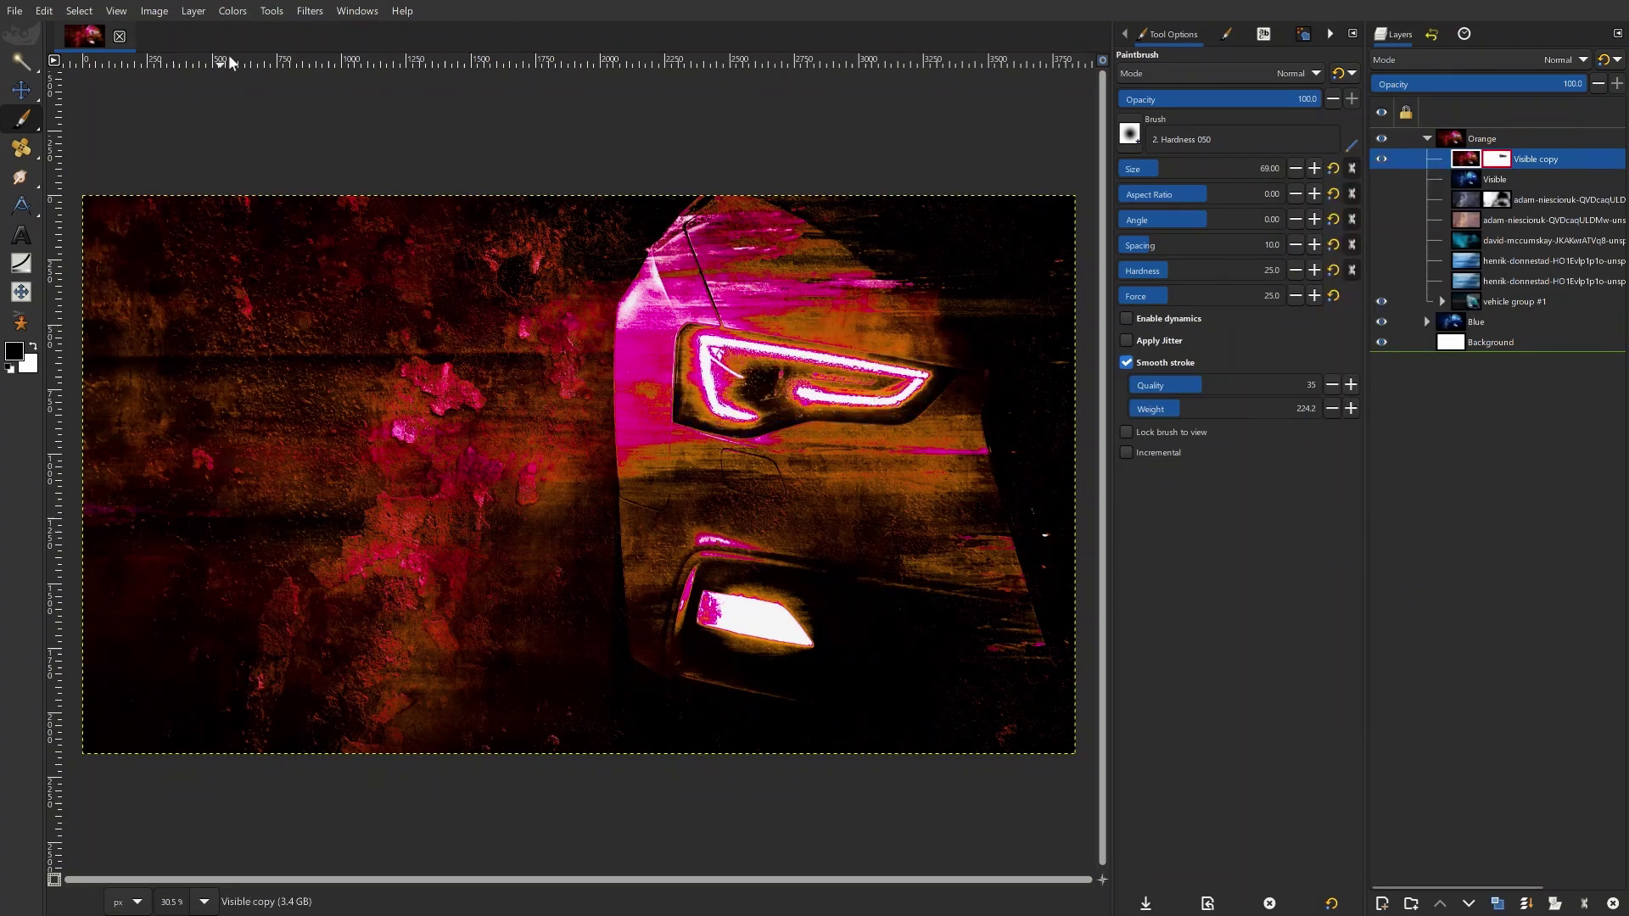
click(246, 11)
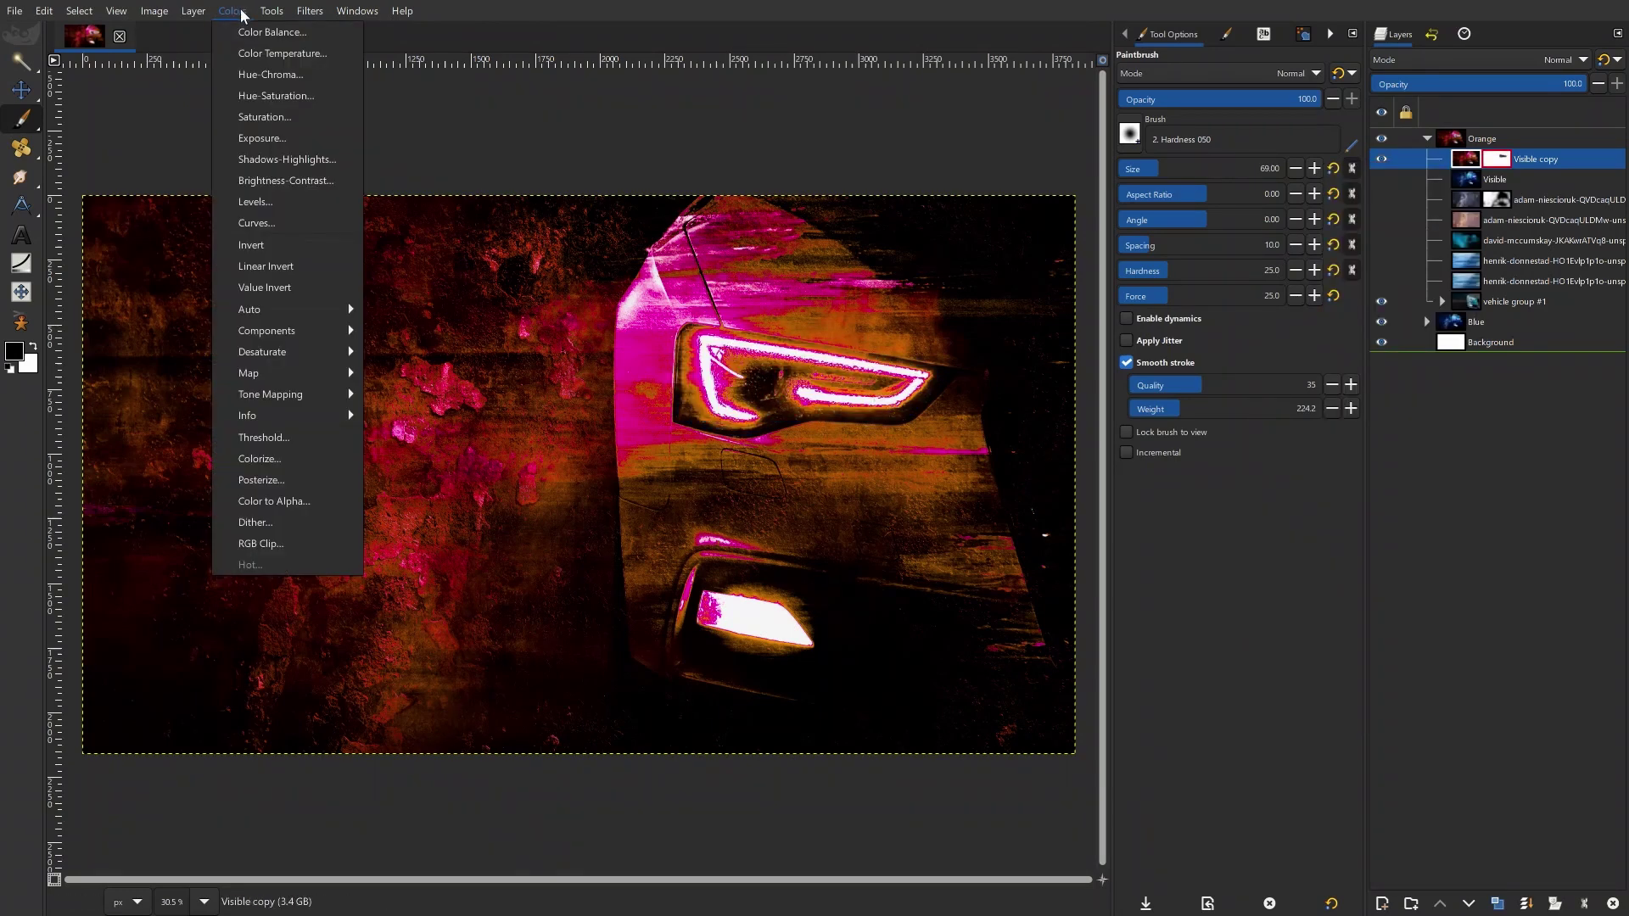
click(261, 100)
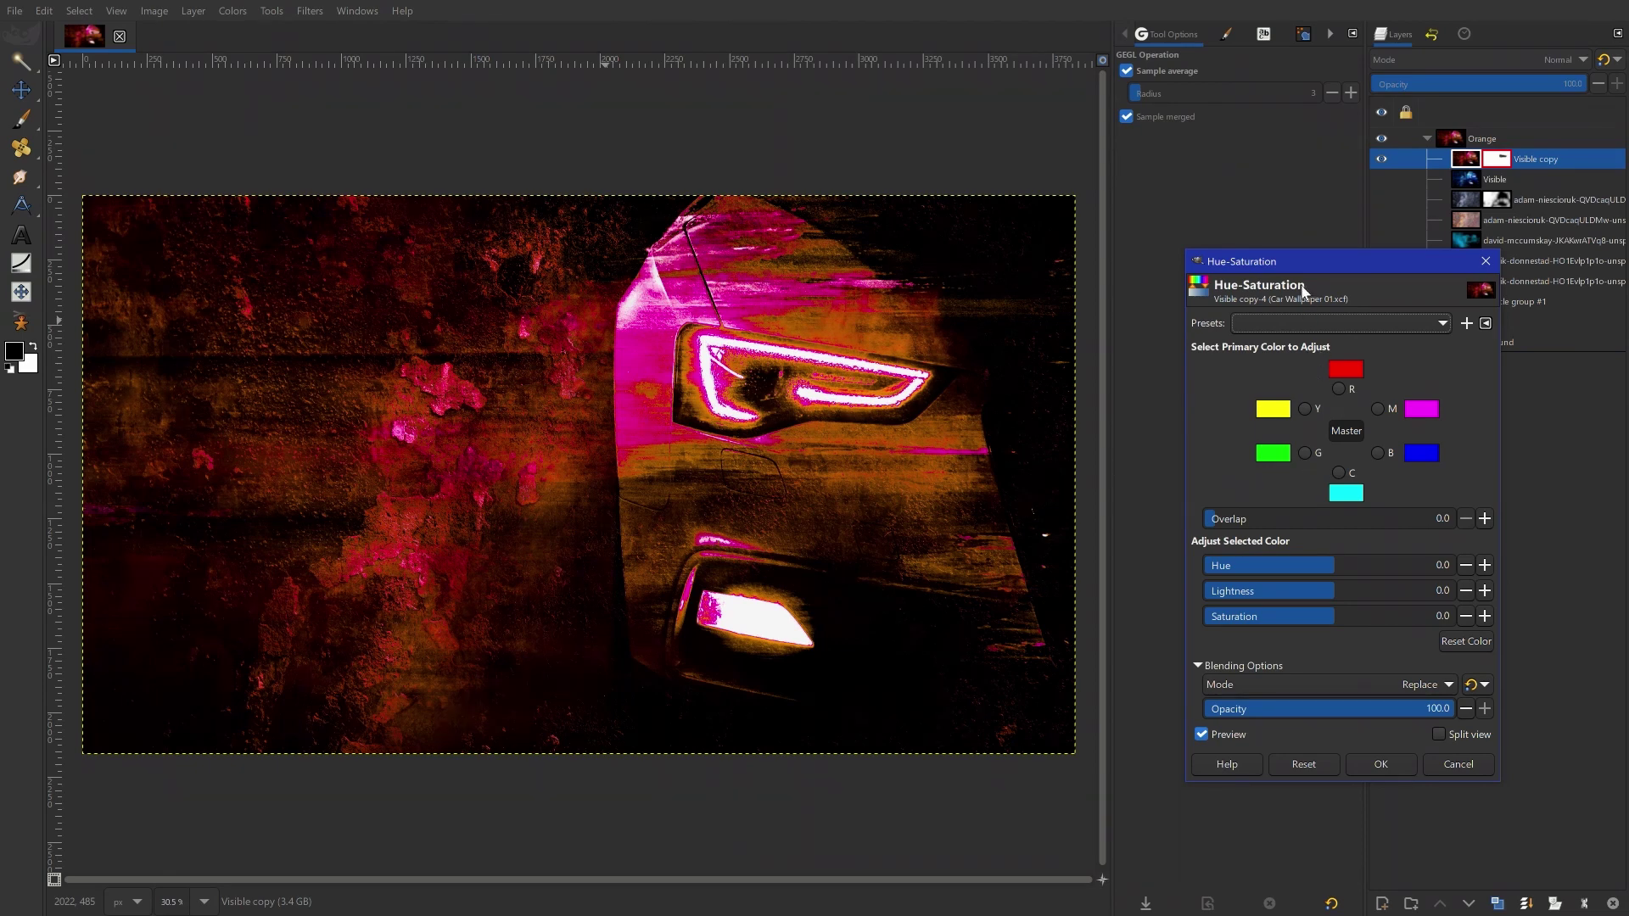
click(1302, 322)
click(1301, 332)
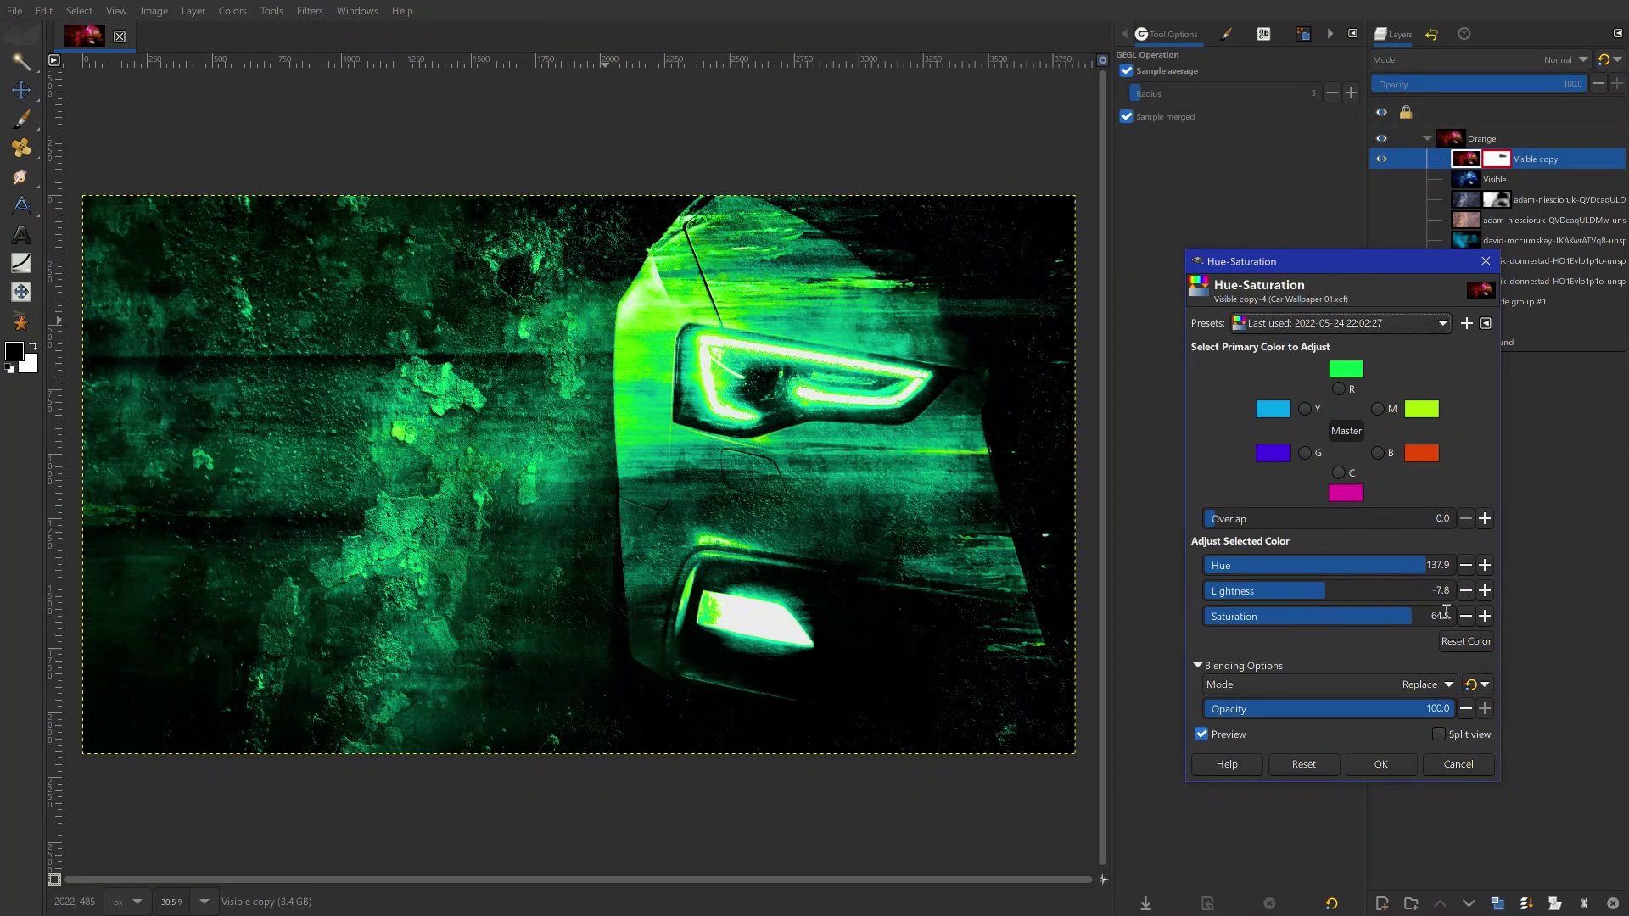
click(1437, 762)
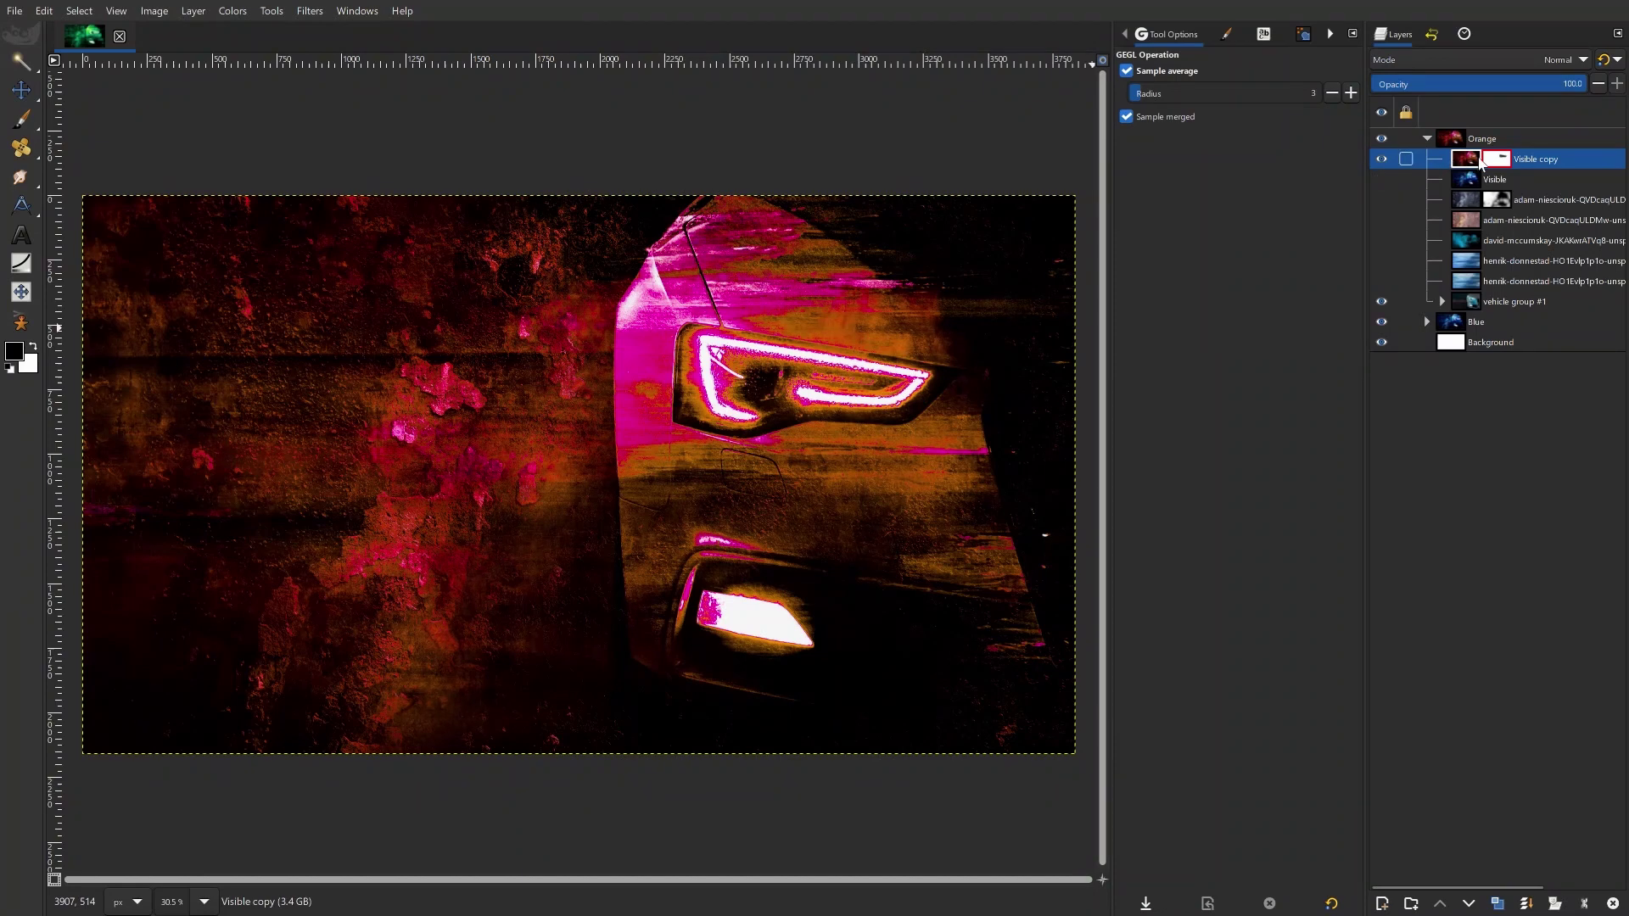
Step: Apply Visible copy's layer mask permanently and hide the Blue group and white Background
right_click(1467, 163)
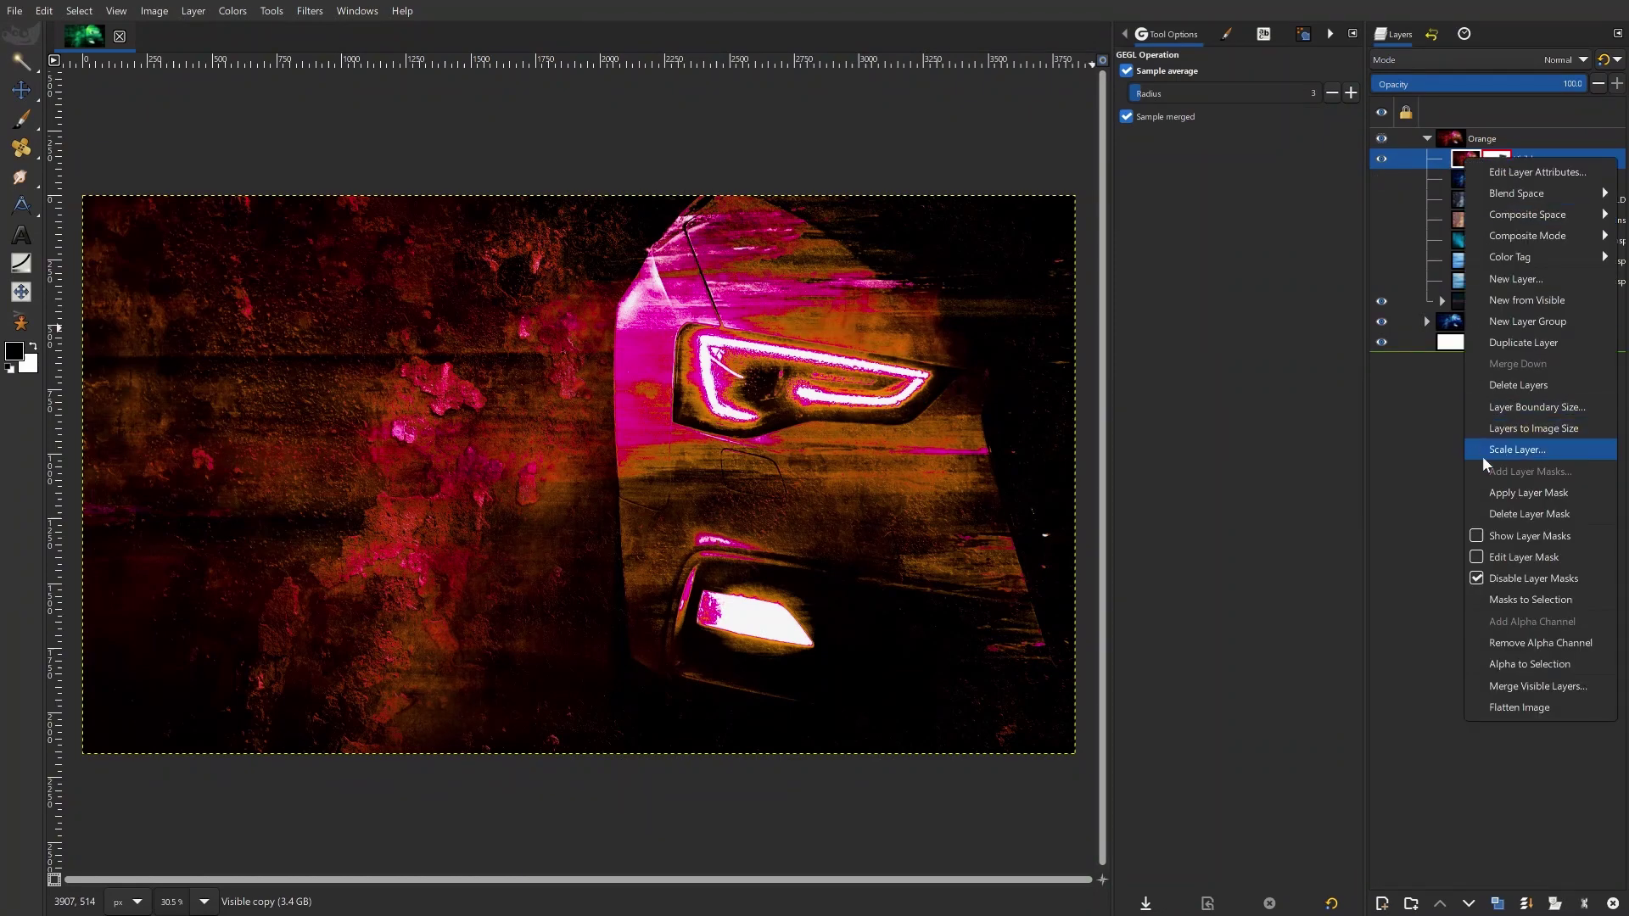
click(1502, 493)
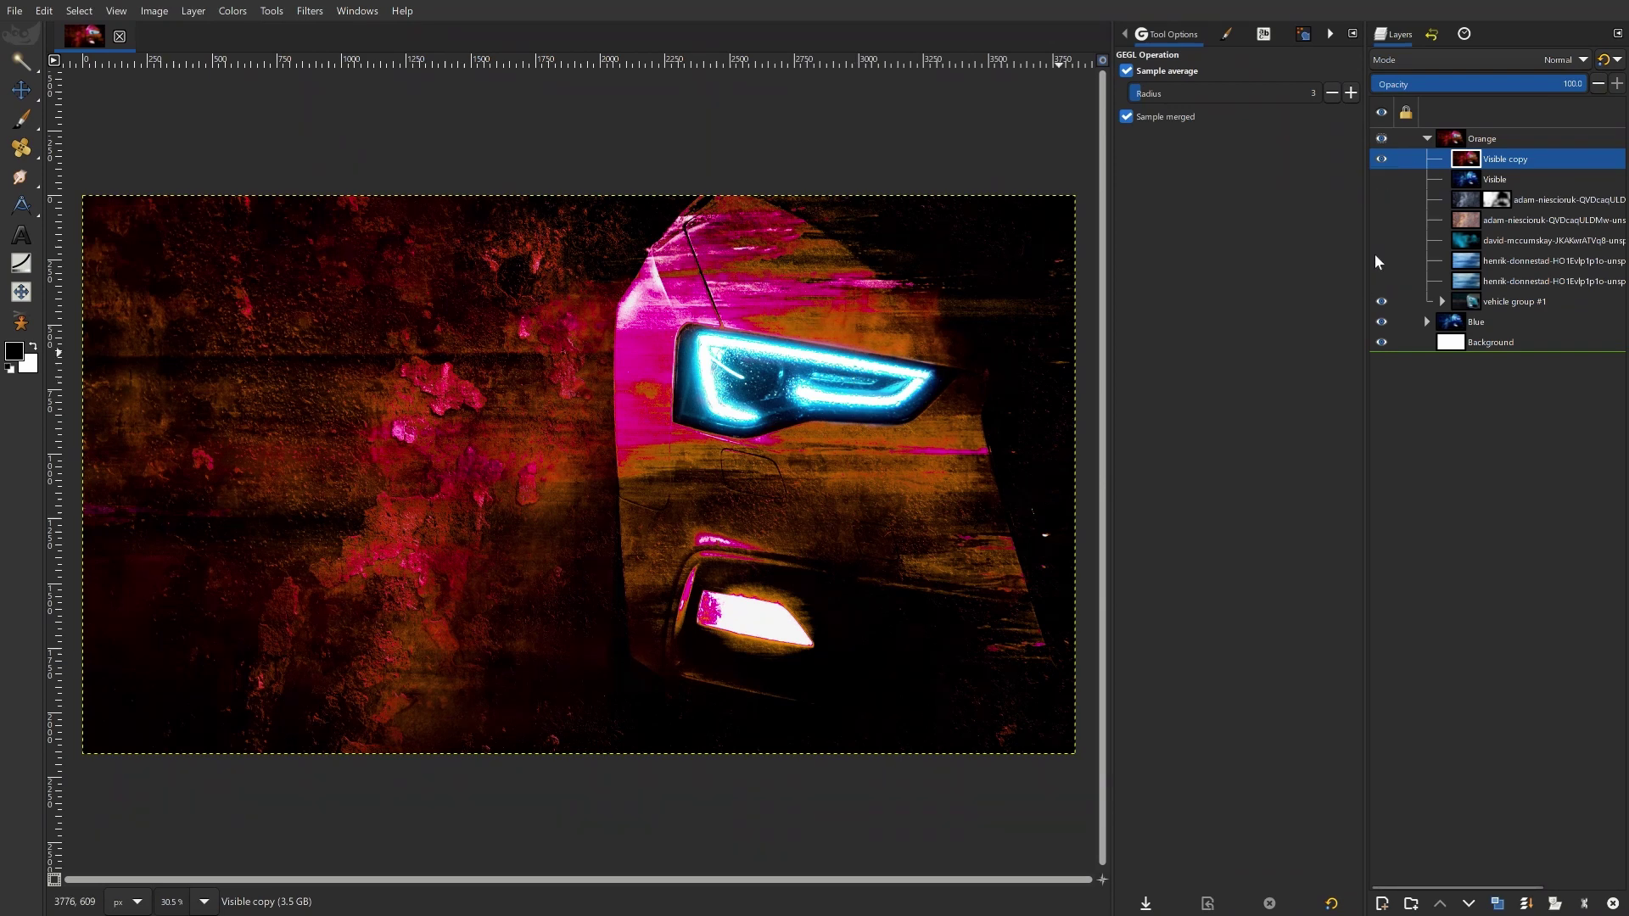
click(1381, 321)
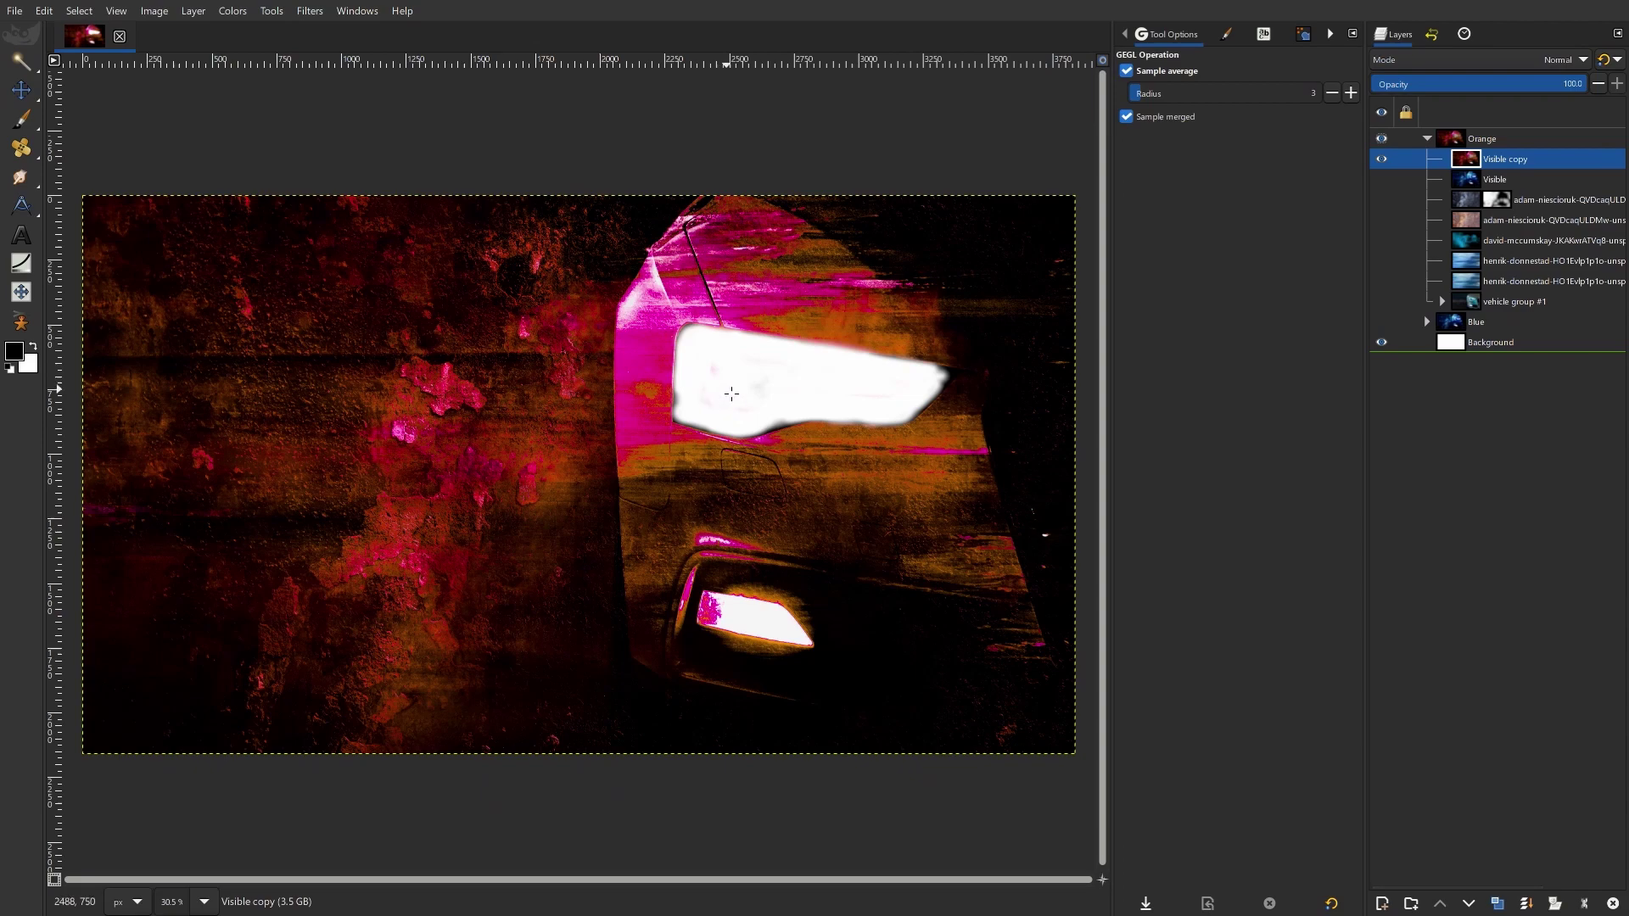
scroll(731, 394, up, 5)
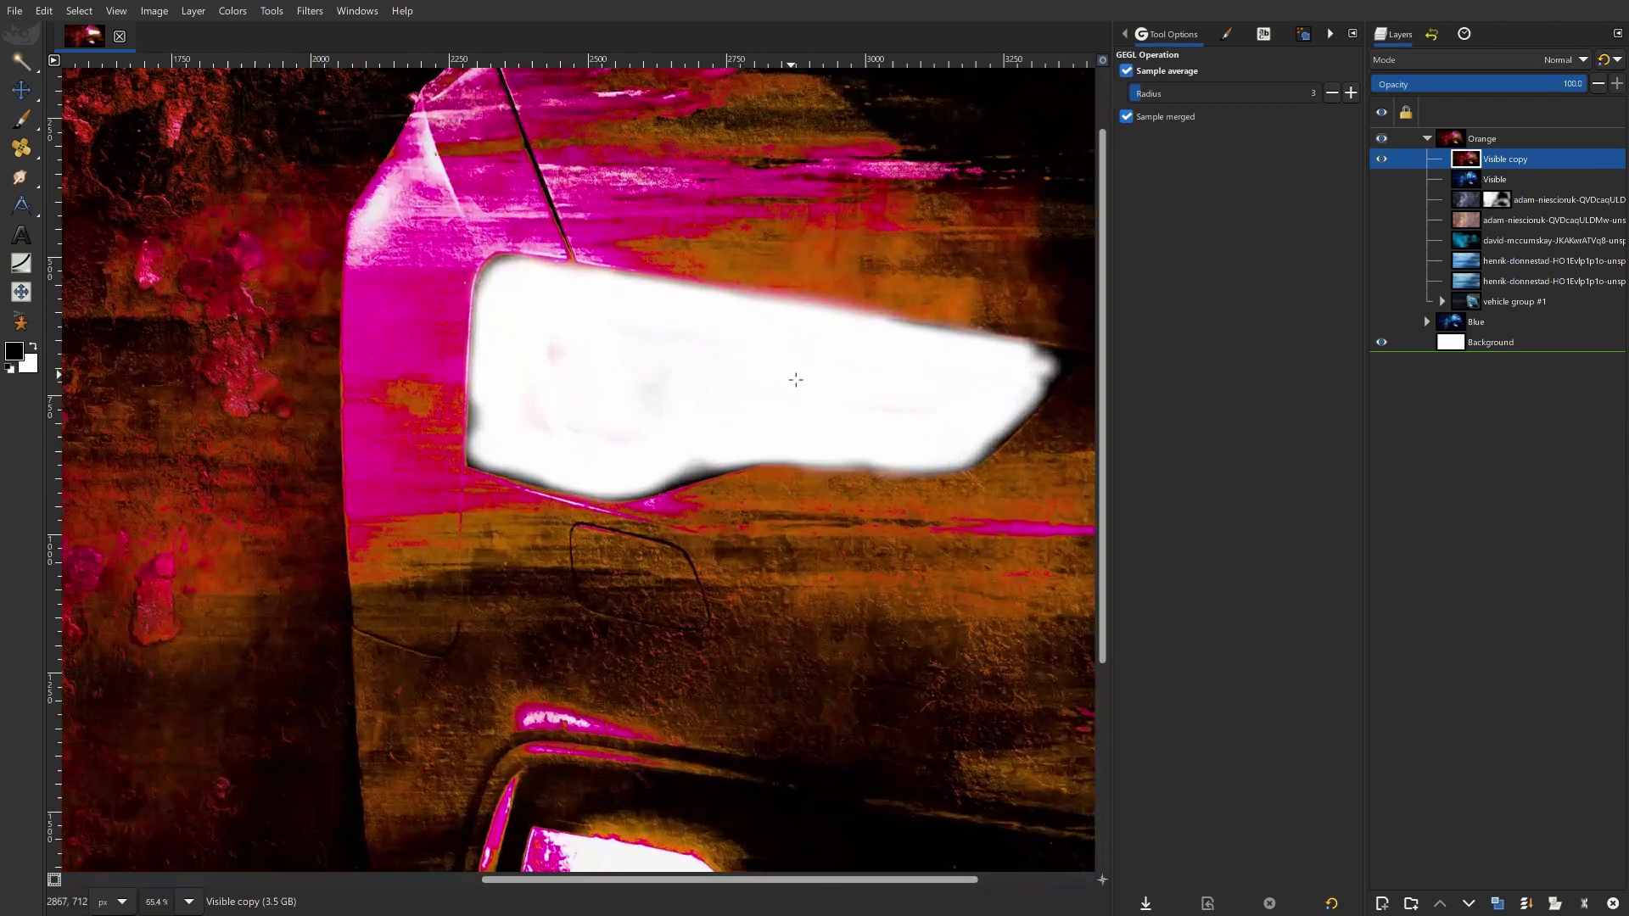
scroll(796, 379, up, 4)
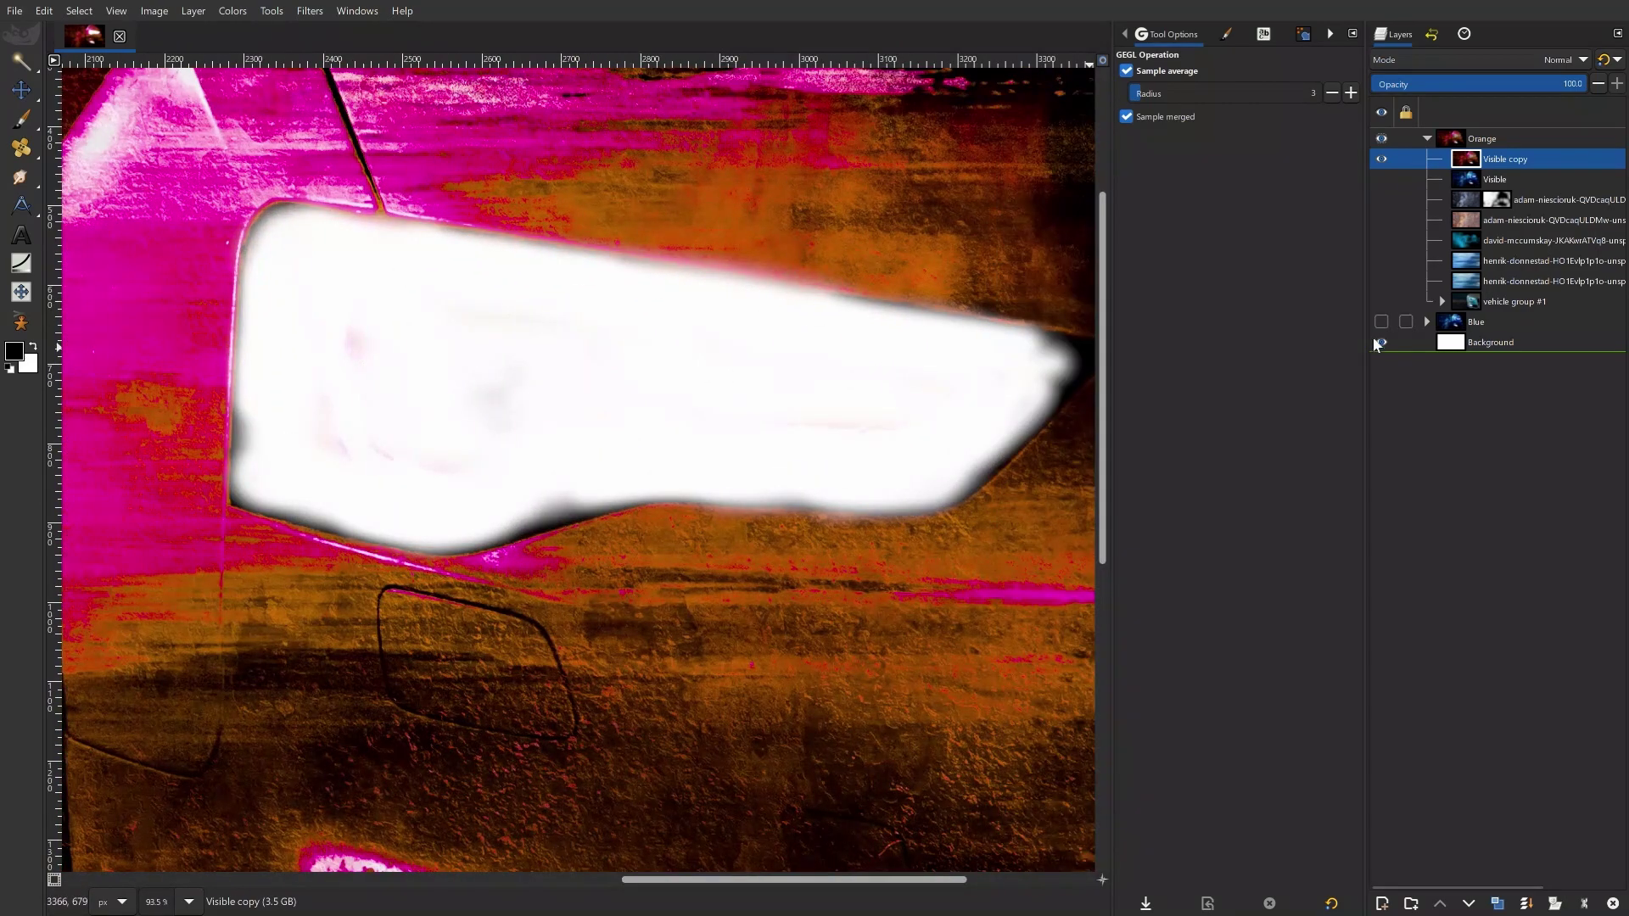
click(1381, 341)
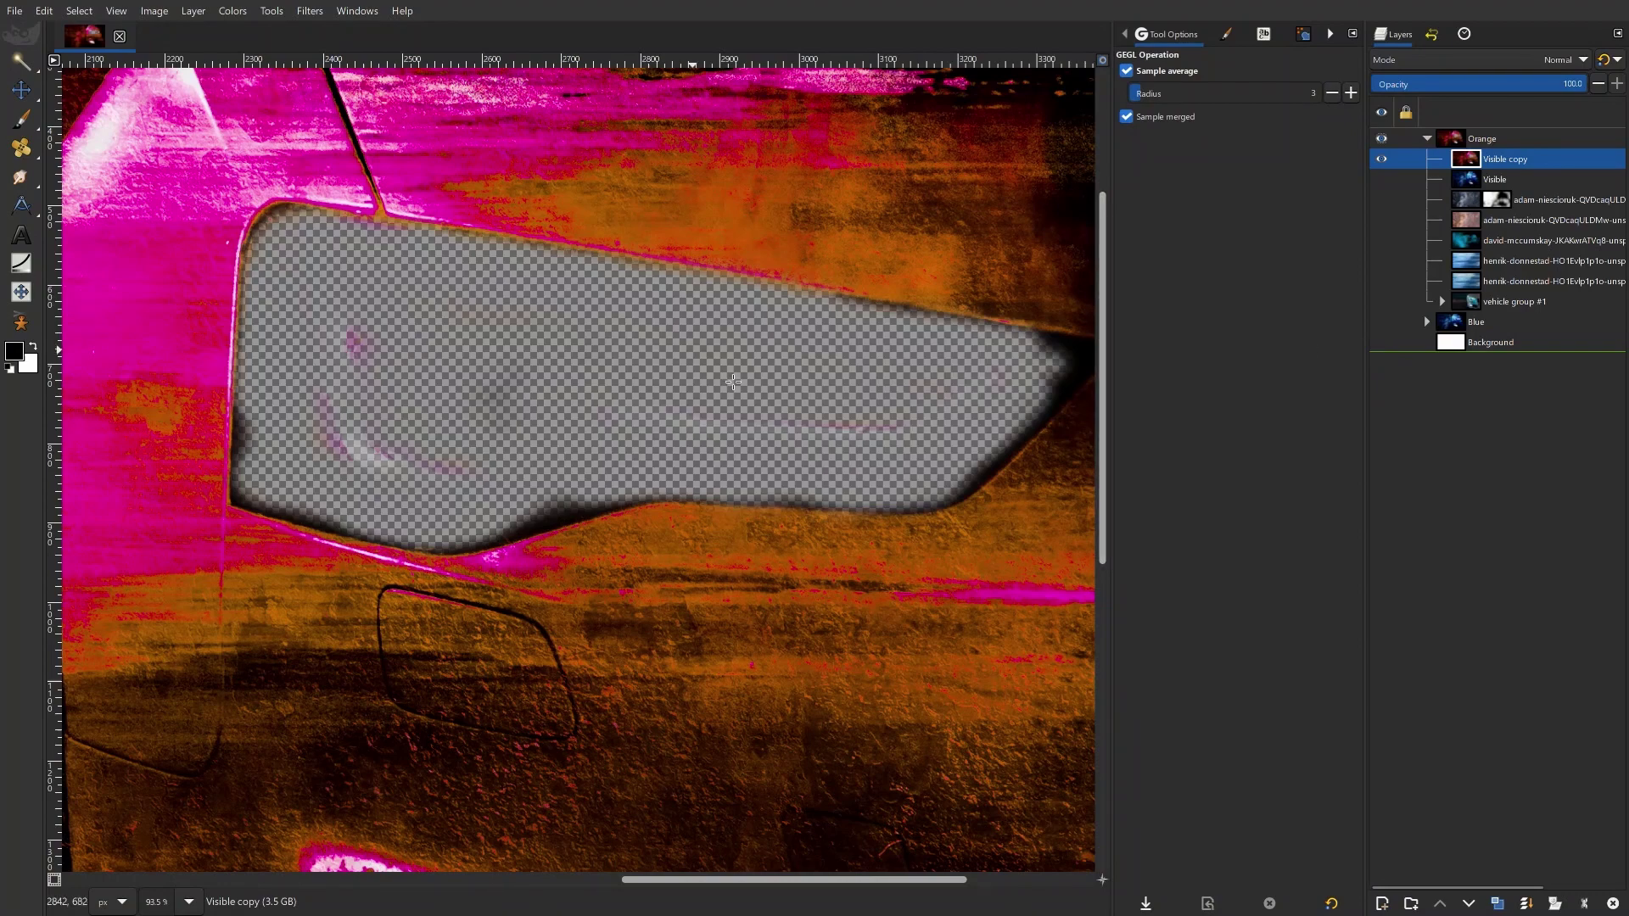
Step: Toggle the Visible layer to check the blue headlight in the orange version
scroll(733, 382, down, 5)
click(1382, 180)
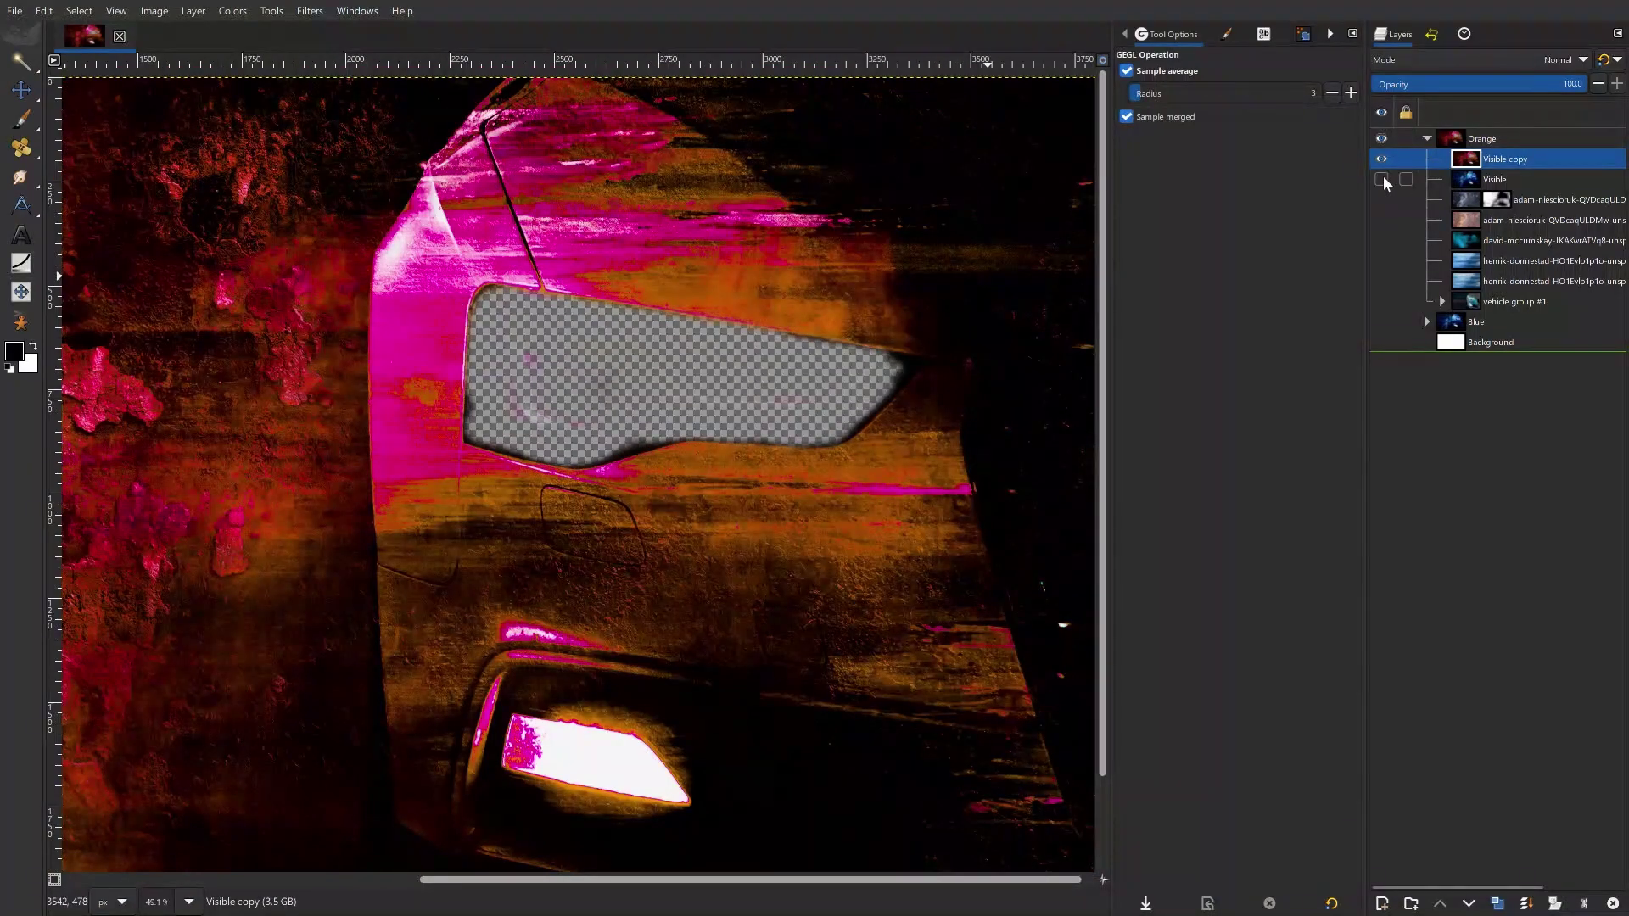
click(1382, 180)
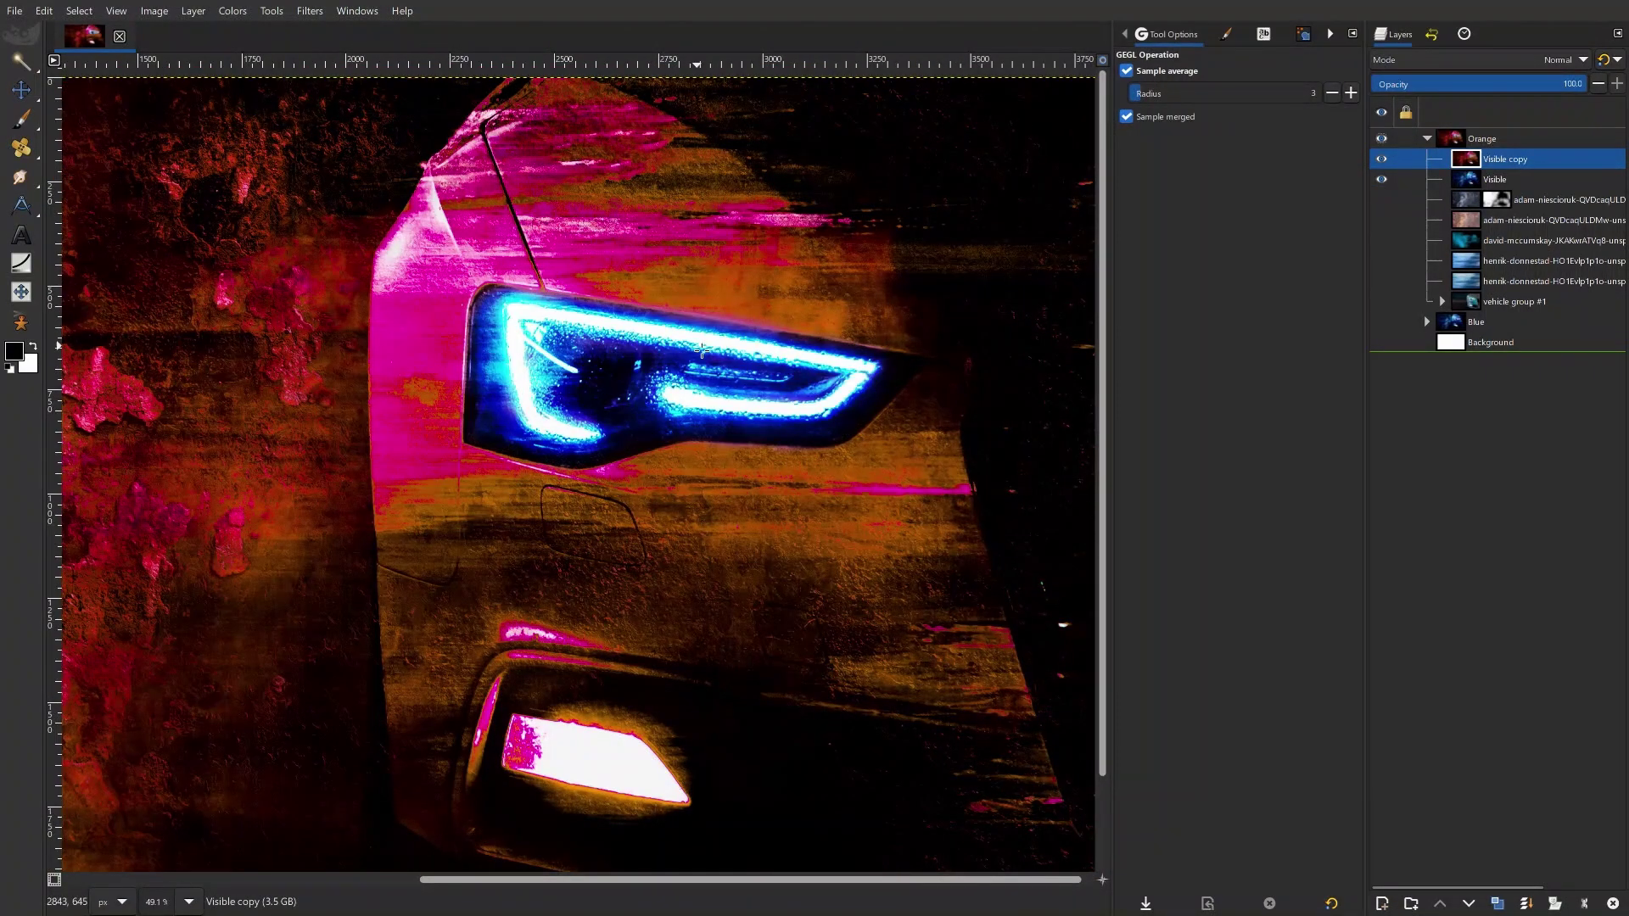
scroll(701, 349, up, 2)
scroll(721, 356, down, 4)
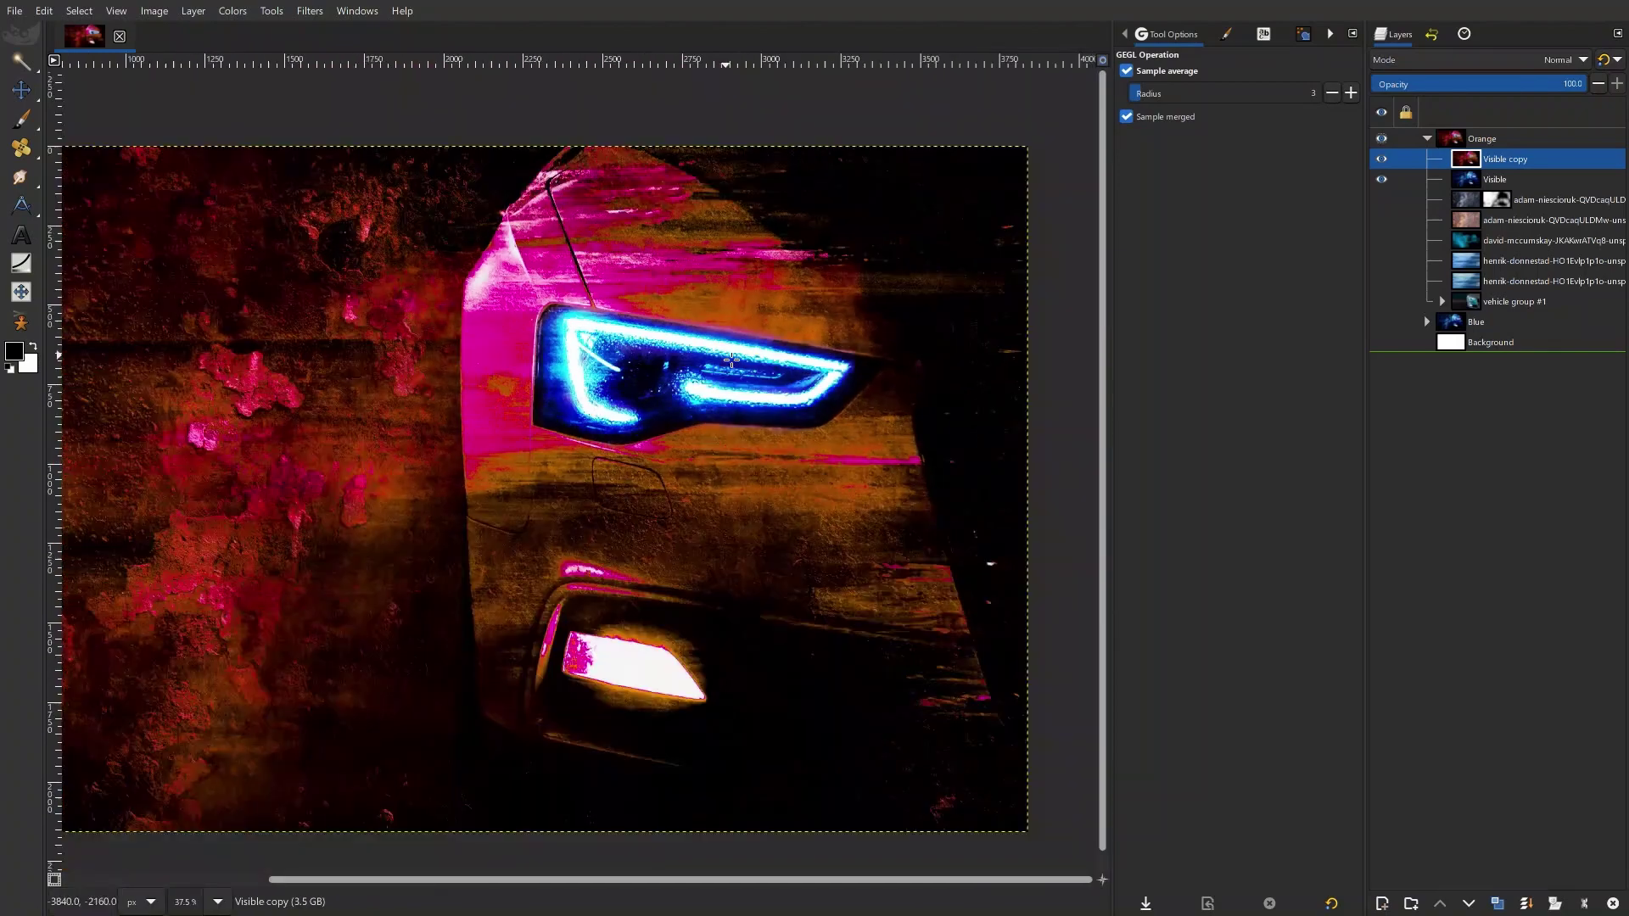
scroll(731, 360, up, 2)
scroll(730, 361, down, 3)
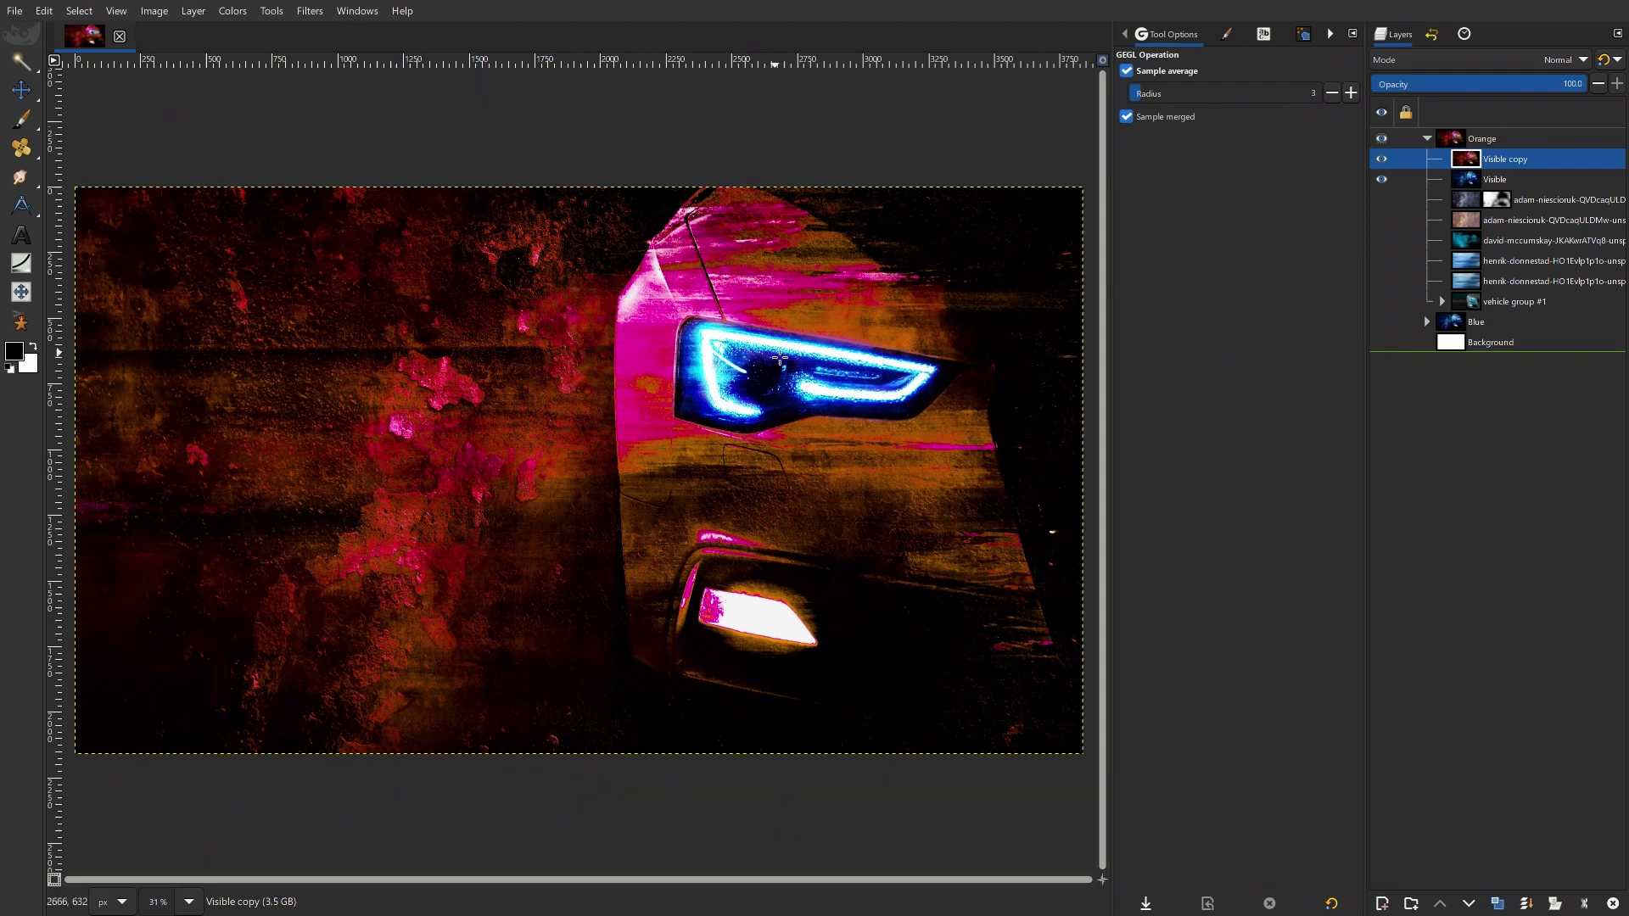
Step: Collapse the Orange group and flip it off and back on against the blue version
click(1427, 139)
click(1381, 139)
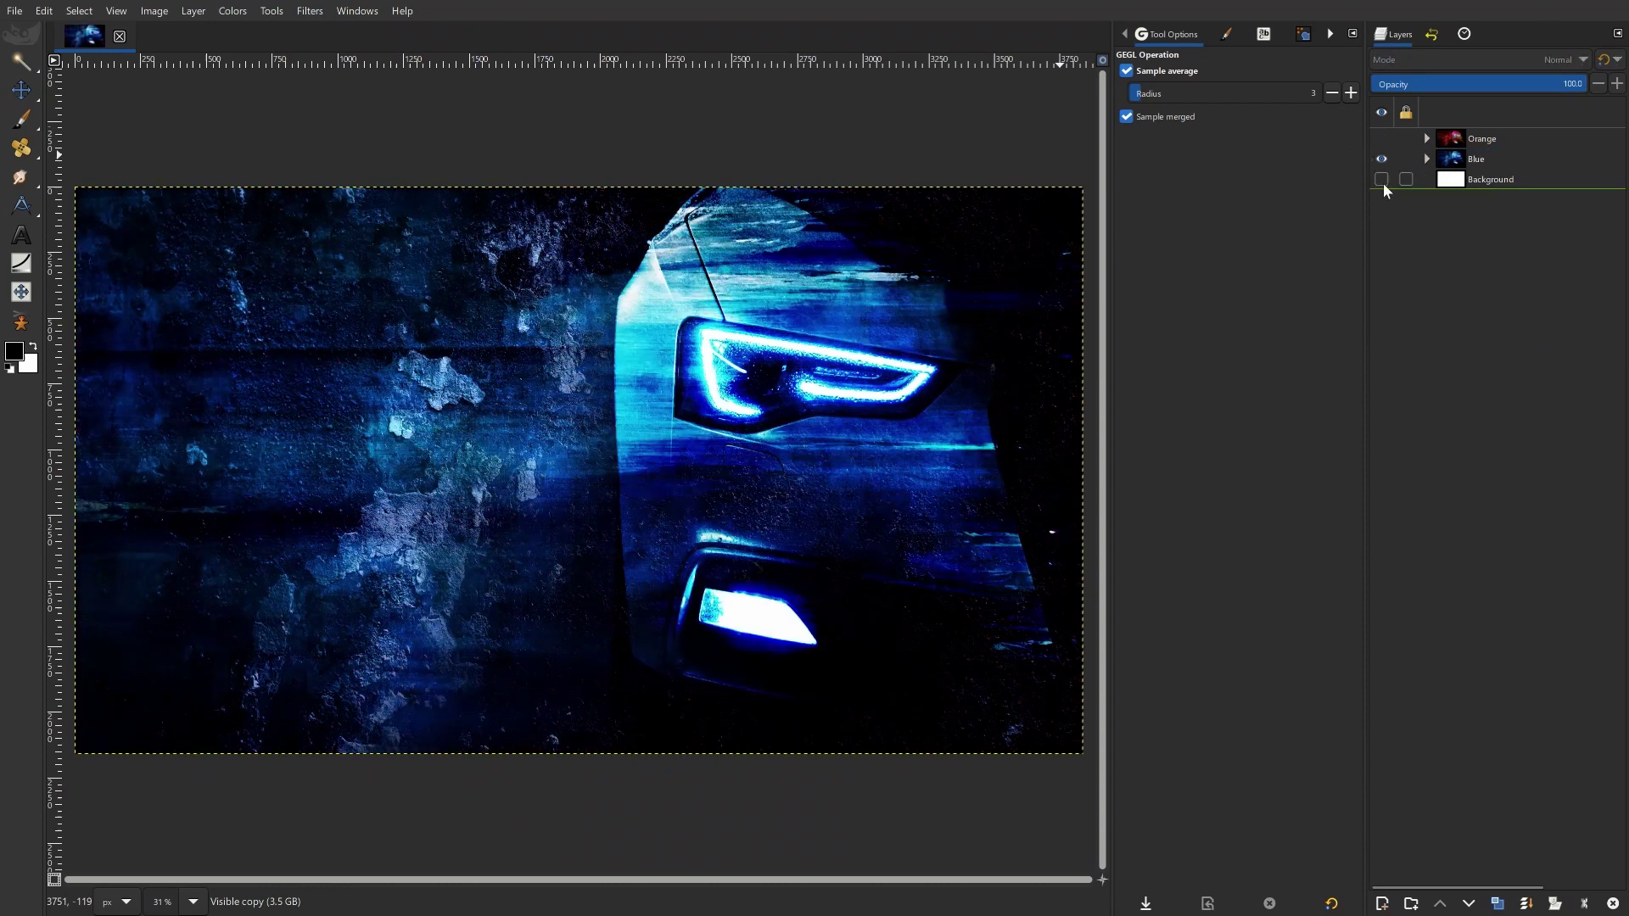
click(1383, 140)
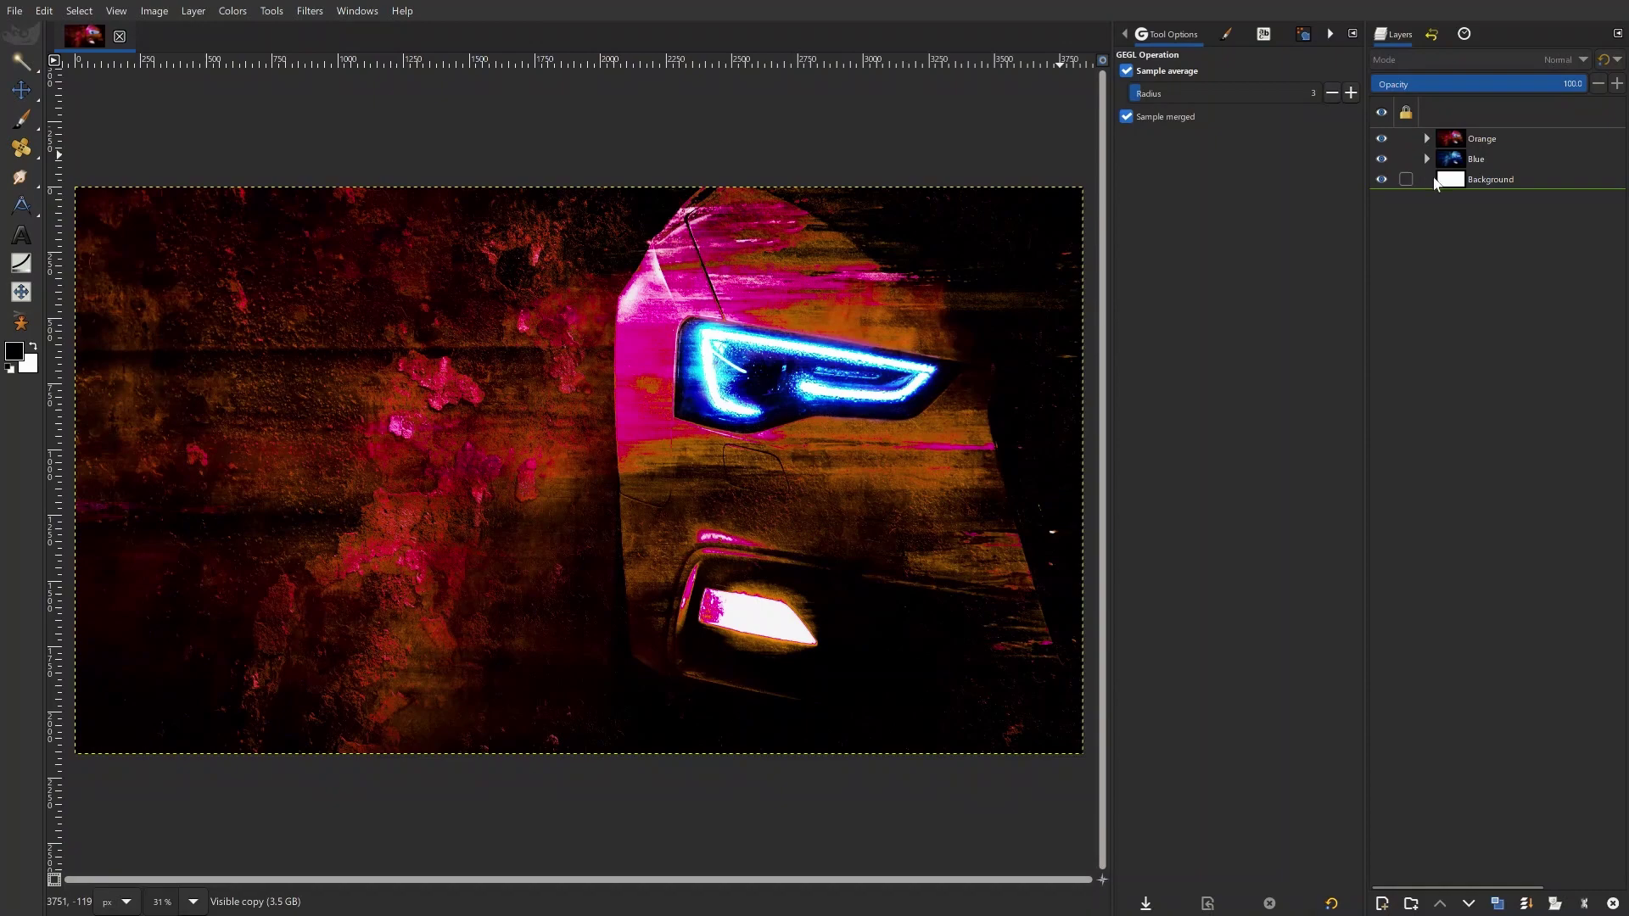